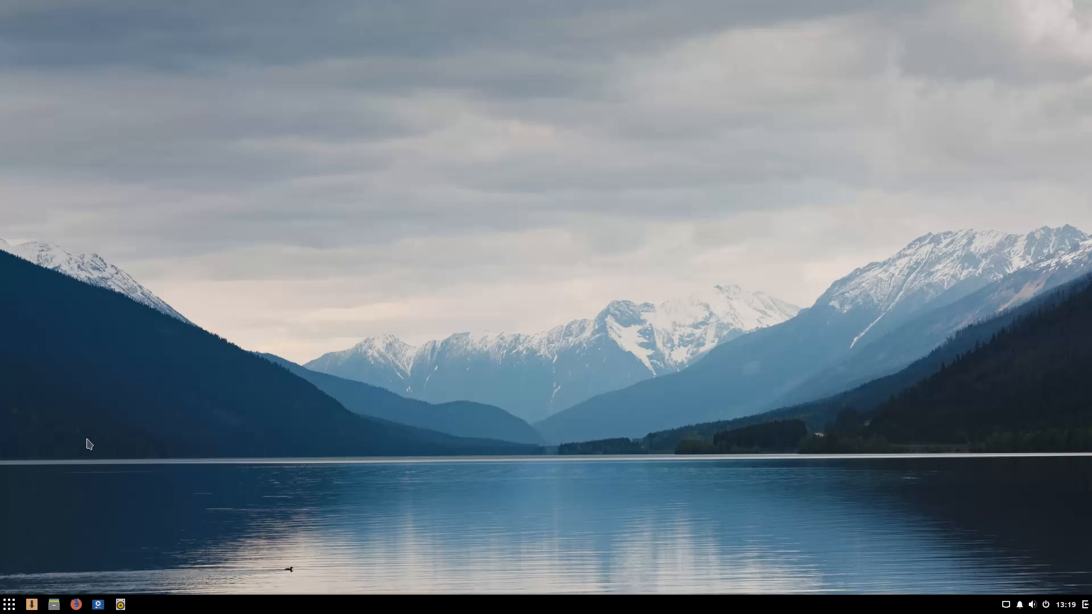
# - Look at the application menu and at the sidebar's Applets and Notifications views, and close them
pyautogui.click(11, 605)
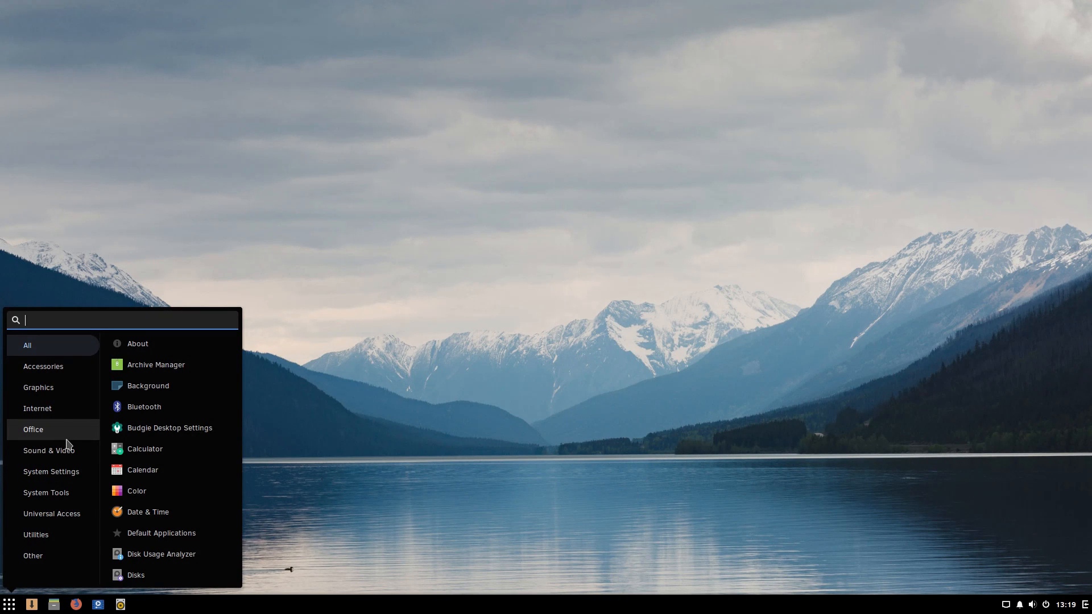
pyautogui.click(12, 606)
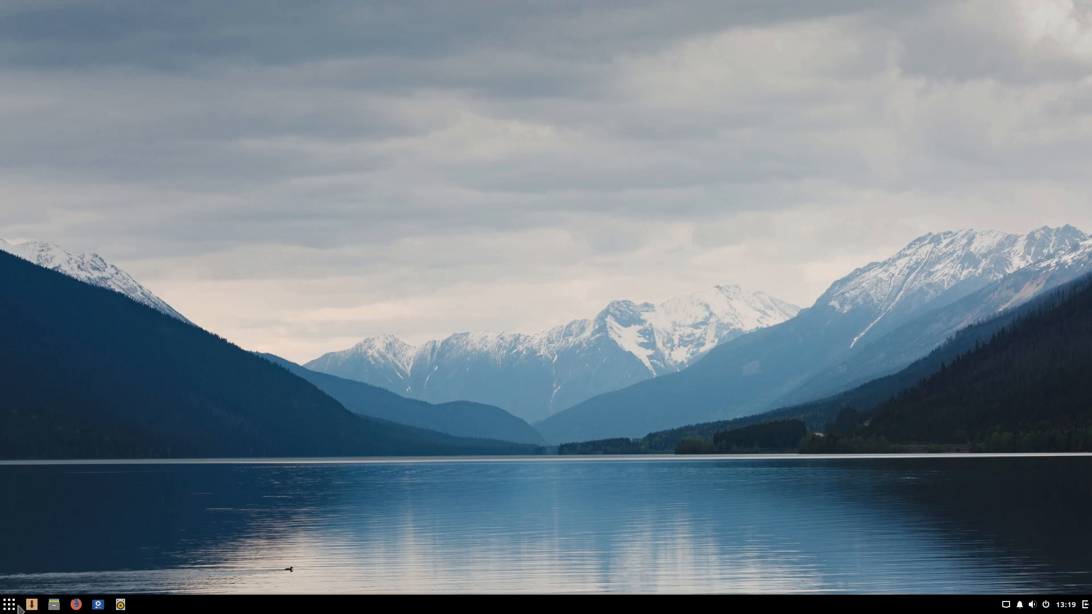
pyautogui.click(1086, 608)
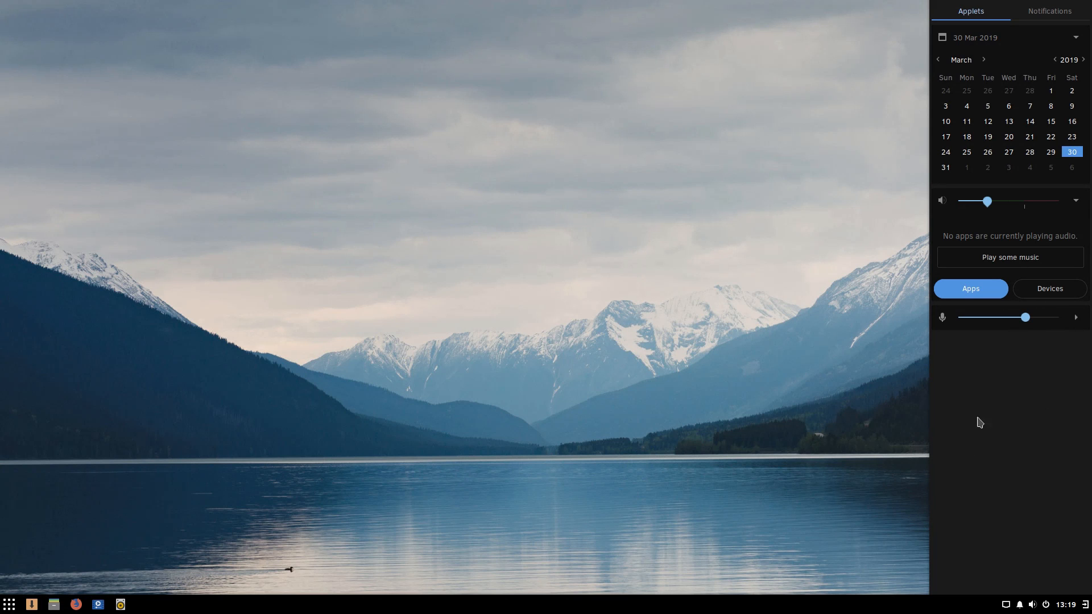
pyautogui.click(1062, 11)
pyautogui.click(973, 11)
pyautogui.click(751, 514)
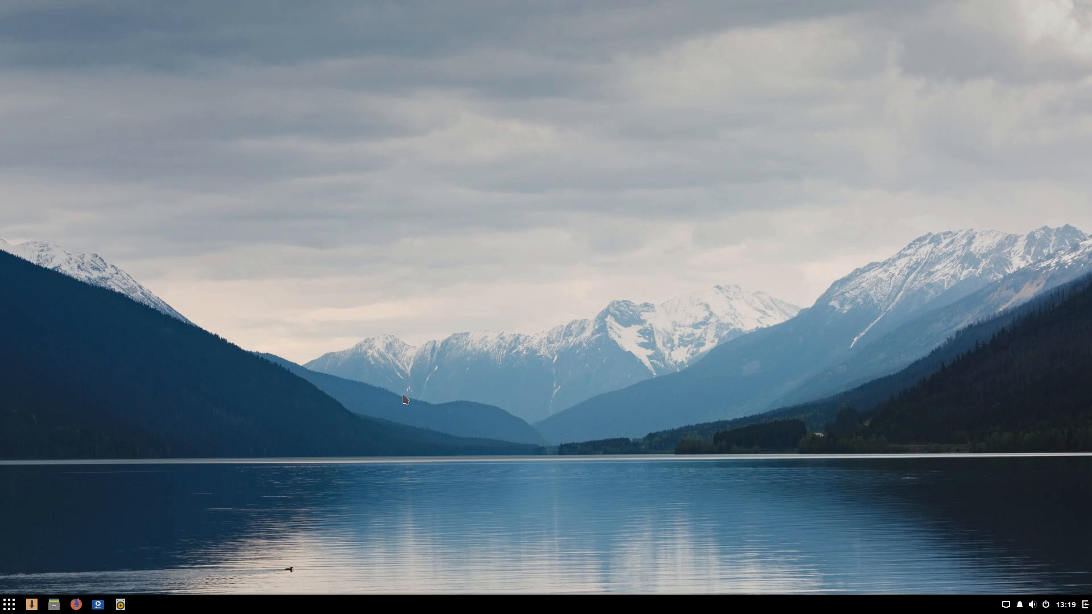
pyautogui.click(9, 607)
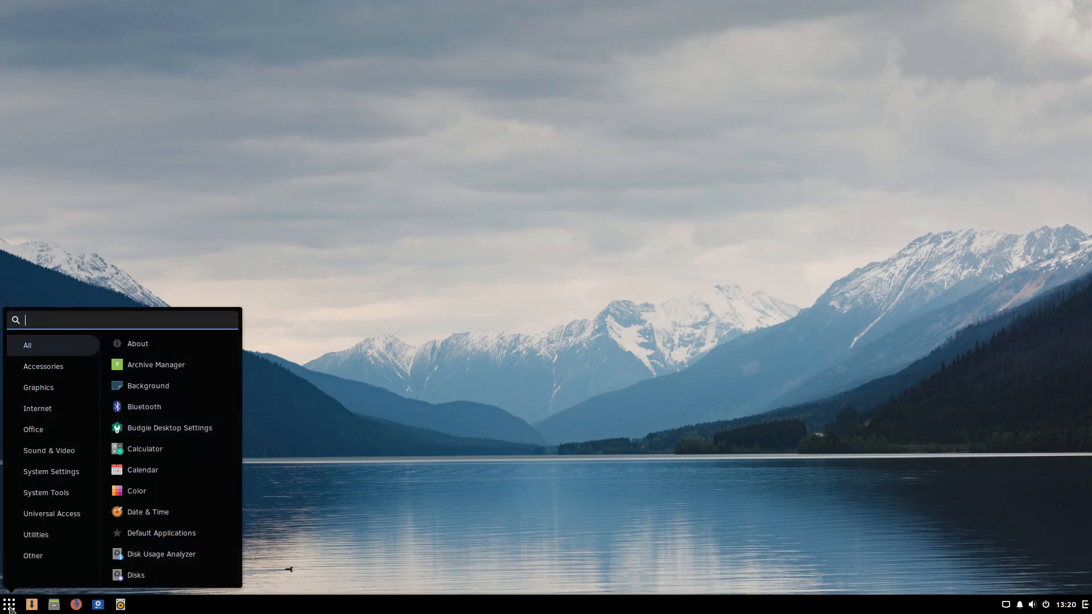
pyautogui.click(623, 91)
pyautogui.rightClick(594, 139)
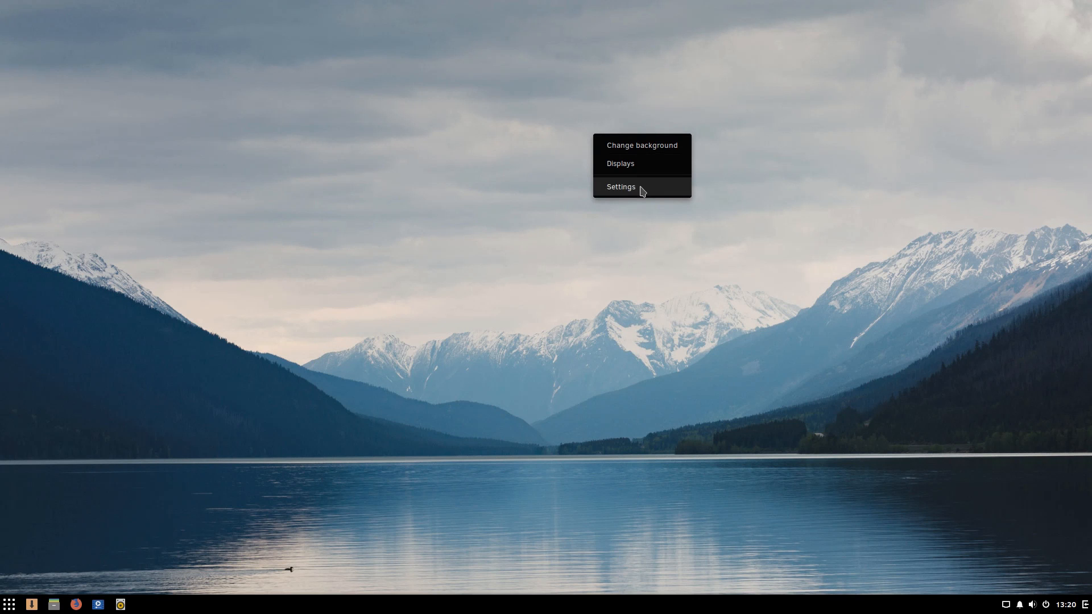
pyautogui.click(567, 229)
pyautogui.rightClick(640, 278)
pyautogui.click(546, 279)
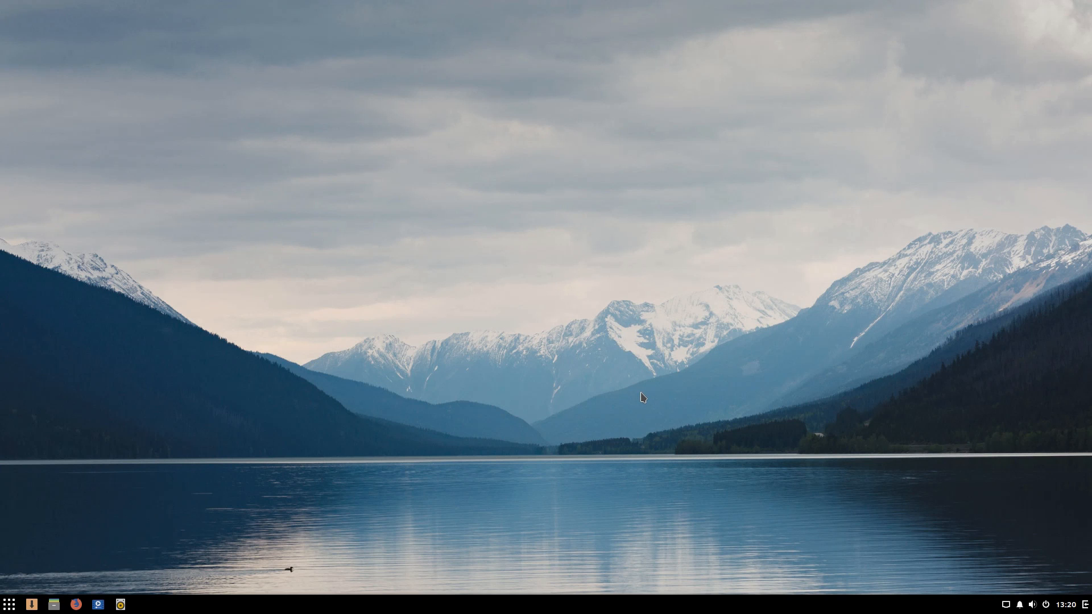
# - Open the system Settings and the Budgie Desktop Settings and arrange the two windows side by side
pyautogui.rightClick(657, 191)
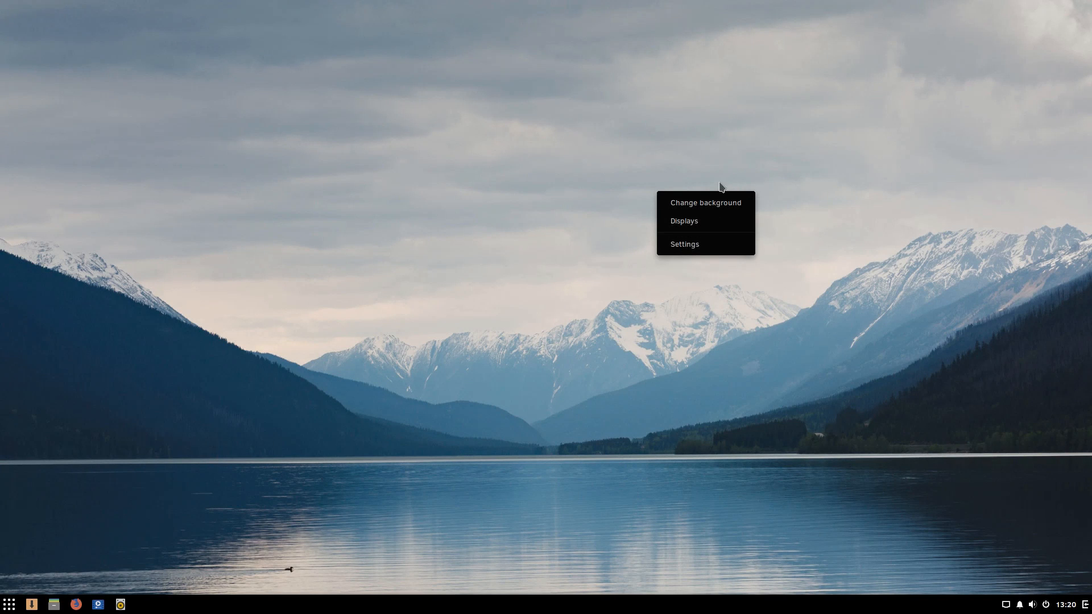
pyautogui.click(699, 249)
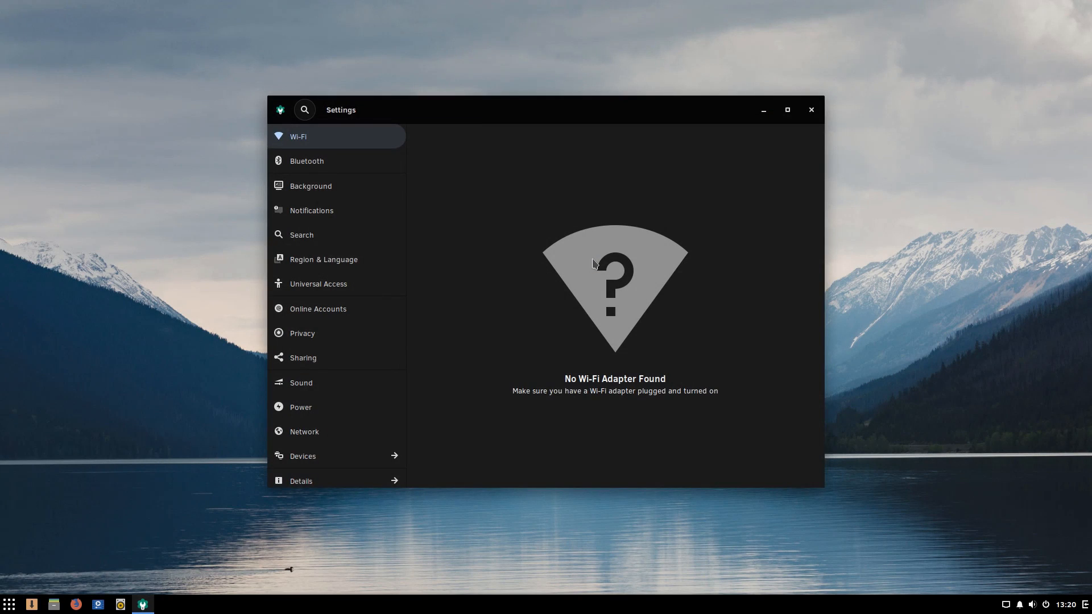
pyautogui.moveTo(481, 104); pyautogui.dragTo(747, 112)
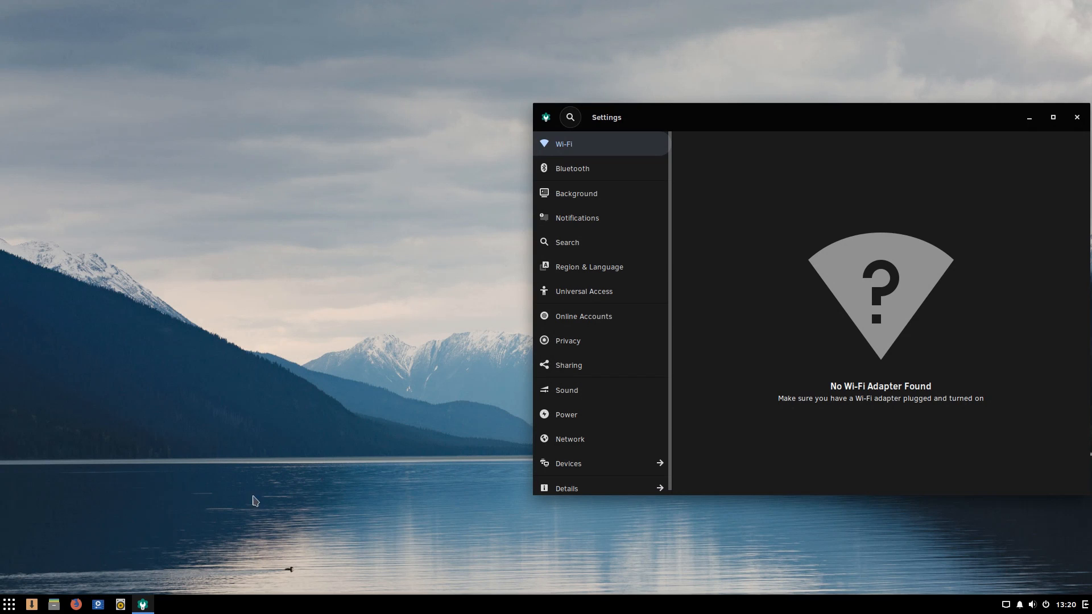
pyautogui.click(9, 604)
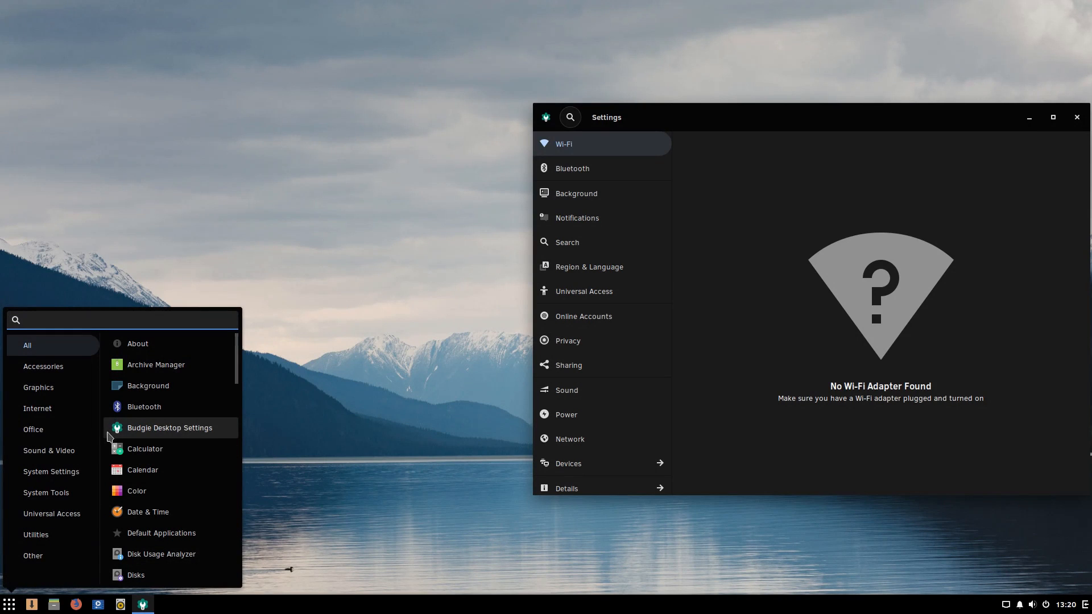
pyautogui.click(182, 436)
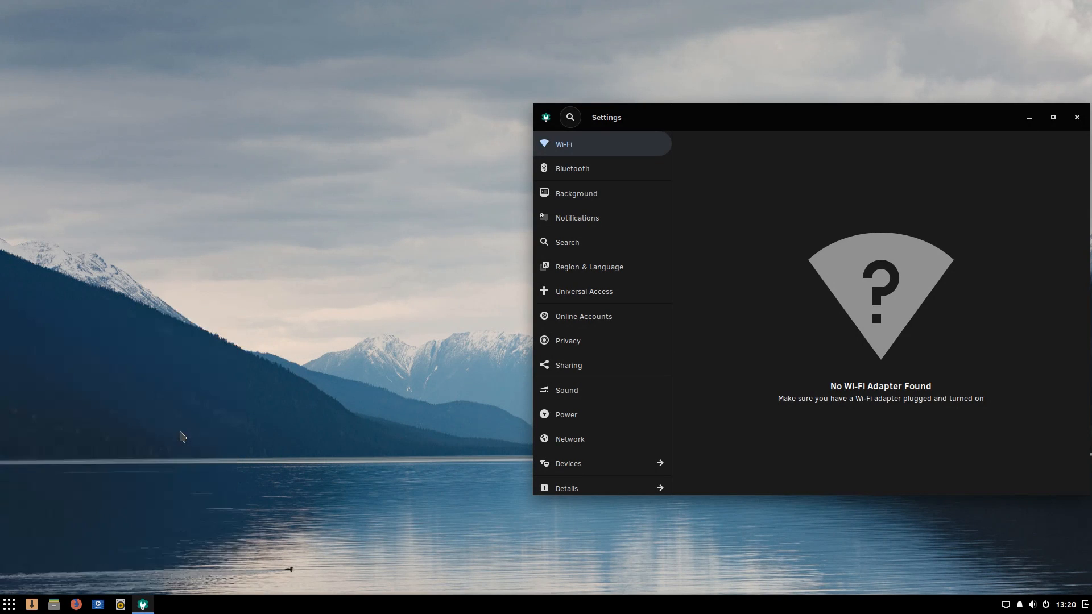
pyautogui.moveTo(176, 17); pyautogui.dragTo(251, 165)
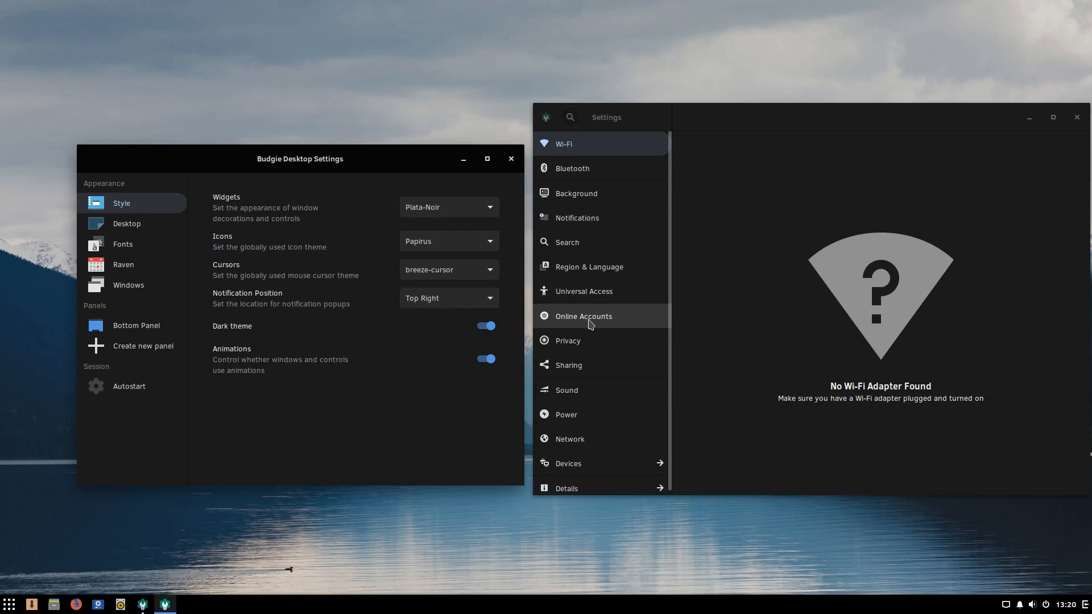
# - Review the account providers offered under Online Accounts and close the system Settings window
pyautogui.click(590, 324)
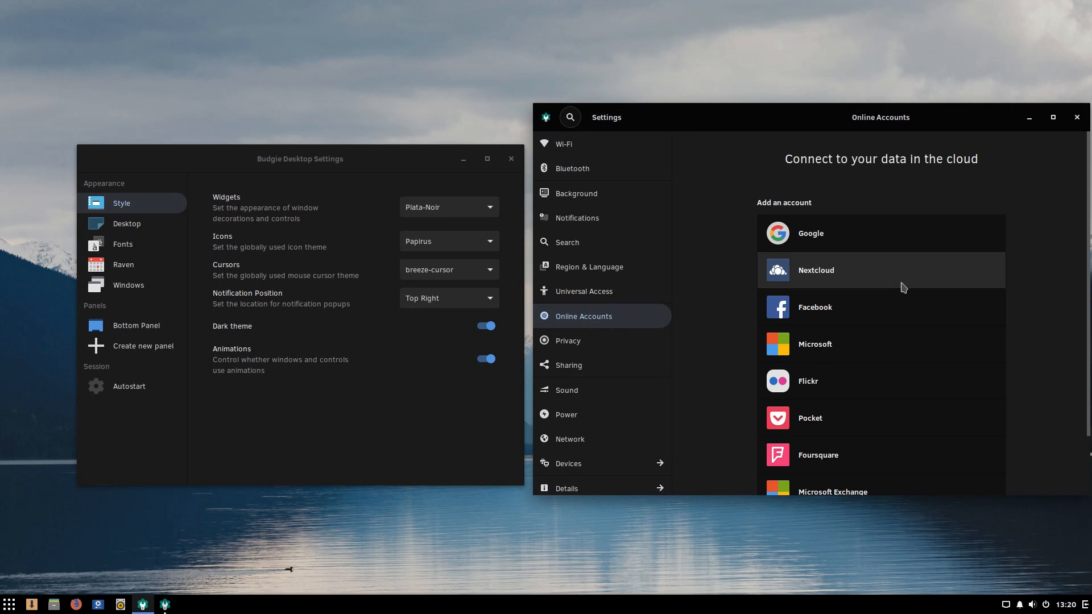
pyautogui.scroll(-2, 860, 358)
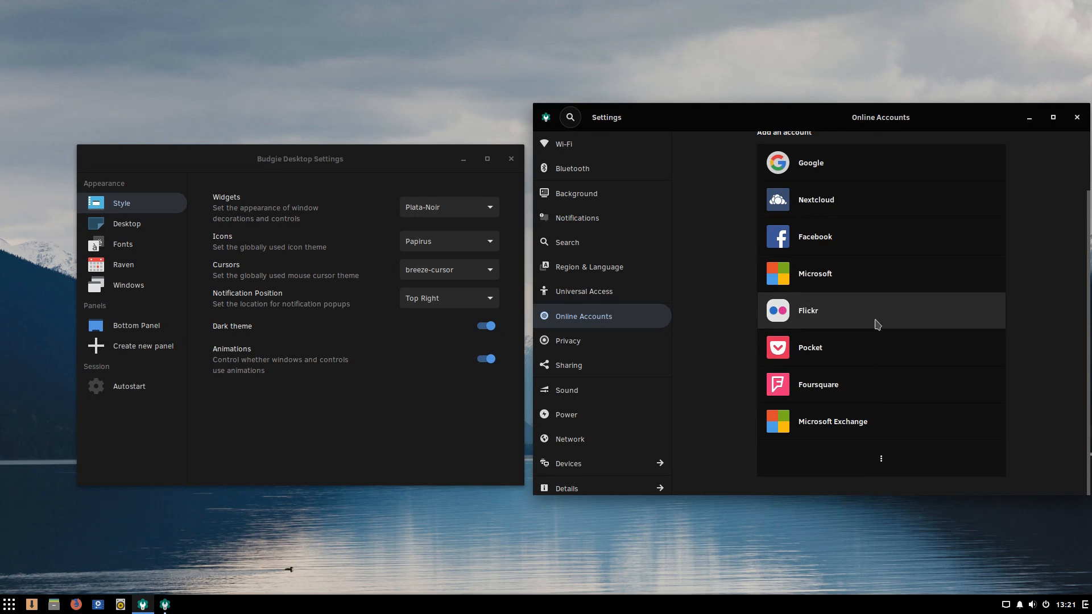
pyautogui.scroll(2, 772, 292)
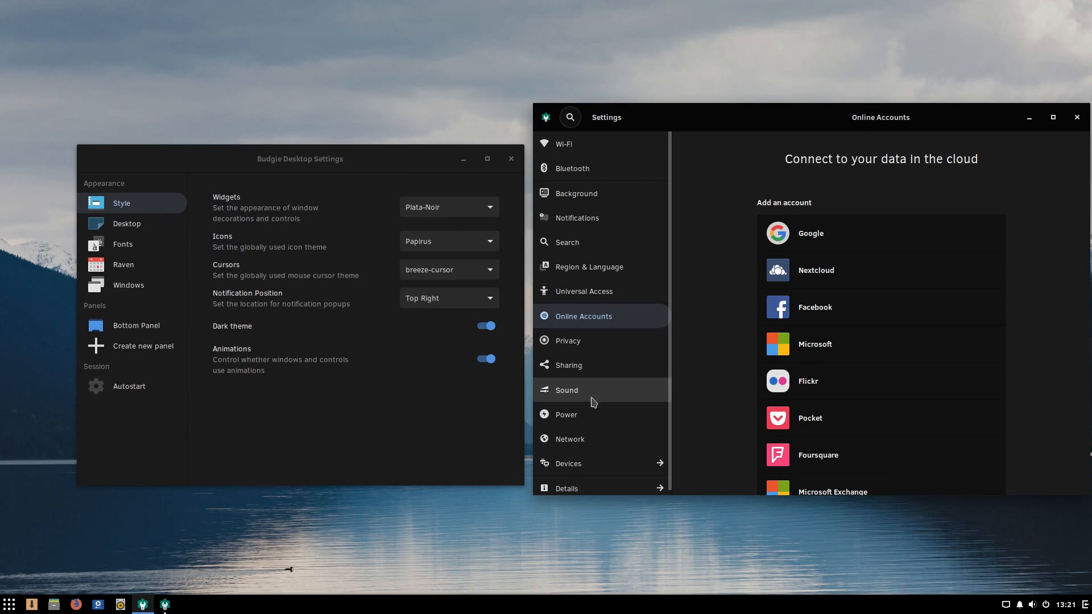
pyautogui.click(1076, 117)
# - Enable Desktop Icons in the Budgie Desktop Settings and check the options of the desktop's context menu
pyautogui.moveTo(342, 170); pyautogui.dragTo(744, 146)
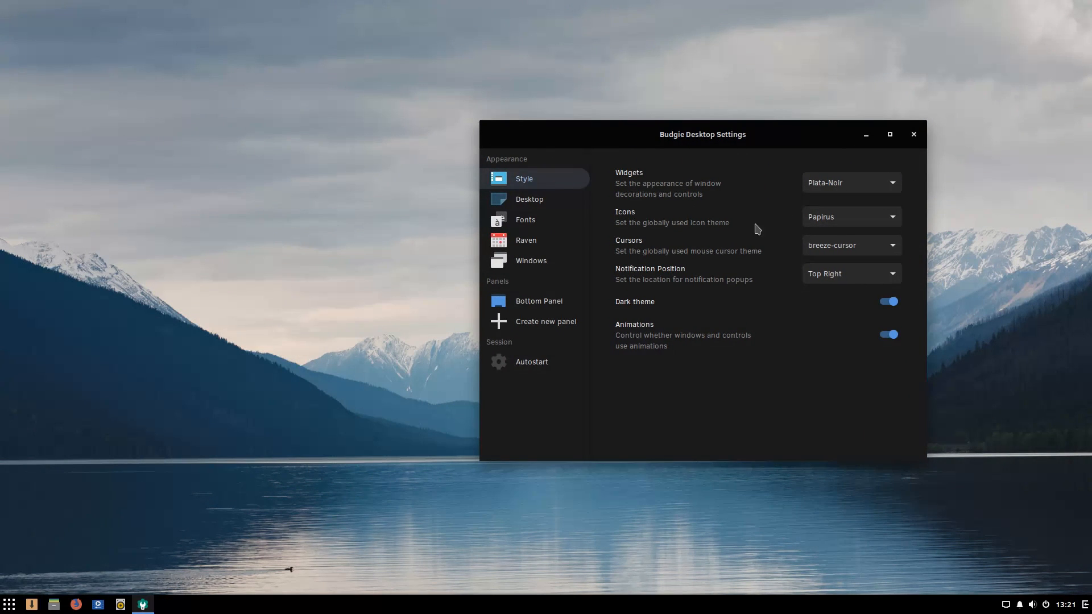
pyautogui.click(552, 198)
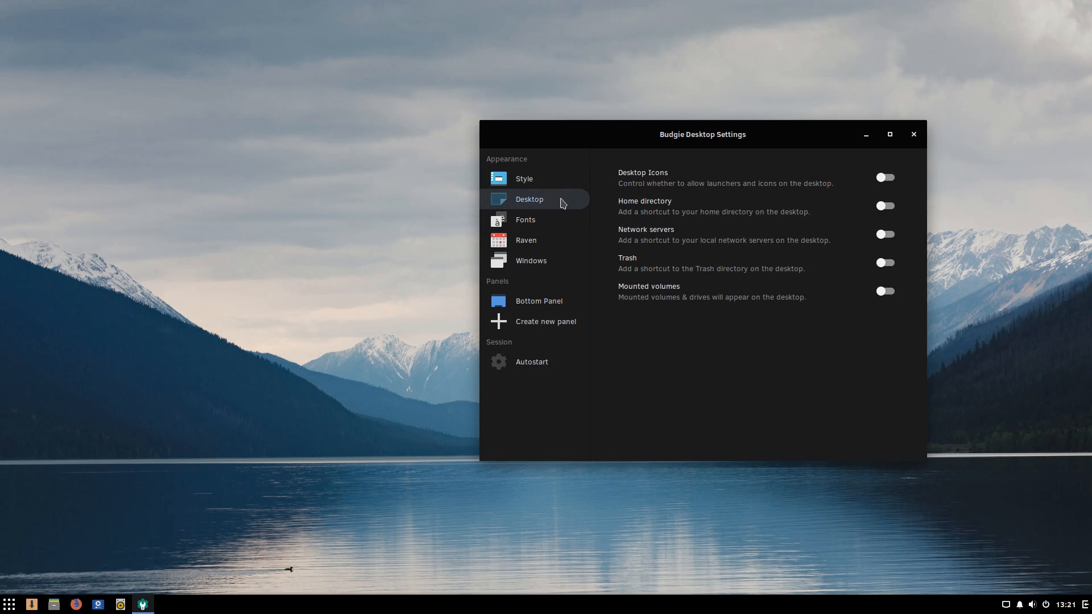
pyautogui.click(885, 177)
pyautogui.moveTo(799, 138); pyautogui.dragTo(898, 122)
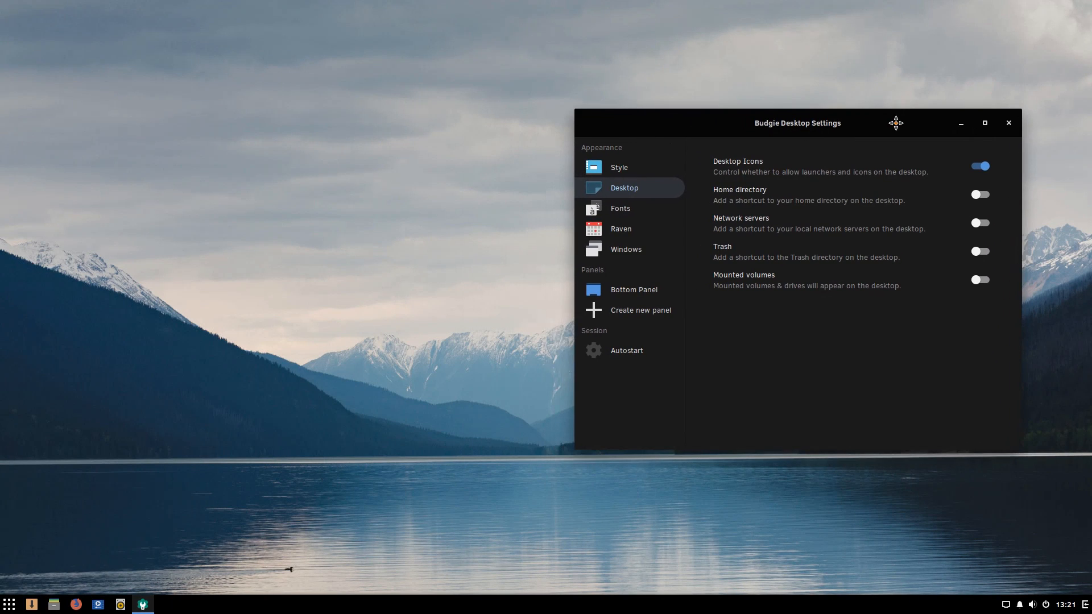
pyautogui.rightClick(296, 222)
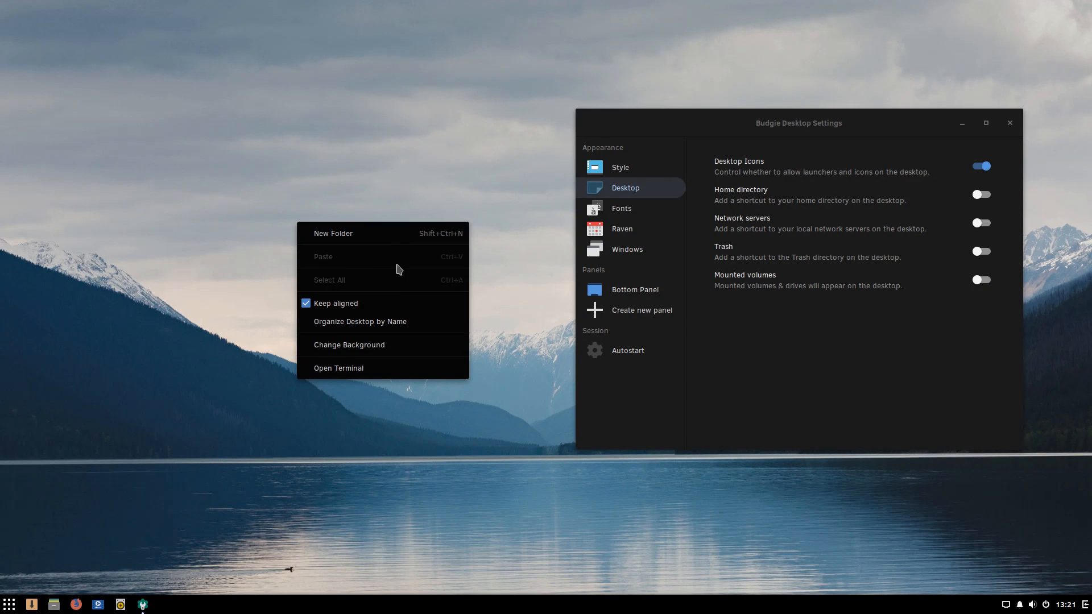
pyautogui.click(899, 151)
# - Enable the Home directory, Network servers and Trash shortcuts on the desktop, and switch Mounted volumes on and off again
pyautogui.click(982, 195)
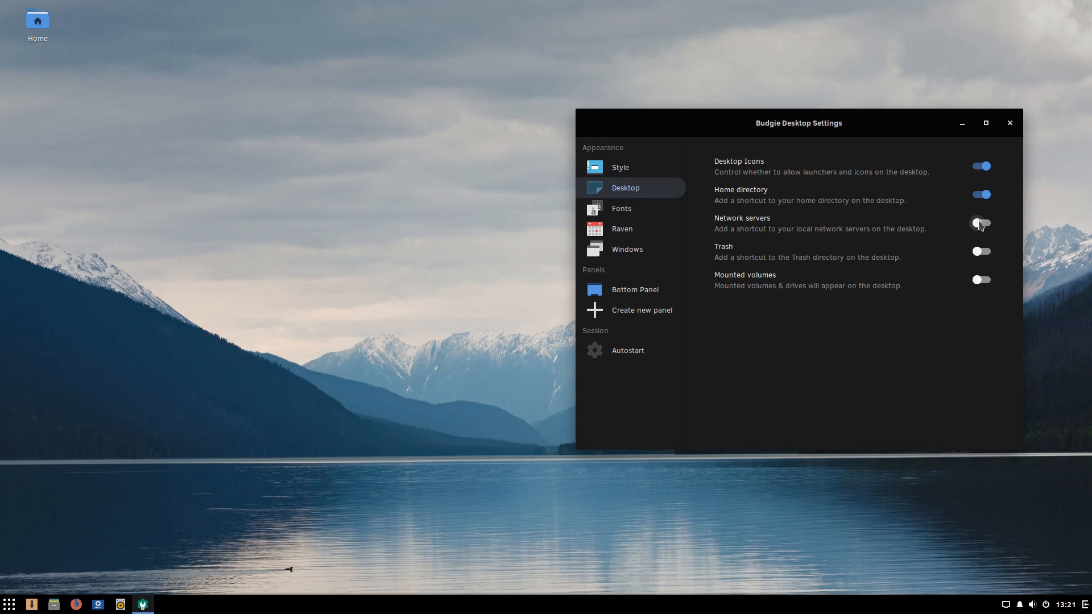
pyautogui.click(980, 223)
pyautogui.click(981, 251)
pyautogui.click(983, 277)
pyautogui.click(984, 281)
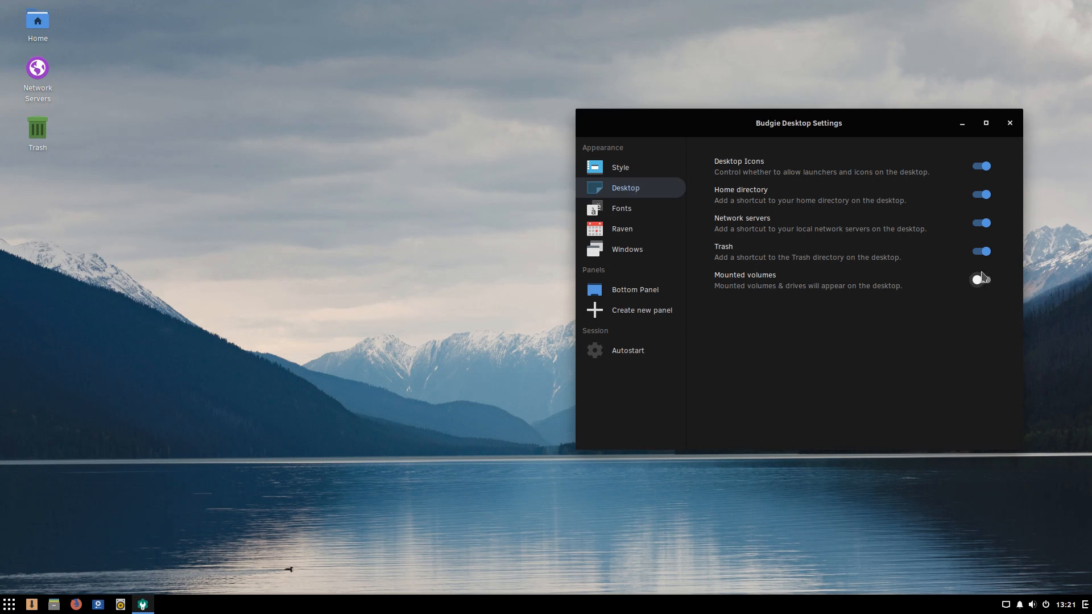
# - Minimise the Budgie Desktop Settings window and open the background settings from the desktop
pyautogui.click(959, 124)
pyautogui.rightClick(576, 238)
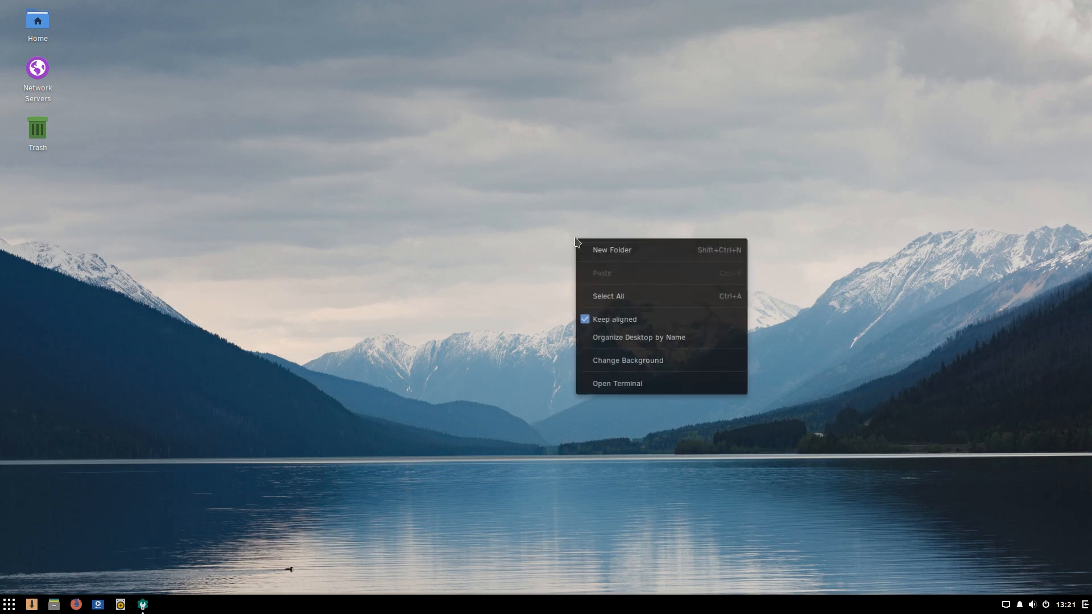
pyautogui.click(657, 364)
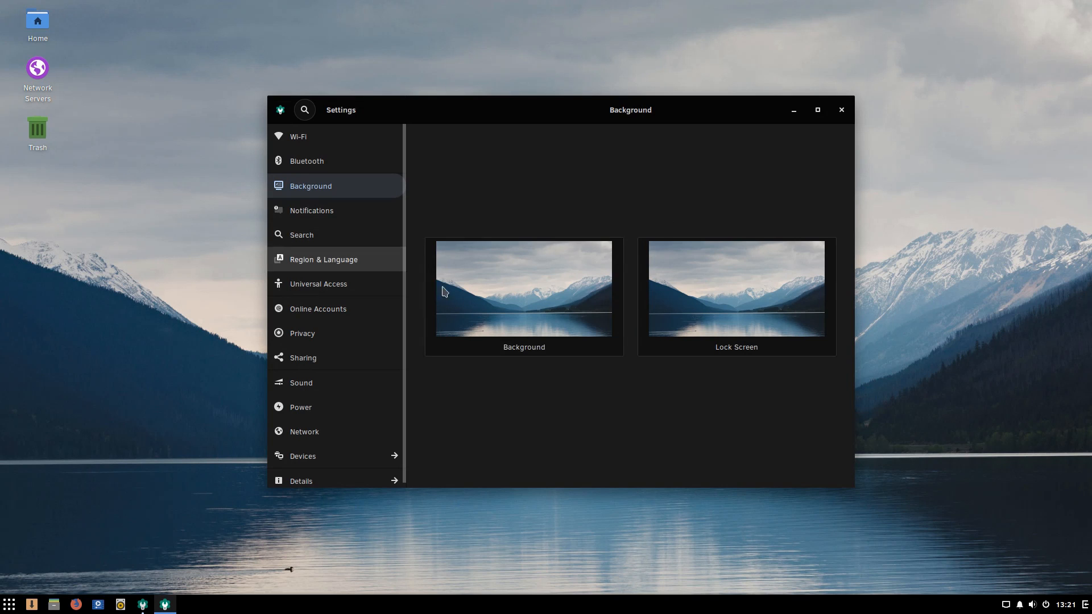
# - Set the desktop background to the wallpaper of an autumn park path with golden trees
pyautogui.click(537, 286)
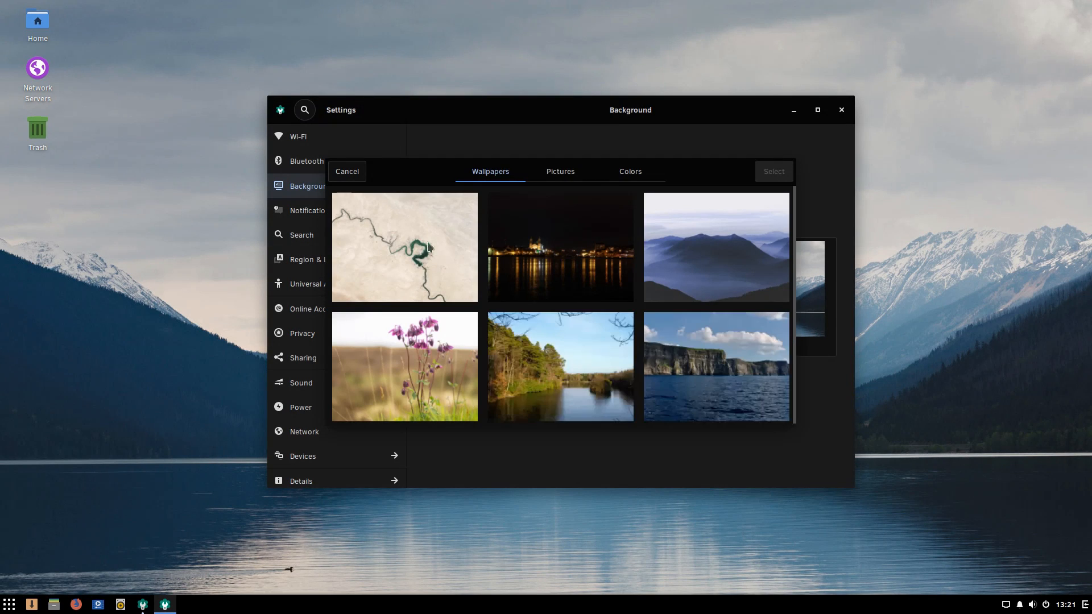
pyautogui.scroll(-5, 755, 336)
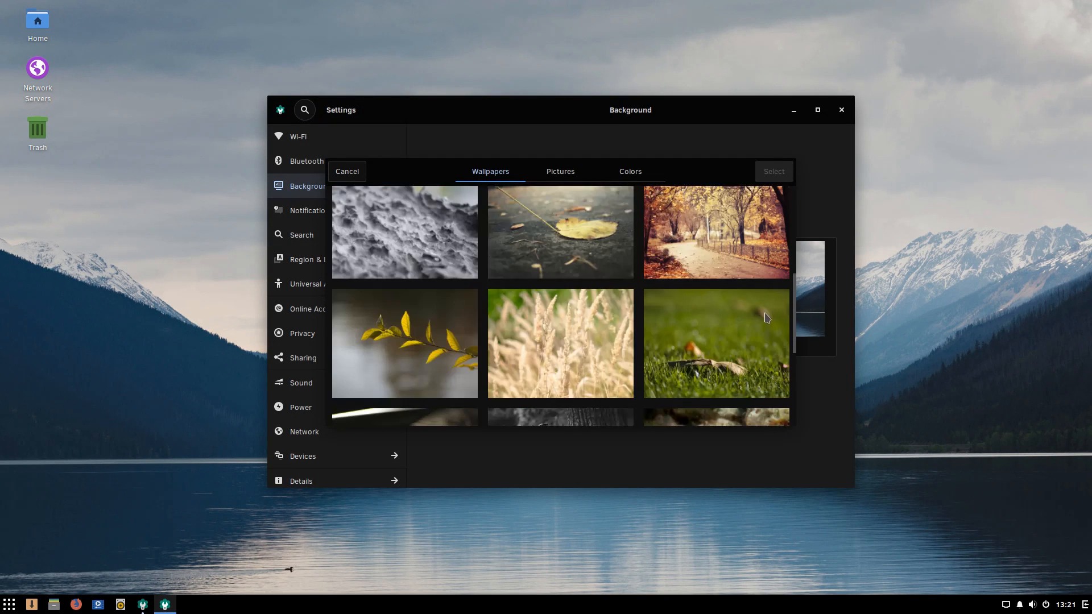
pyautogui.click(724, 223)
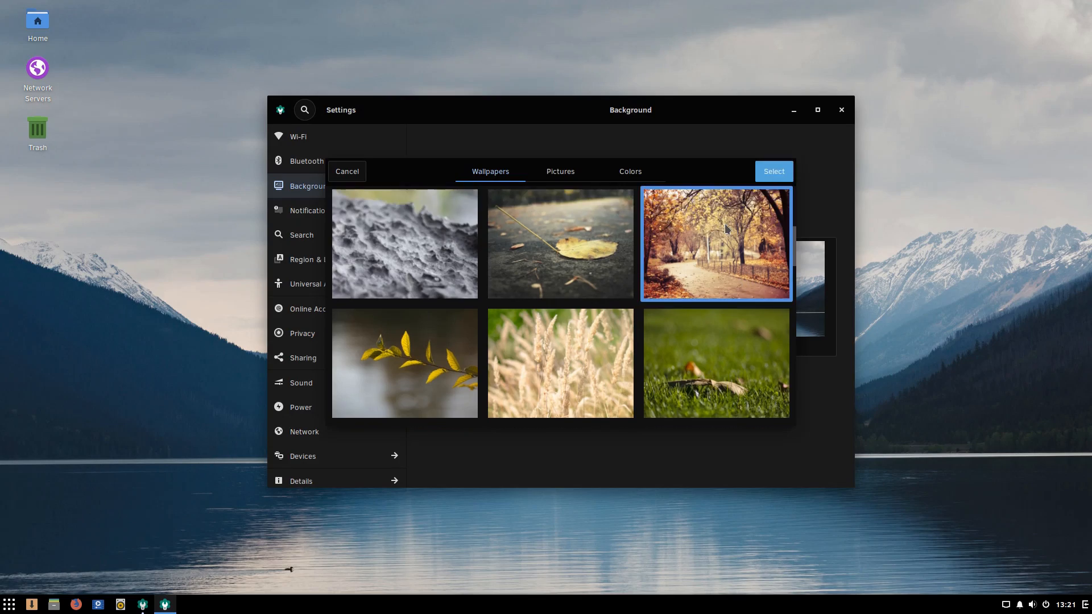
pyautogui.click(770, 175)
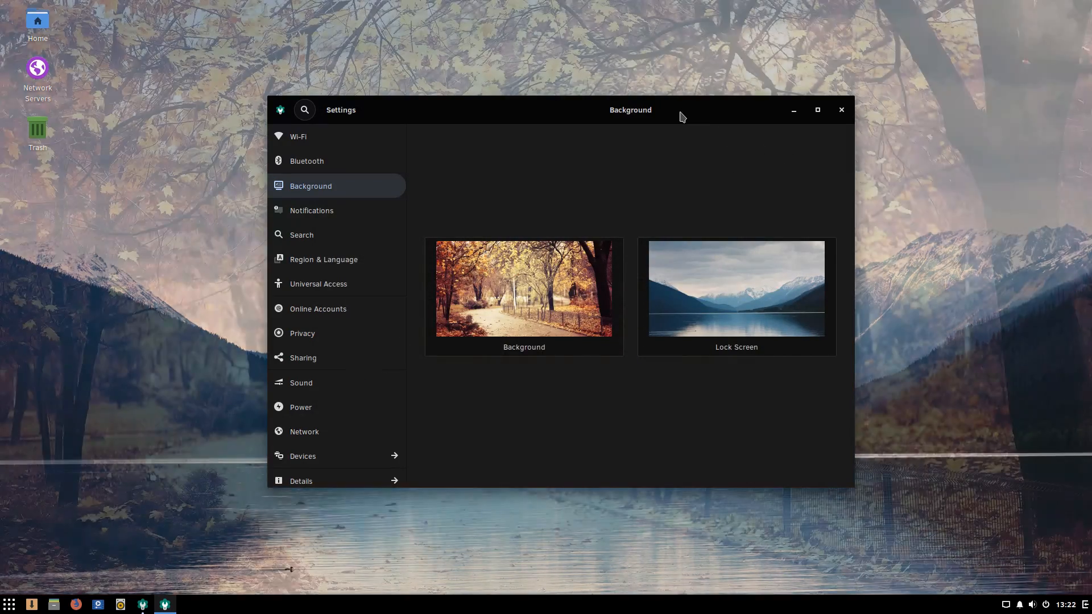
# - Change the desktop background to the wallpaper of city lights reflected in water at night
pyautogui.moveTo(682, 117); pyautogui.dragTo(666, 197)
pyautogui.click(543, 393)
pyautogui.click(554, 337)
pyautogui.click(758, 252)
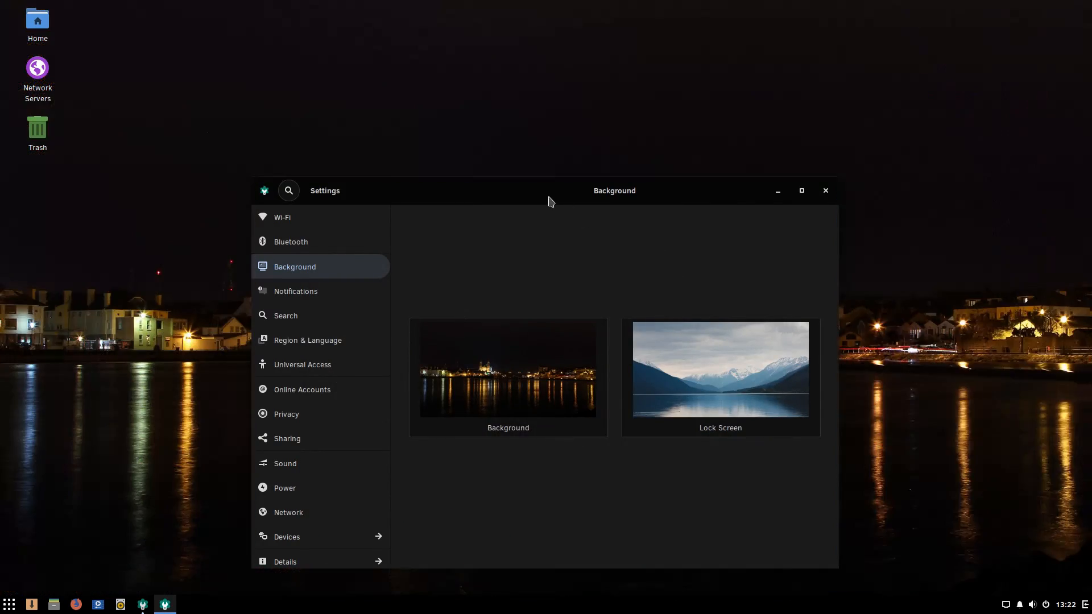
# - Set the desktop background to the kitten wallpaper and close the Settings window
pyautogui.moveTo(561, 206); pyautogui.dragTo(638, 132)
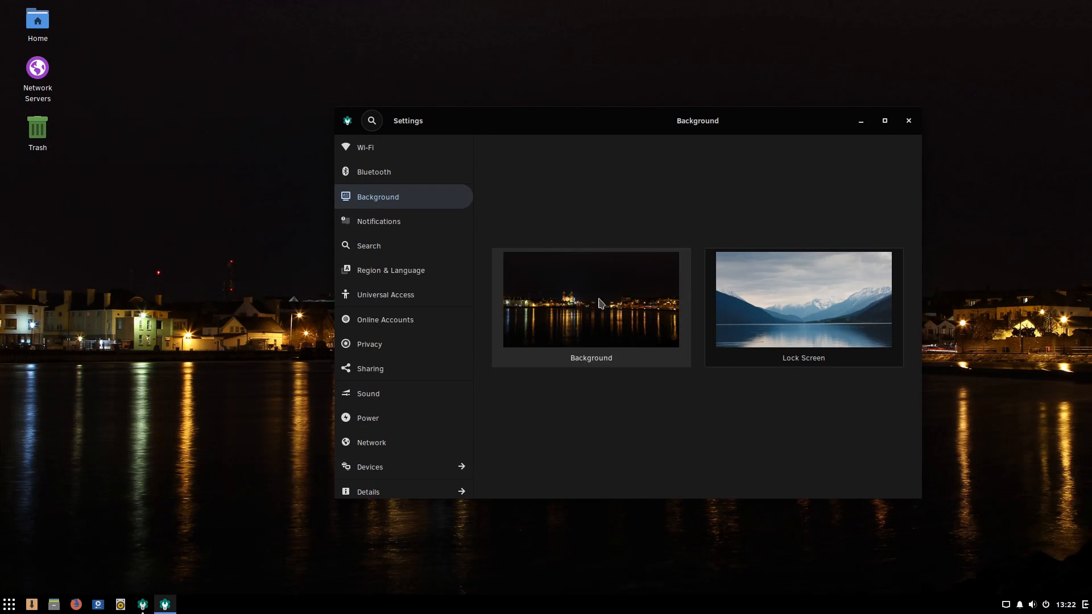
pyautogui.click(588, 307)
pyautogui.scroll(-2, 646, 307)
pyautogui.scroll(-5, 652, 322)
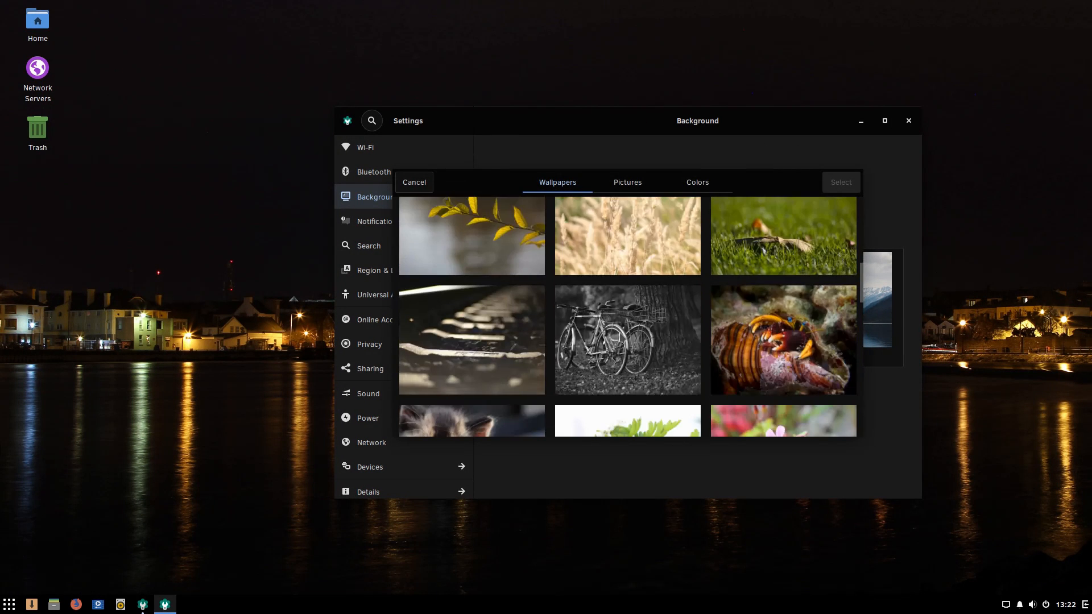
pyautogui.scroll(-2, 609, 359)
pyautogui.click(513, 337)
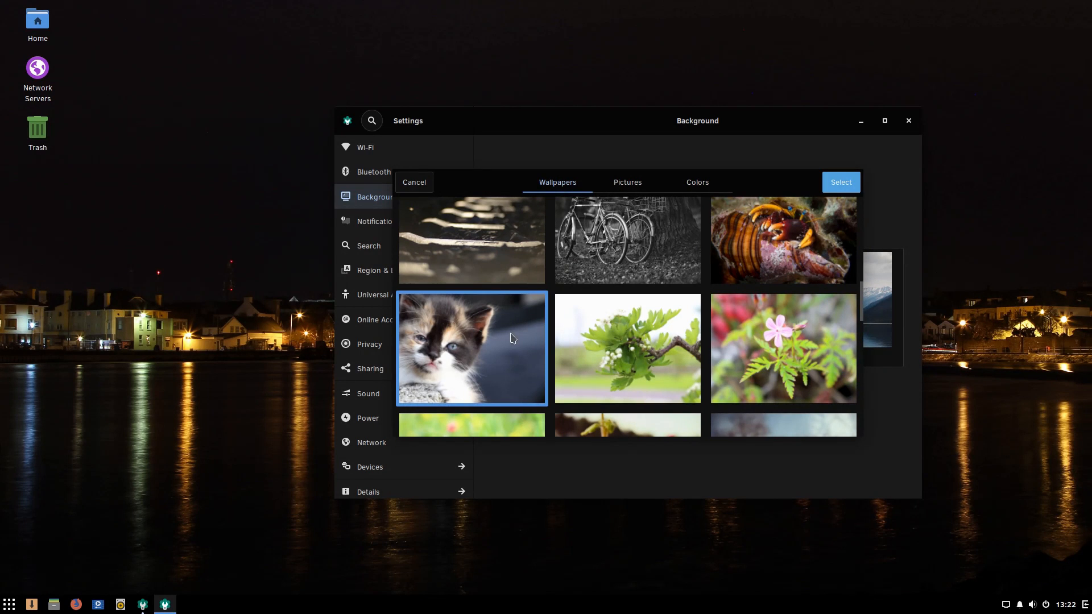
pyautogui.click(839, 182)
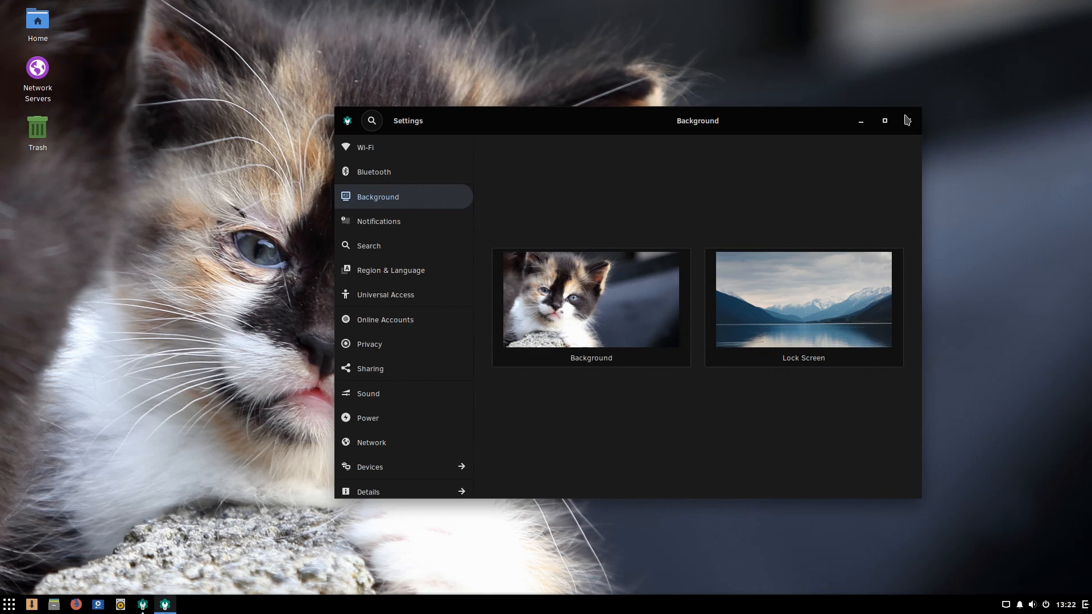
pyautogui.moveTo(816, 120); pyautogui.dragTo(901, 143)
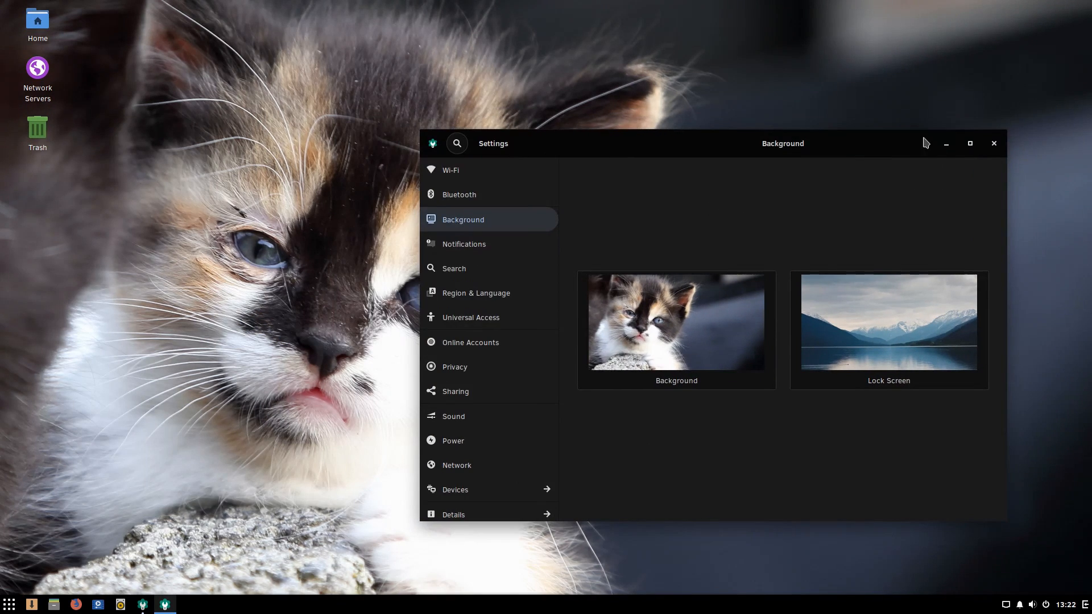
pyautogui.click(992, 144)
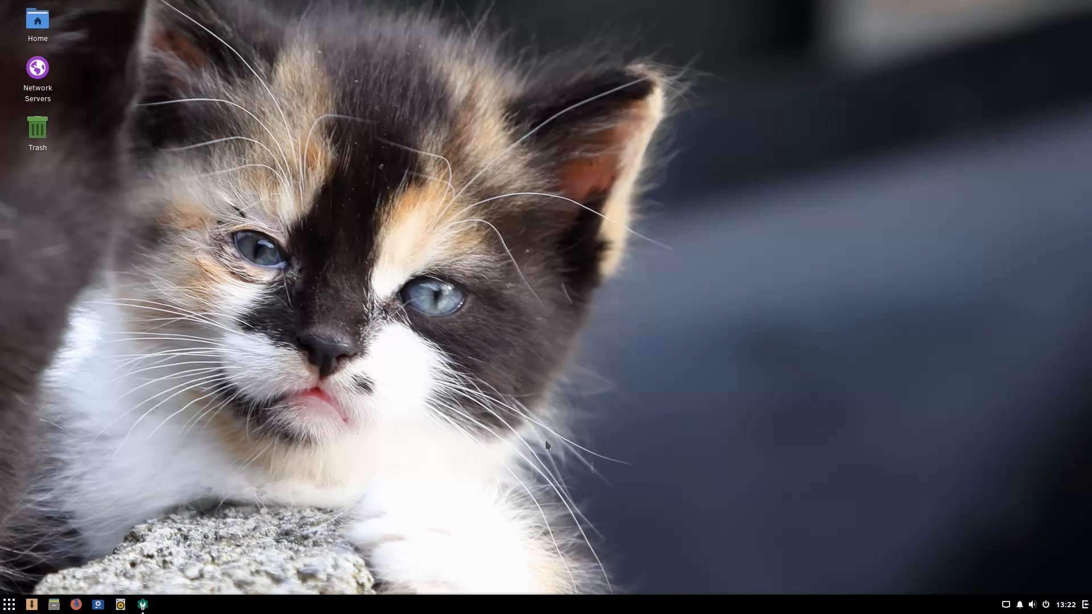
# - Restore the Budgie Desktop Settings window, show its Style settings and move the window over the kitten's face
pyautogui.click(143, 604)
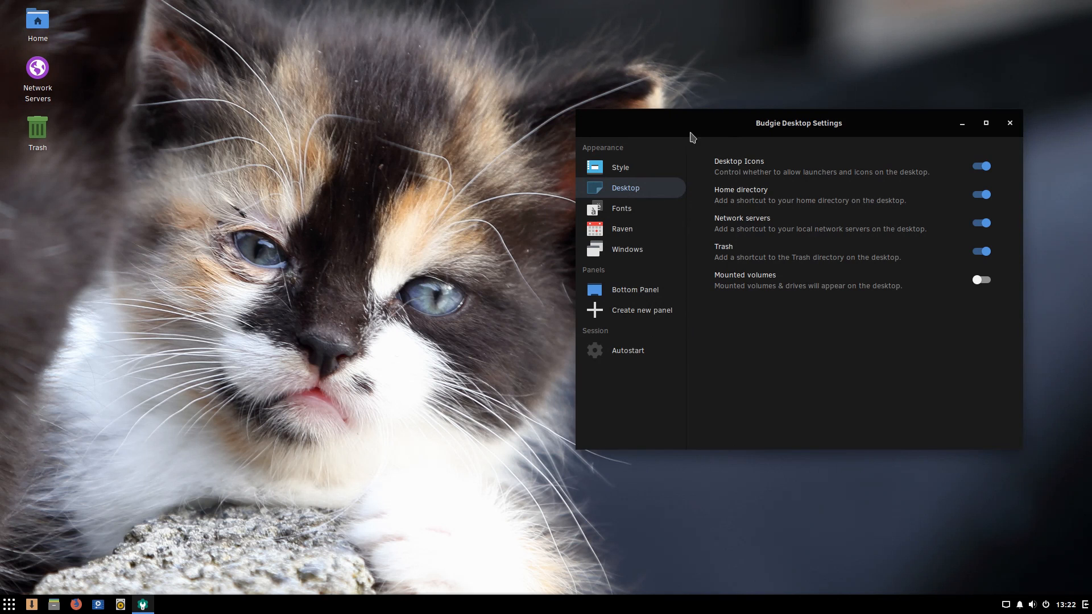
pyautogui.moveTo(692, 138); pyautogui.dragTo(597, 111)
pyautogui.click(523, 151)
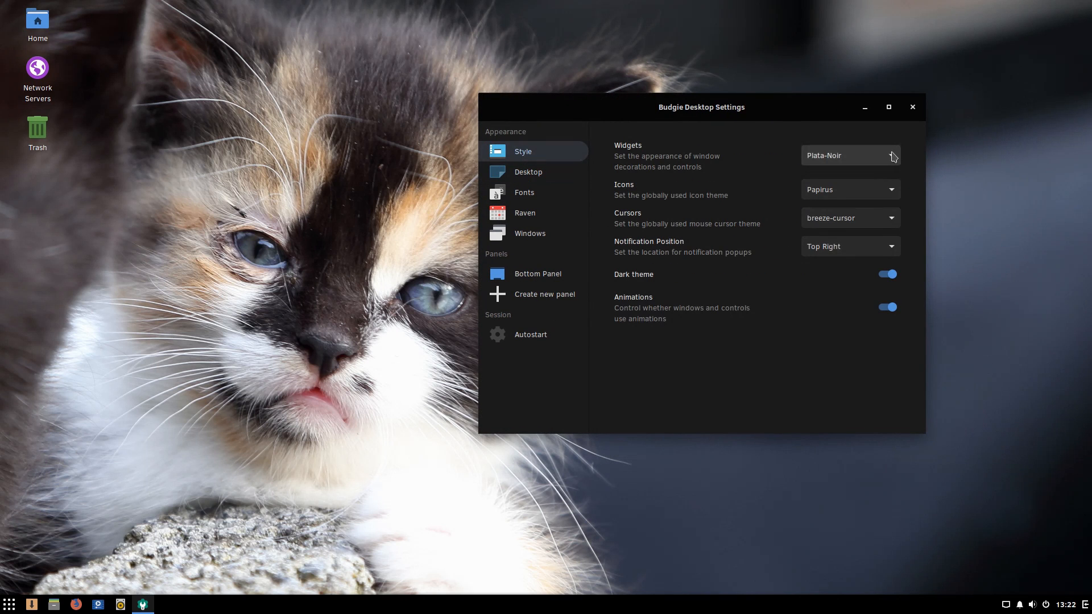
pyautogui.moveTo(723, 113); pyautogui.dragTo(419, 104)
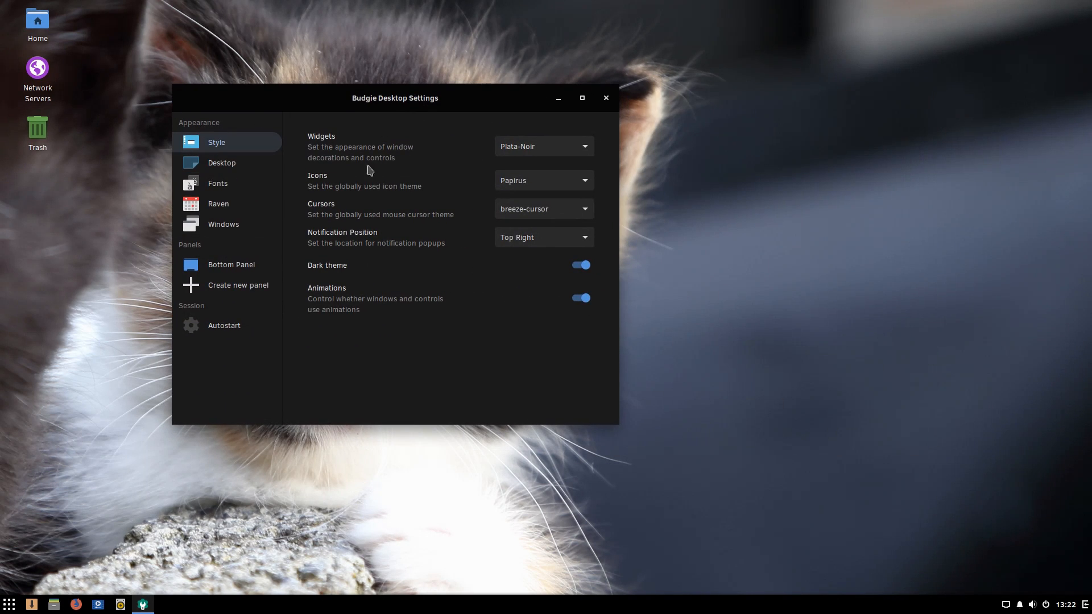
# - Try the Plata widget theme and check how the Raven sidebar looks with it
pyautogui.click(575, 146)
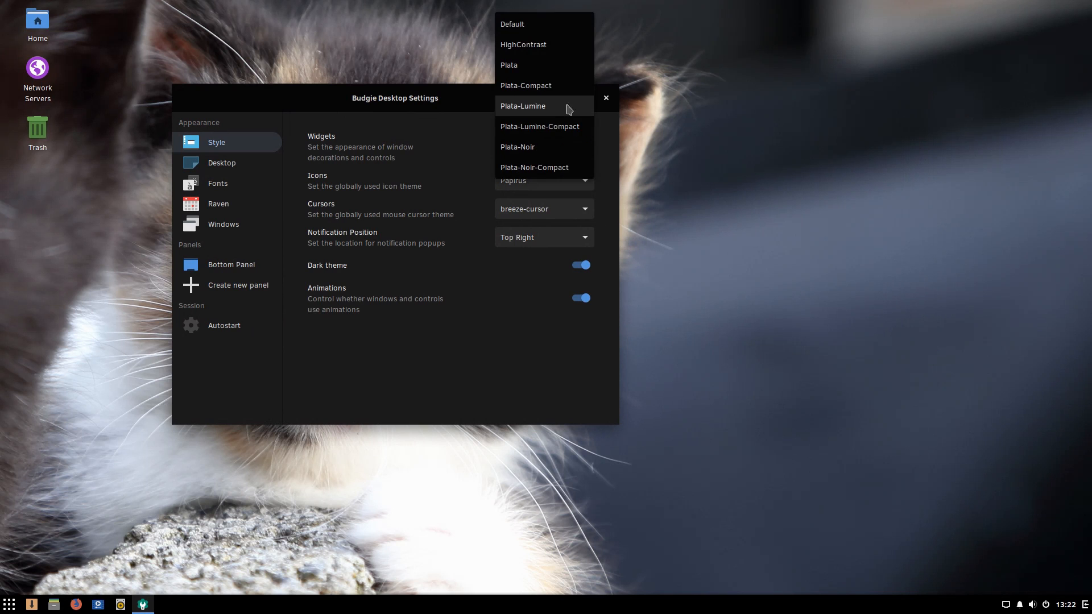
pyautogui.click(553, 70)
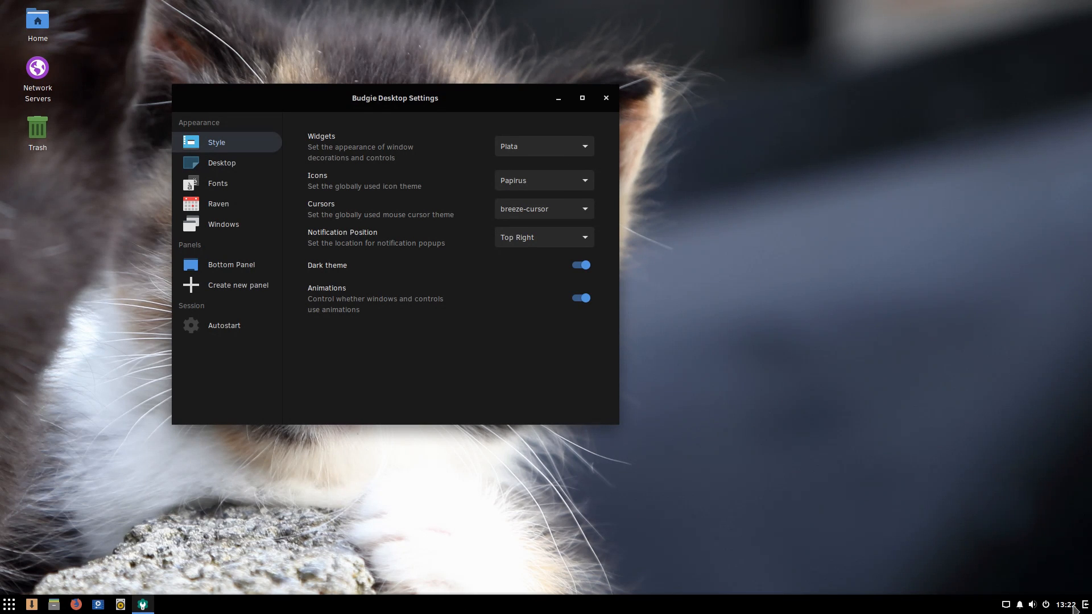
pyautogui.click(1086, 605)
pyautogui.click(701, 373)
# - Set the widget theme back to Plata-Noir and keep the icon theme on Papirus
pyautogui.click(574, 149)
pyautogui.click(574, 148)
pyautogui.click(572, 149)
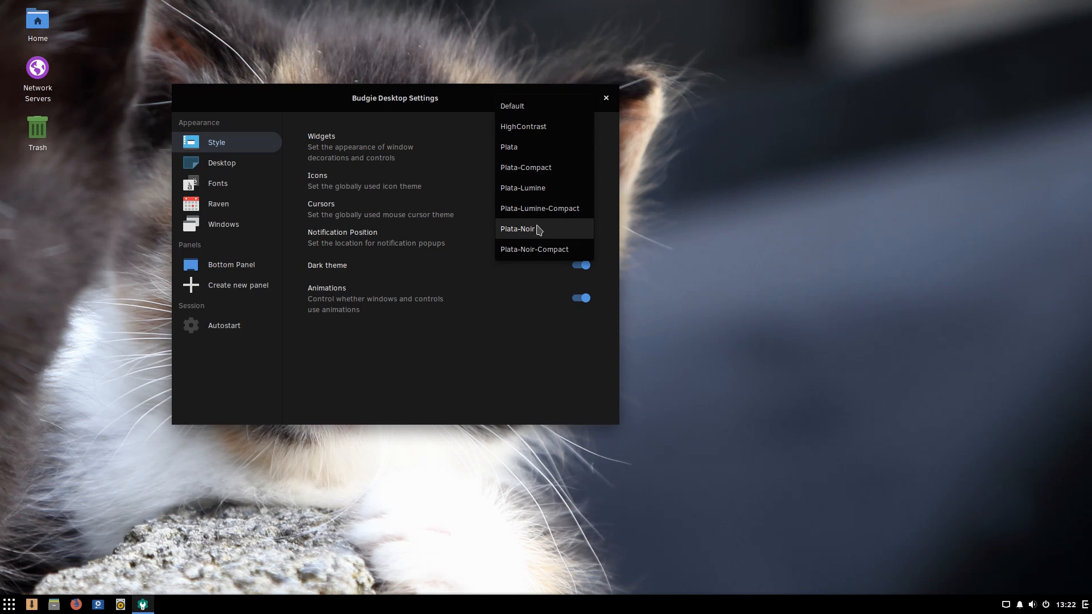
pyautogui.click(536, 229)
pyautogui.click(551, 180)
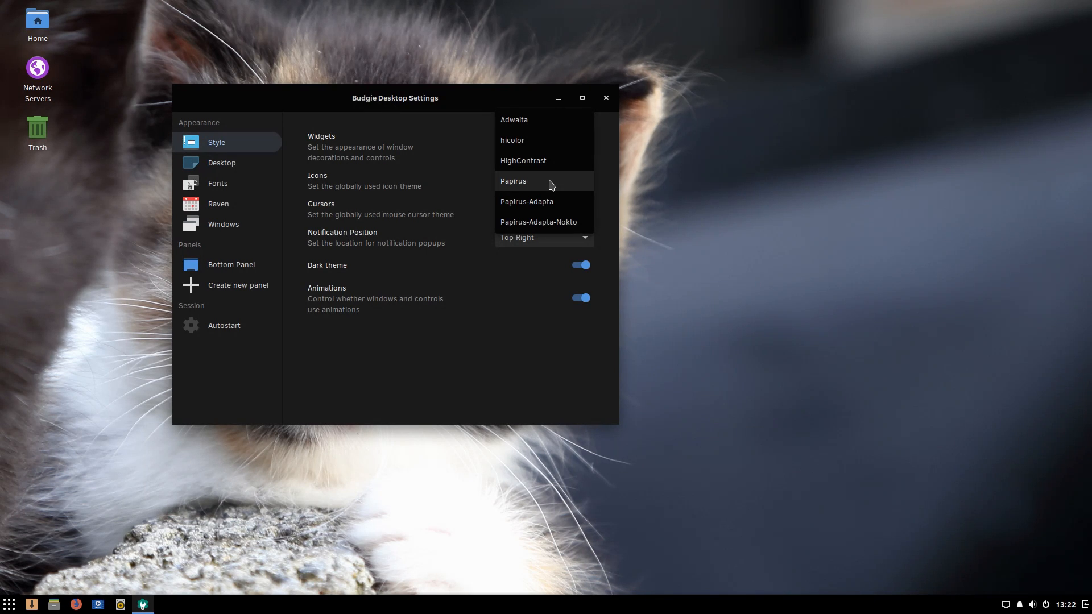
pyautogui.click(550, 184)
# - Move the settings window clear of the desktop icons and open the Home folder from the desktop
pyautogui.moveTo(490, 103); pyautogui.dragTo(904, 123)
pyautogui.doubleClick(37, 19)
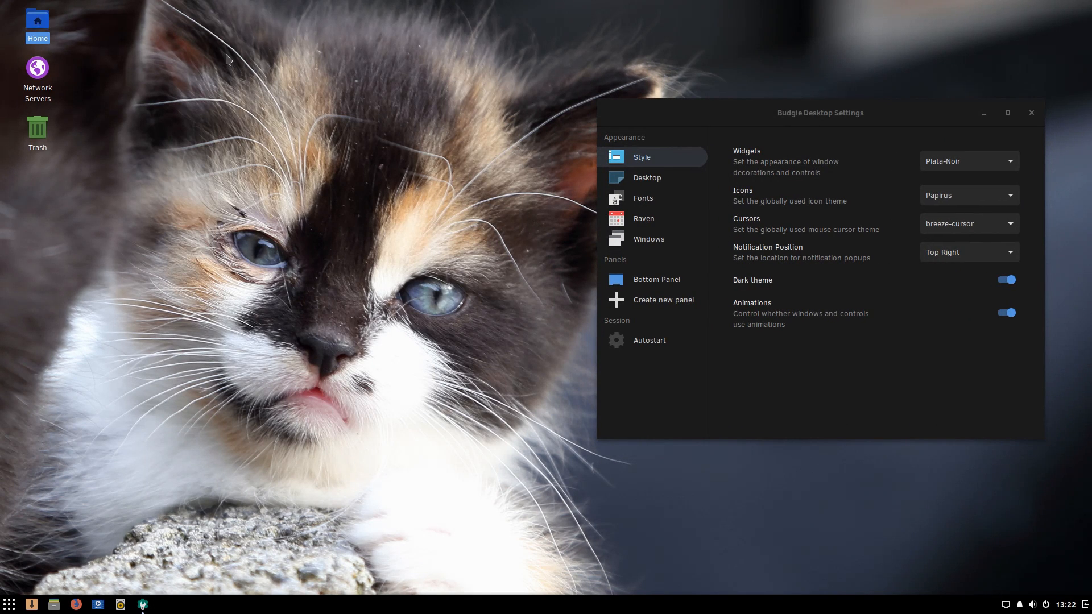
pyautogui.rightClick(358, 251)
pyautogui.click(314, 242)
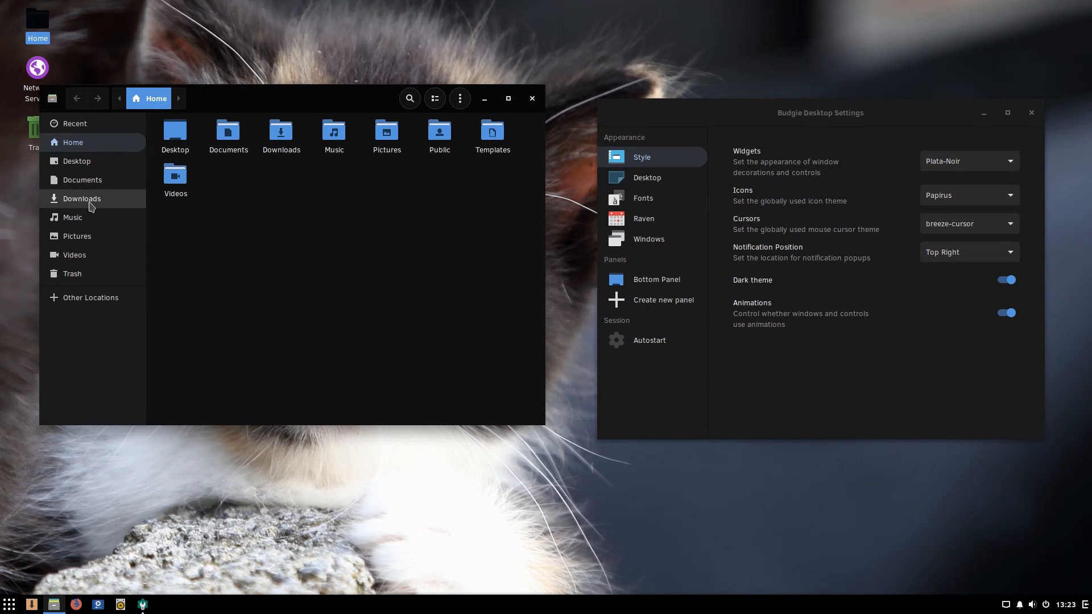
# - Browse the computer's file system to /usr/share, look over the folders there and close the file manager
pyautogui.click(95, 298)
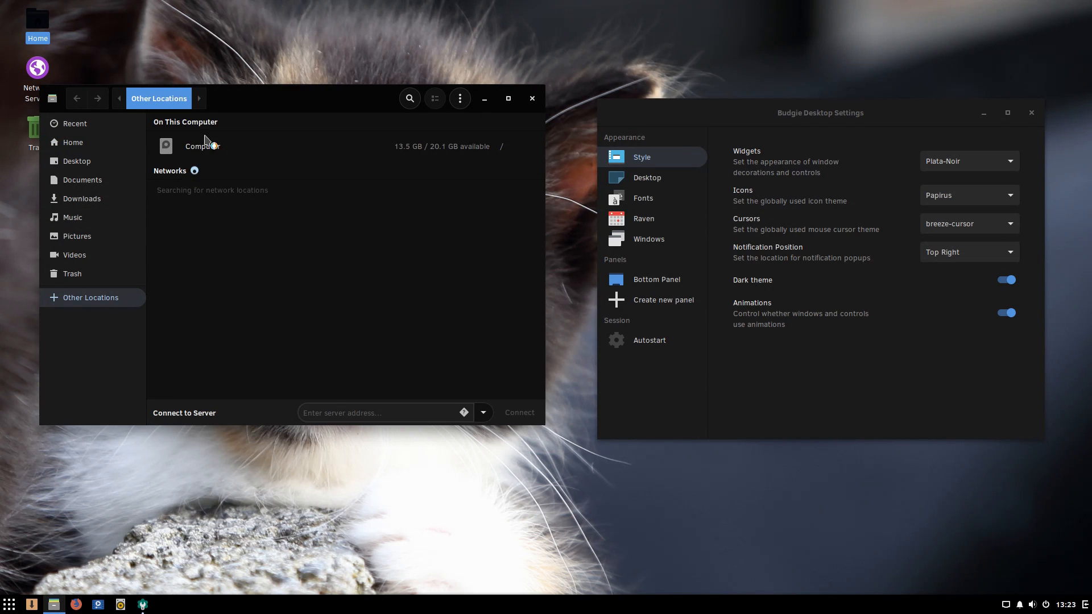
pyautogui.click(204, 147)
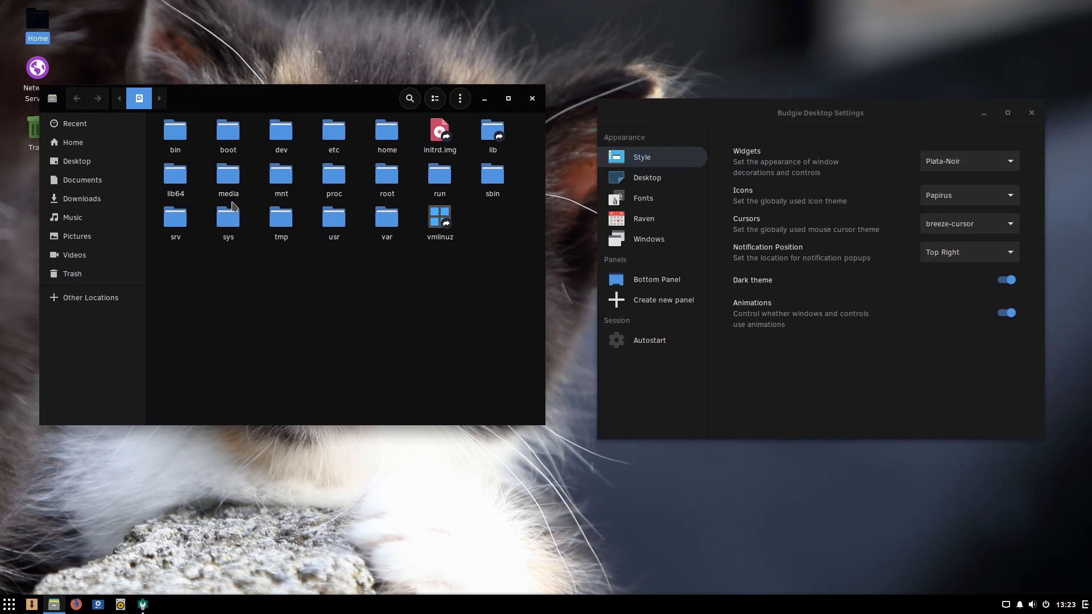
pyautogui.doubleClick(334, 219)
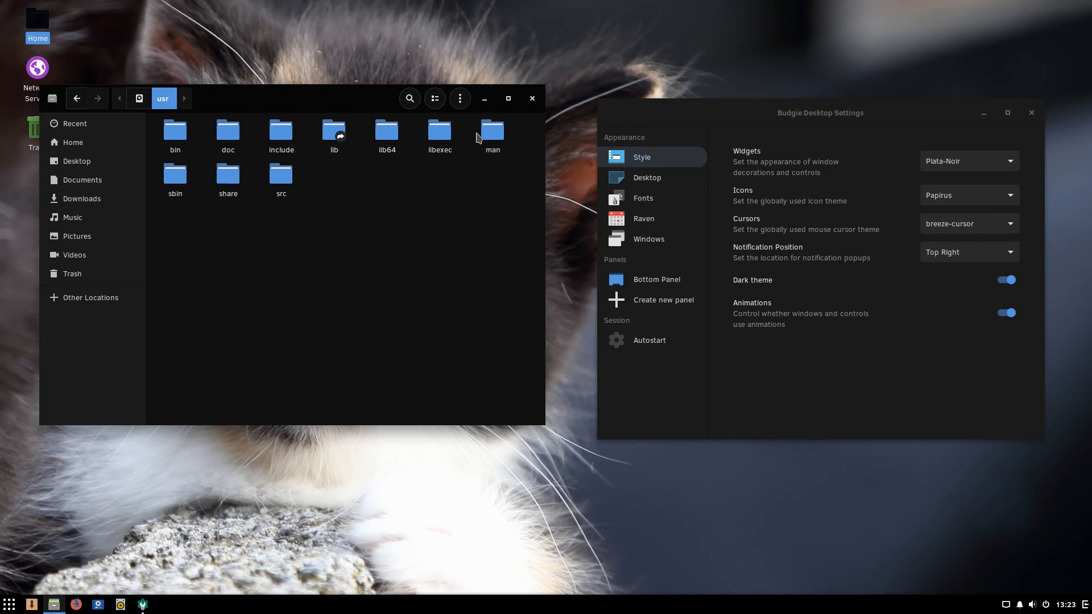
pyautogui.doubleClick(228, 178)
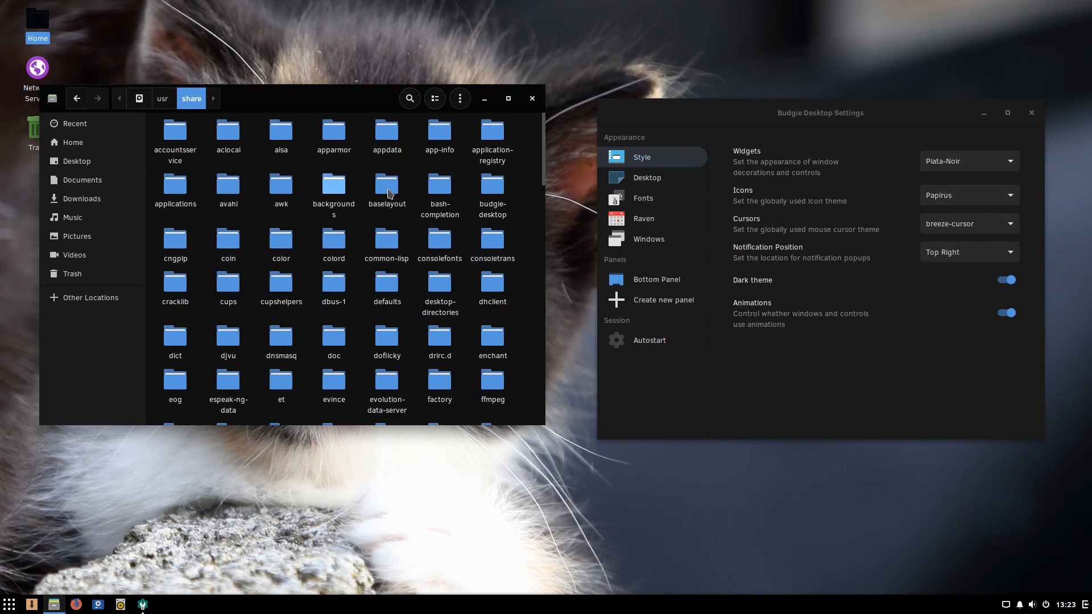
pyautogui.scroll(-5, 463, 238)
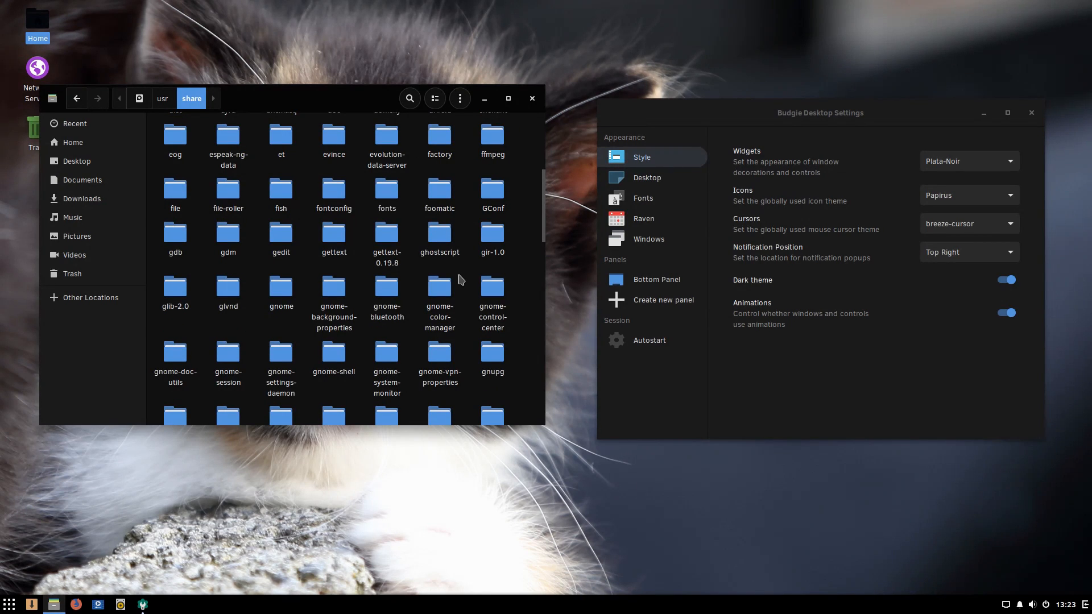
pyautogui.scroll(-1, 421, 286)
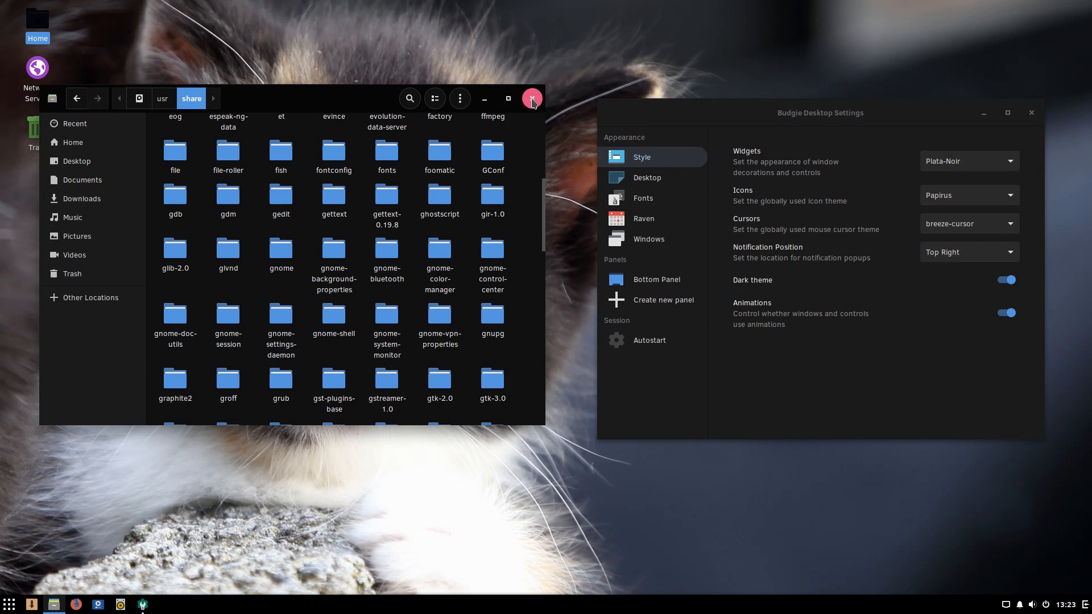
pyautogui.click(532, 99)
# - Examine the available cursor themes and notification positions in the Style settings
pyautogui.moveTo(765, 108); pyautogui.dragTo(585, 85)
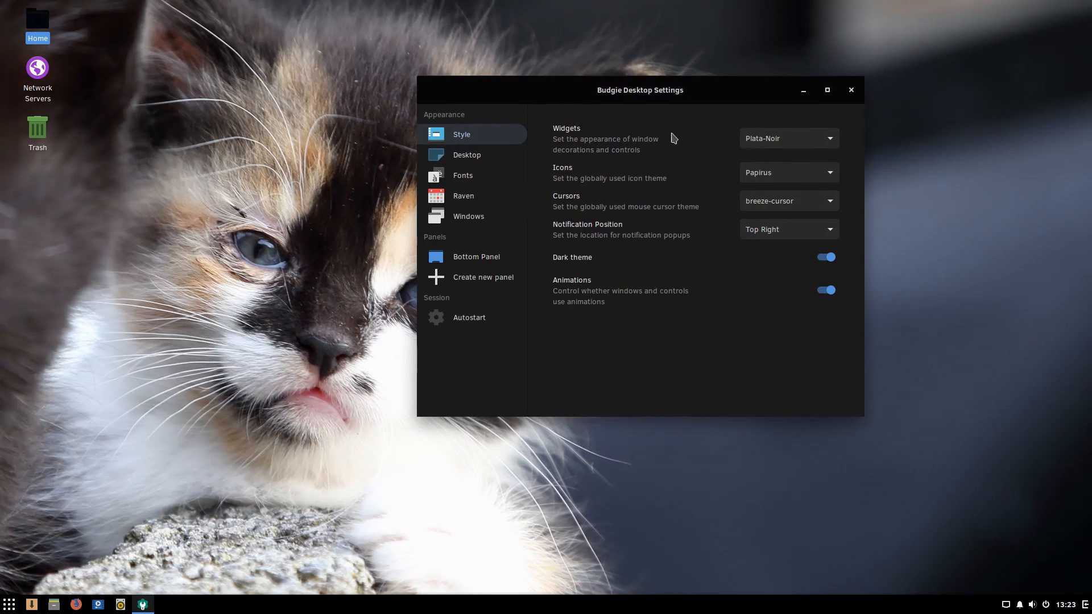
pyautogui.click(815, 208)
pyautogui.click(814, 209)
pyautogui.click(830, 227)
pyautogui.click(830, 228)
pyautogui.click(830, 230)
pyautogui.click(819, 248)
pyautogui.click(825, 229)
pyautogui.click(825, 230)
pyautogui.click(825, 230)
pyautogui.click(814, 212)
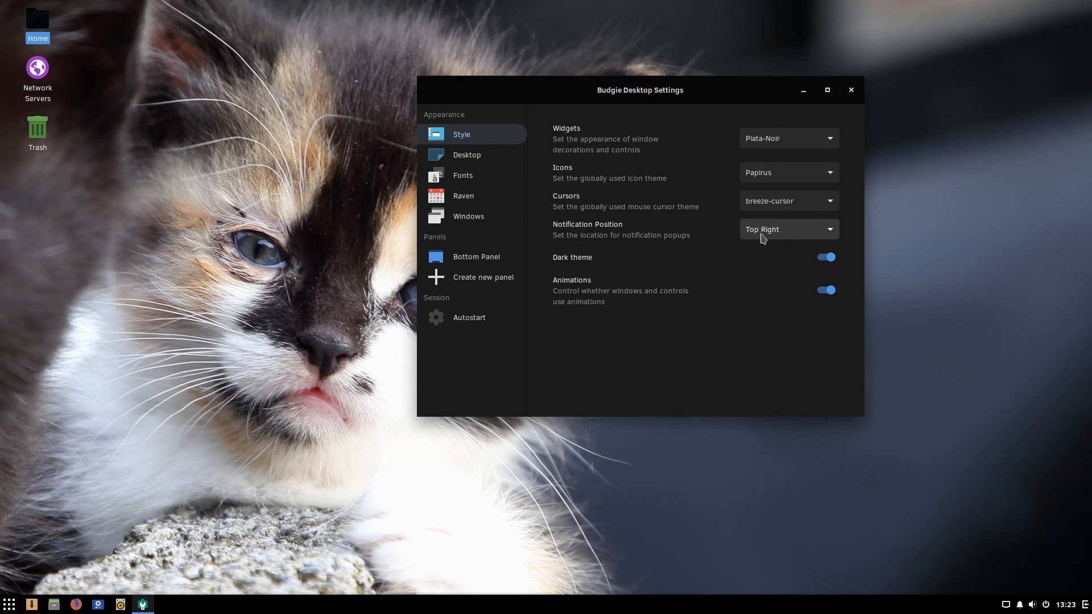
# - Turn the dark theme off and back on, then reposition the settings window
pyautogui.click(829, 263)
pyautogui.click(829, 265)
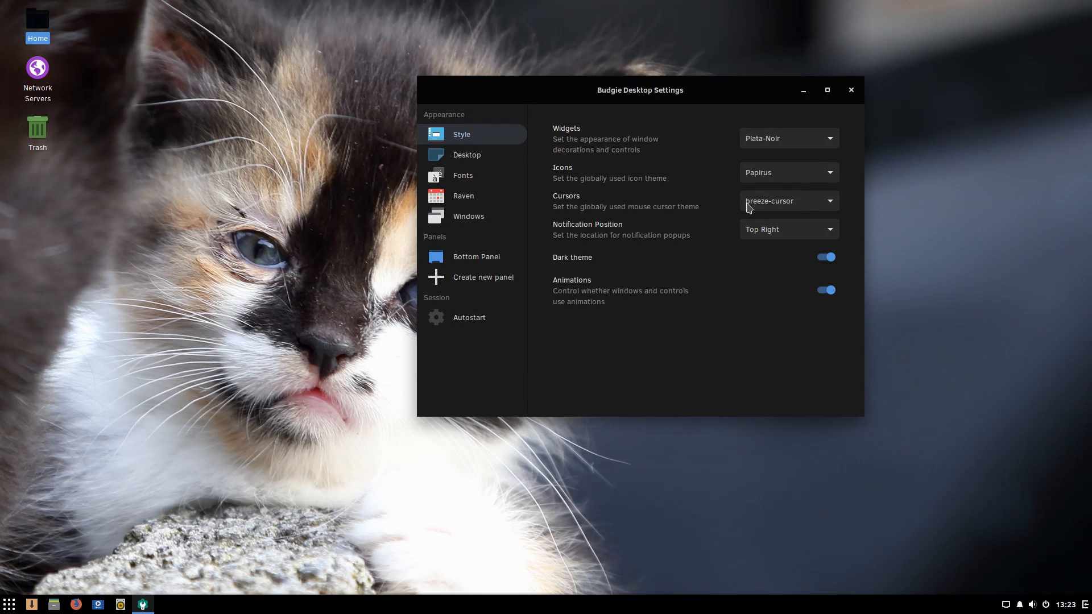
pyautogui.moveTo(668, 86); pyautogui.dragTo(588, 148)
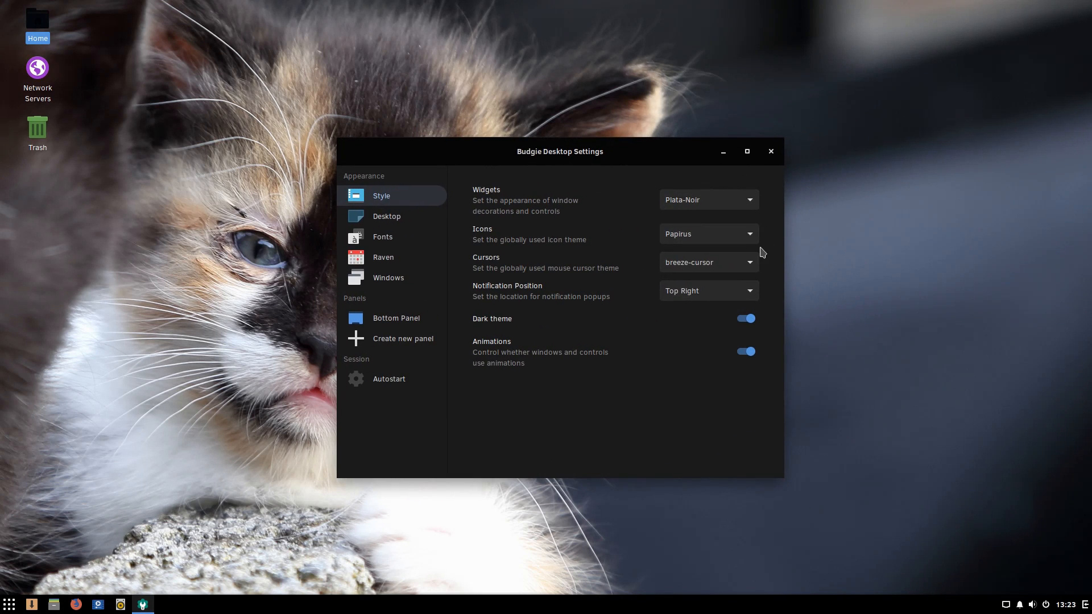
# - Try the Plata widget theme, switching the dark theme off and on to compare light and dark
pyautogui.click(749, 205)
pyautogui.click(711, 117)
pyautogui.click(749, 322)
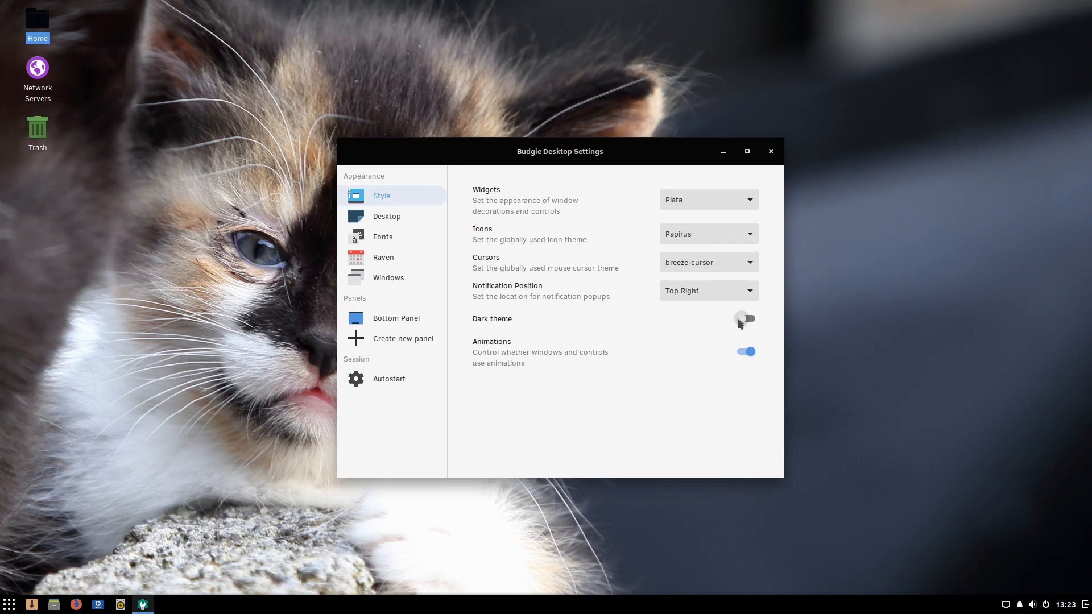
pyautogui.click(739, 319)
pyautogui.click(745, 320)
pyautogui.click(746, 319)
# - Set the widget theme to Plata-Noir and test the dark theme option with it, ending with it on
pyautogui.click(755, 199)
pyautogui.click(722, 280)
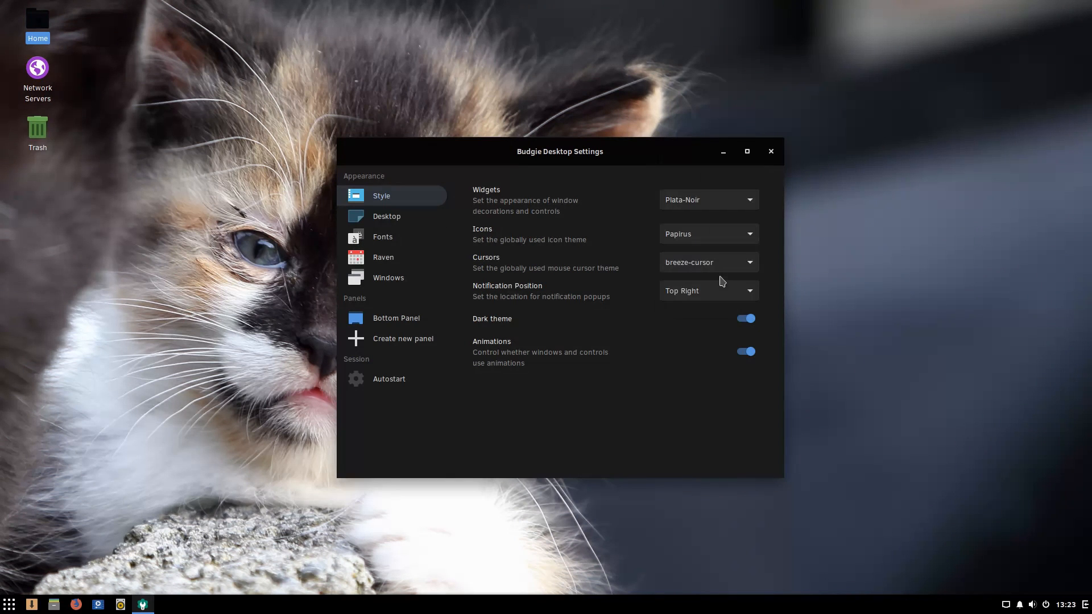
pyautogui.click(745, 322)
pyautogui.click(745, 321)
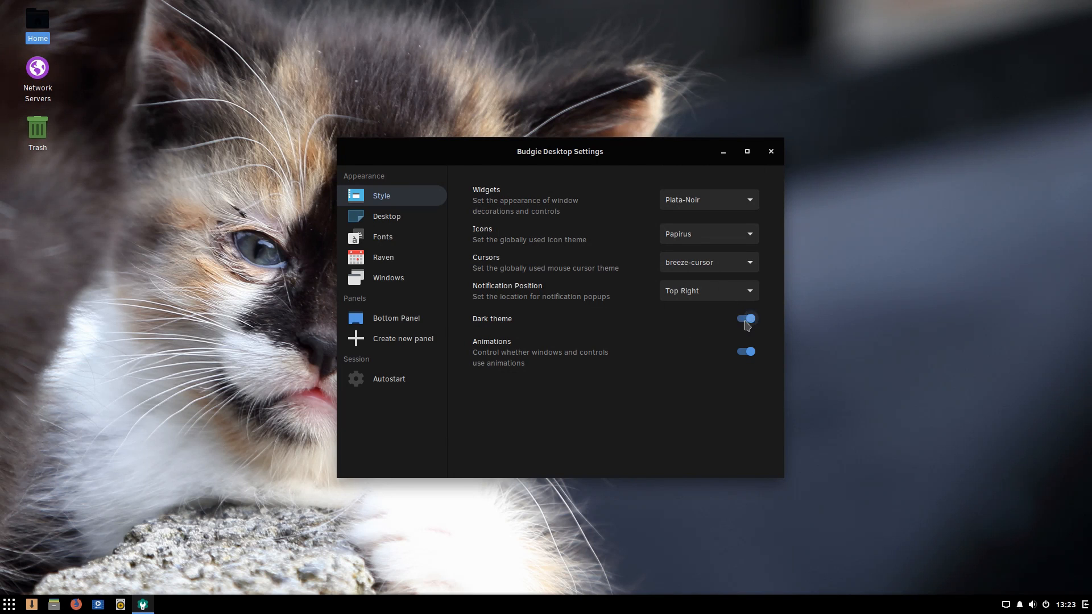
# - Compare the Plata widget theme with the dark theme off and on, and return to Plata-Noir
pyautogui.click(740, 206)
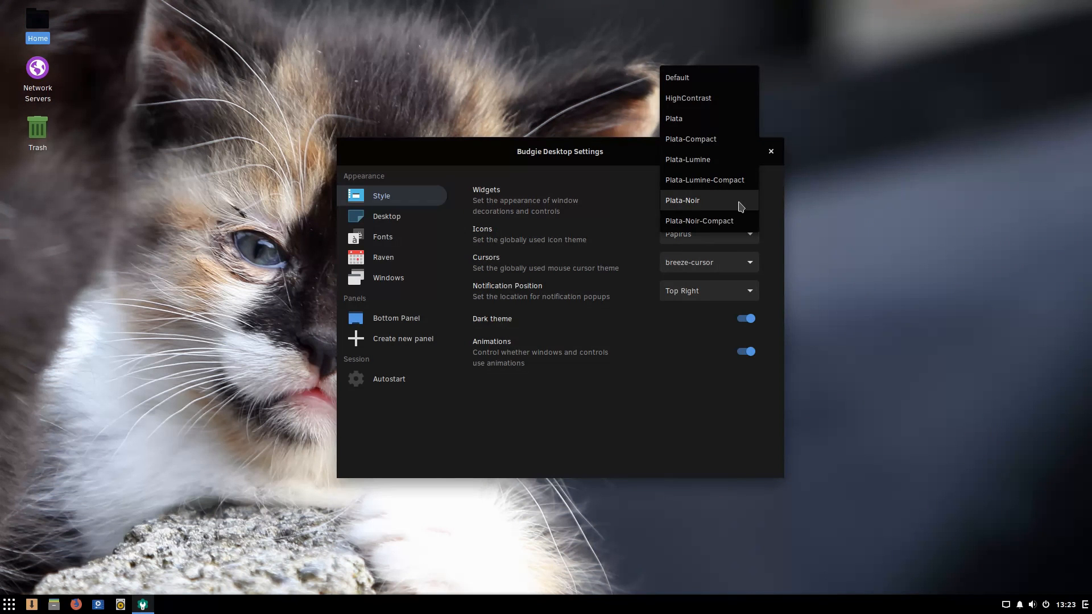
pyautogui.click(733, 120)
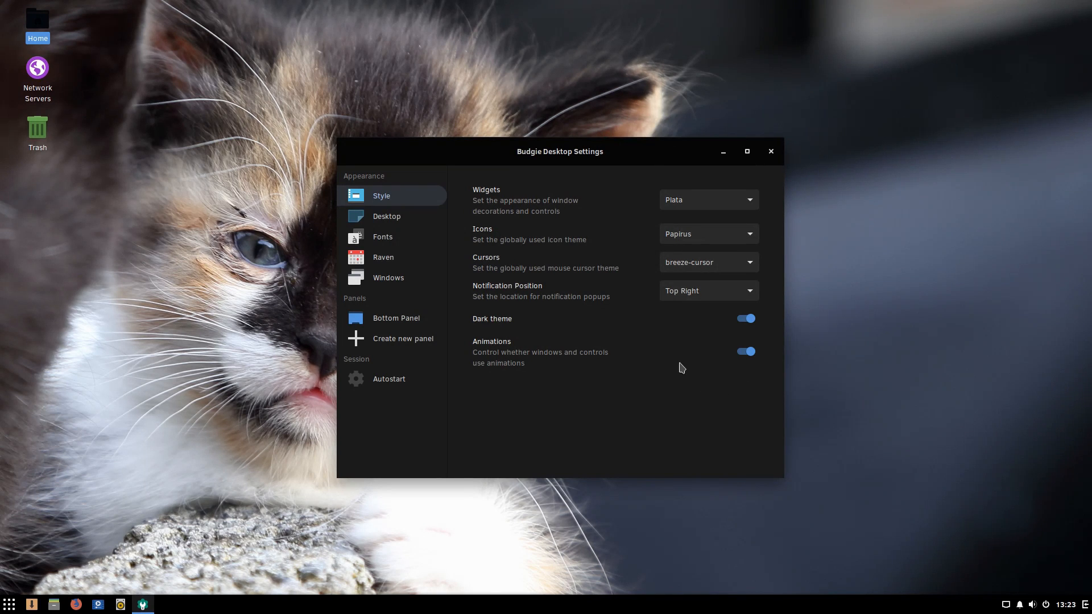
pyautogui.click(747, 322)
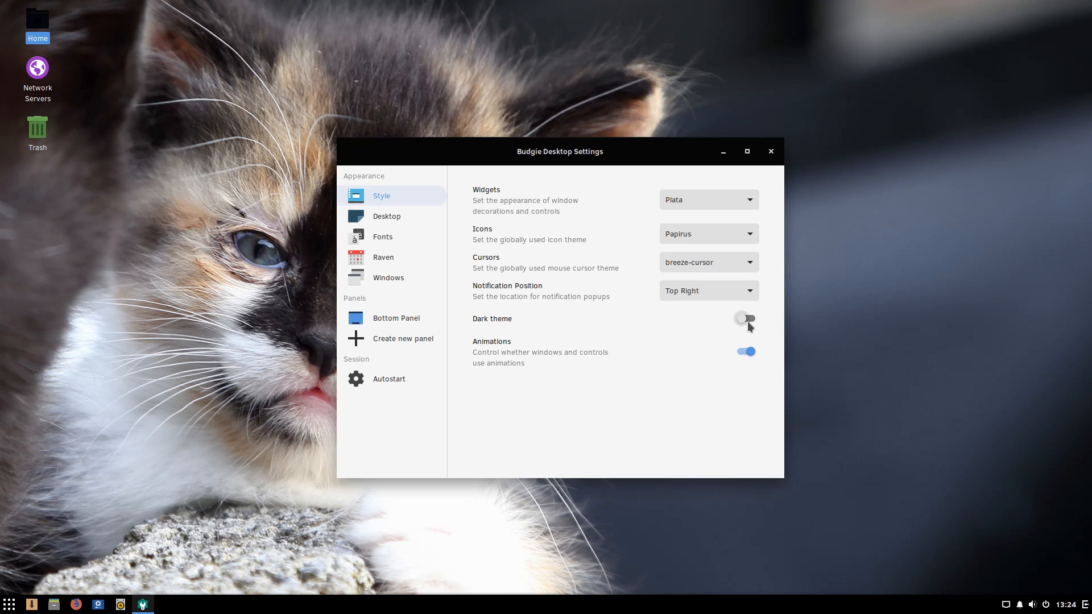
pyautogui.click(746, 320)
pyautogui.click(738, 194)
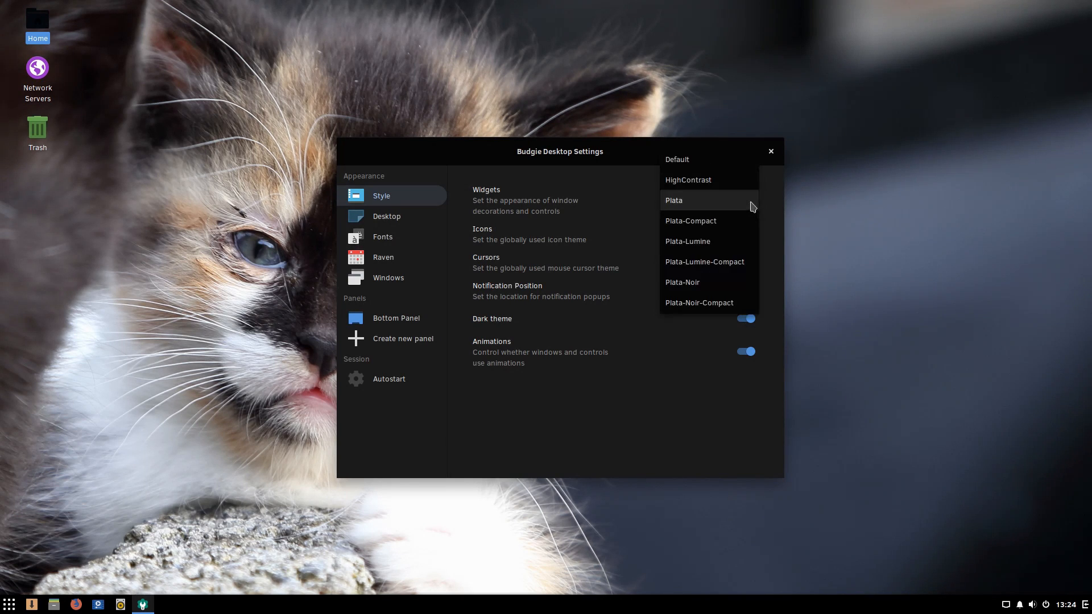
pyautogui.click(712, 282)
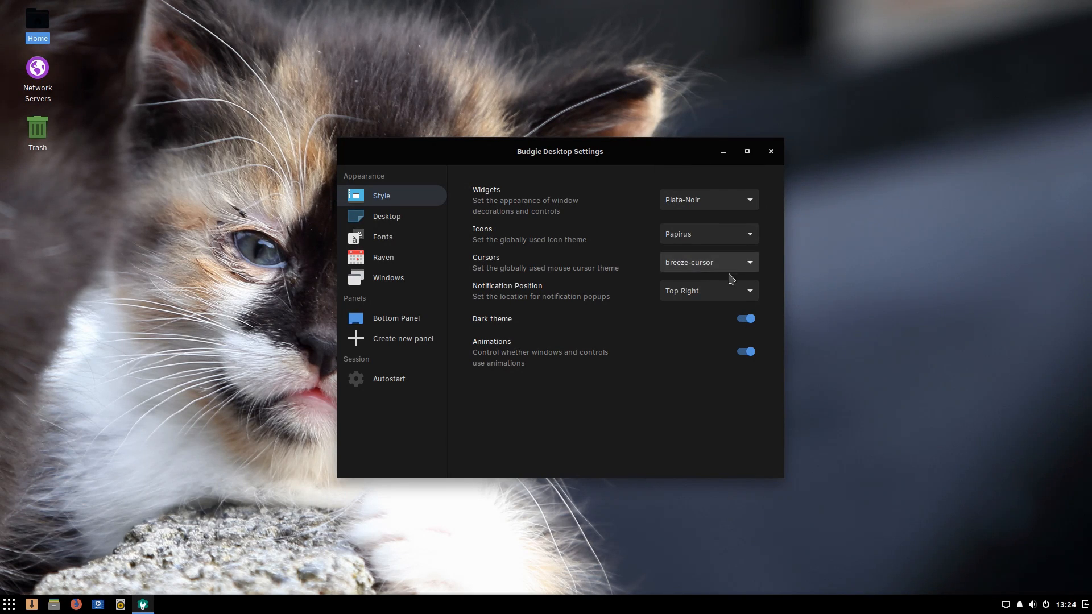
# - Compare minimising and restoring the settings window with animations turned off and turned back on
pyautogui.click(752, 353)
pyautogui.click(723, 152)
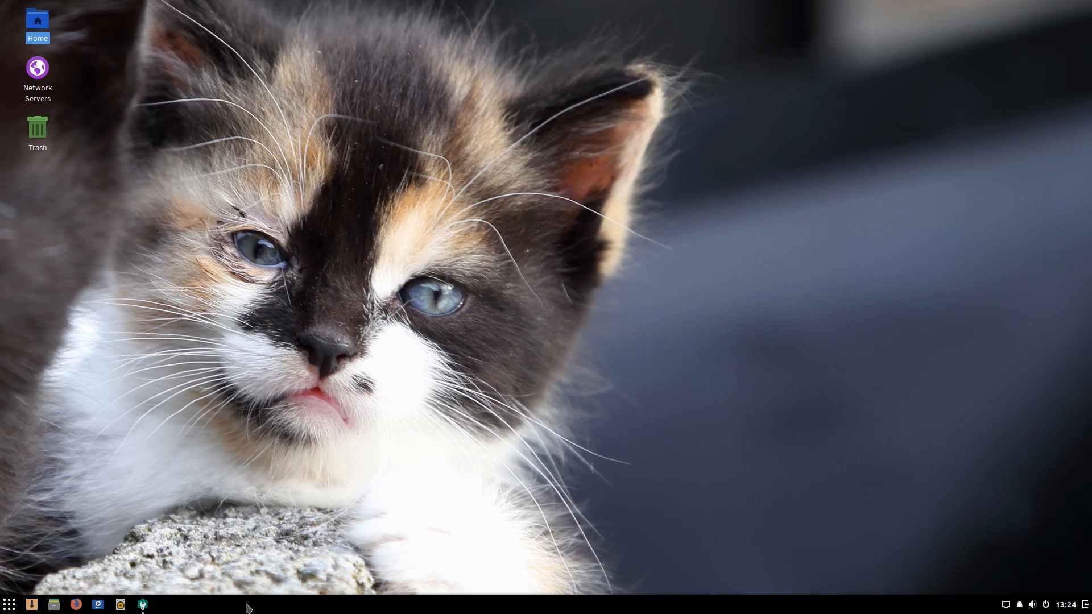
pyautogui.click(143, 604)
pyautogui.click(745, 352)
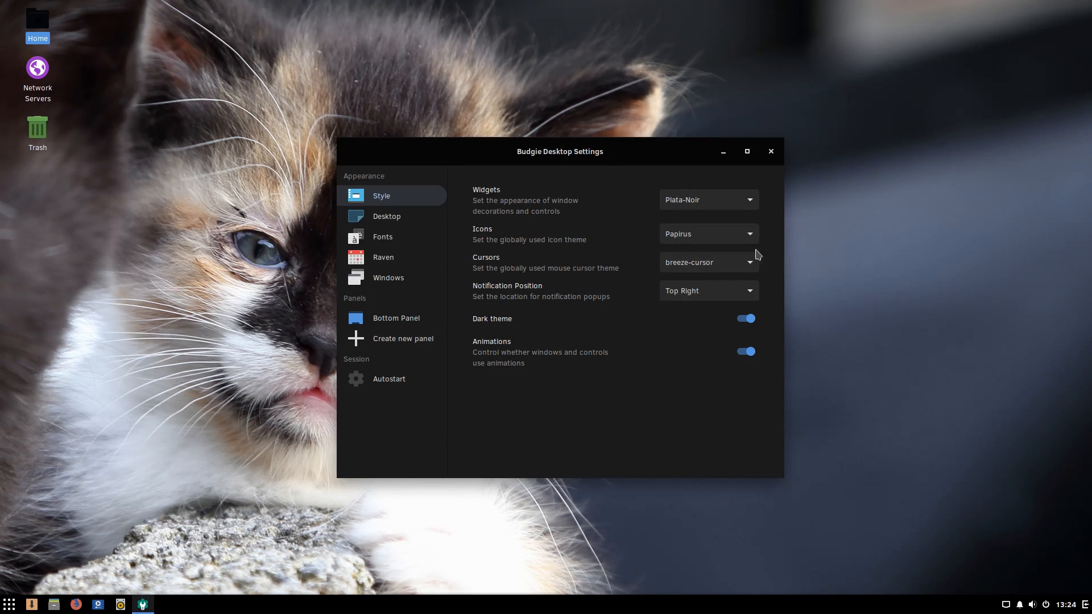
pyautogui.click(722, 151)
pyautogui.click(142, 603)
# - Show the Fonts settings and raise the text scaling factor to 1.08
pyautogui.moveTo(574, 158); pyautogui.dragTo(774, 136)
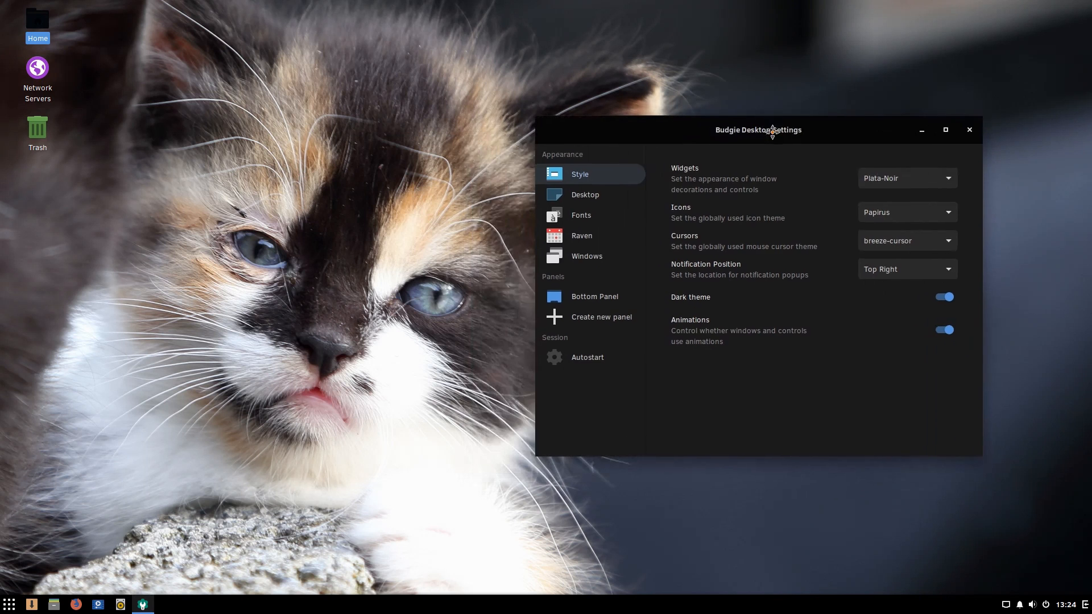
pyautogui.click(588, 219)
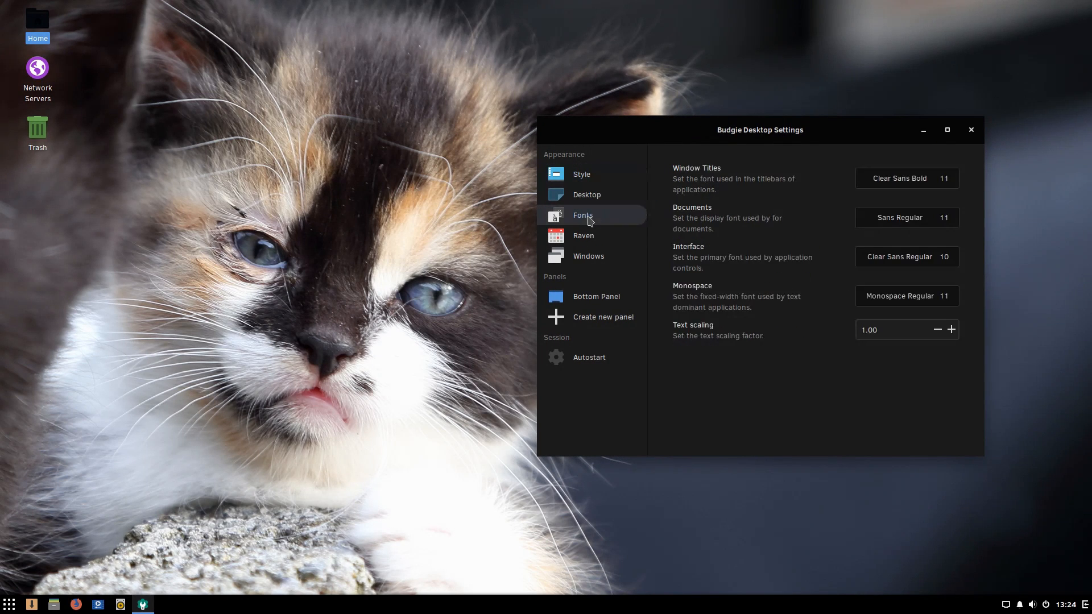
pyautogui.click(952, 331)
pyautogui.click(952, 331)
pyautogui.click(953, 332)
pyautogui.click(956, 334)
pyautogui.click(956, 334)
pyautogui.click(961, 337)
pyautogui.click(965, 343)
pyautogui.click(965, 343)
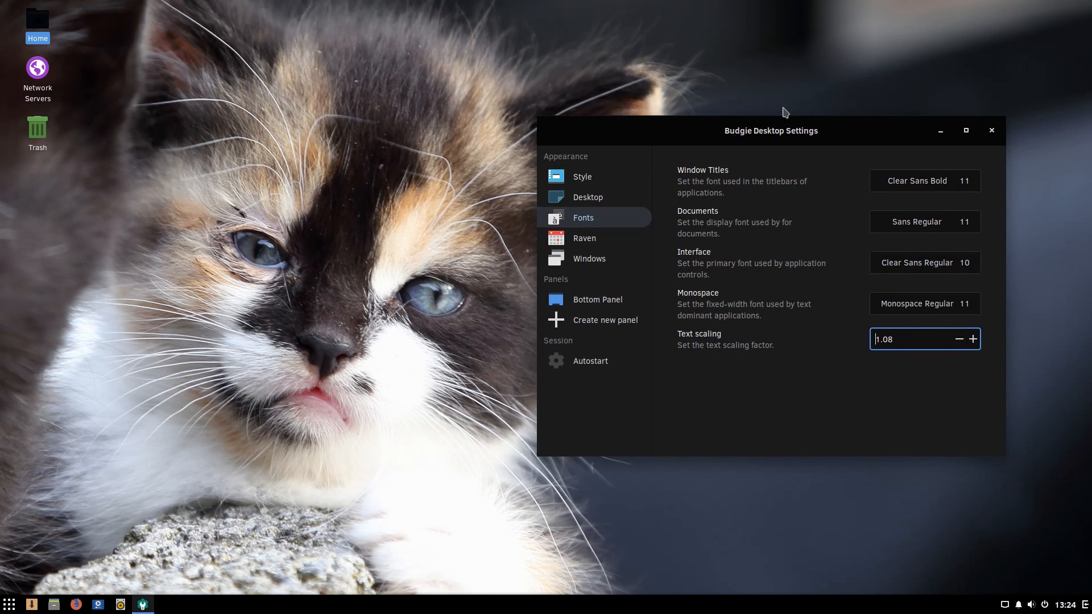
# - Show the Raven sidebar settings and move the window to view its widget options
pyautogui.moveTo(768, 142); pyautogui.dragTo(613, 173)
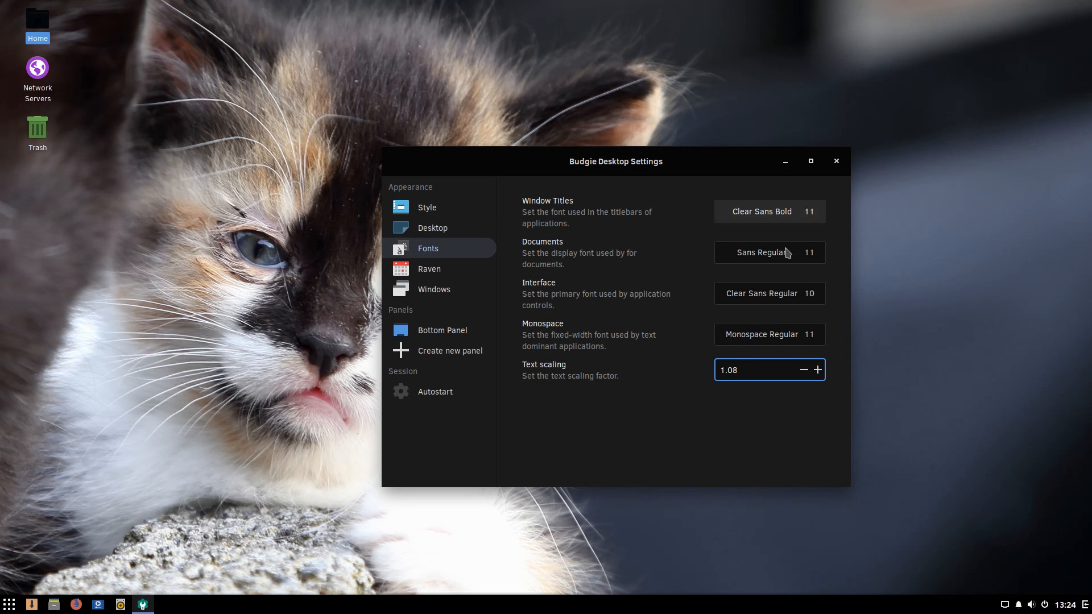
pyautogui.click(439, 269)
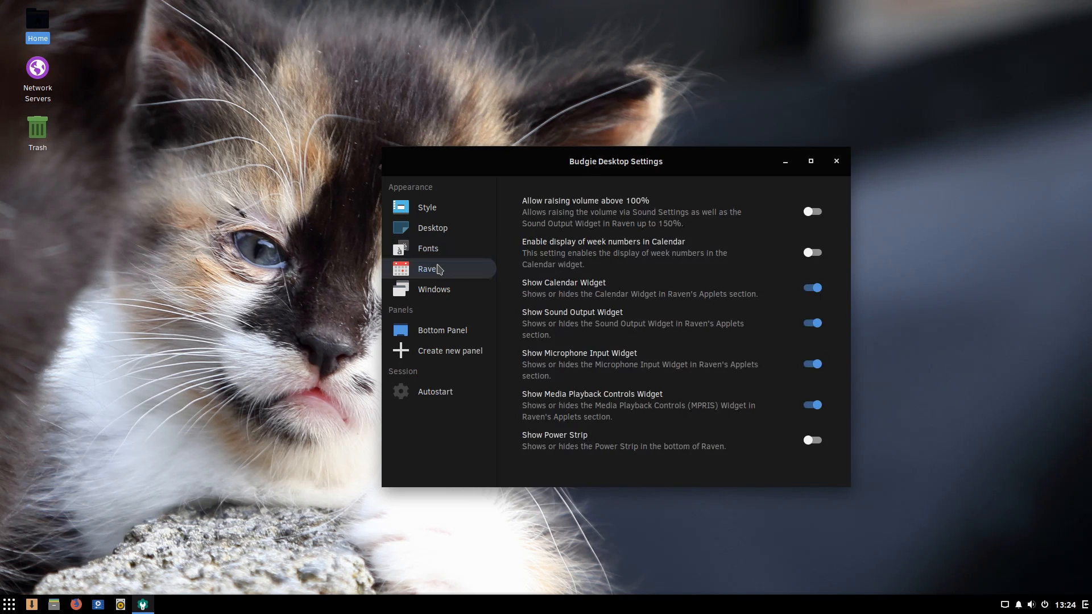
pyautogui.moveTo(631, 169); pyautogui.dragTo(402, 77)
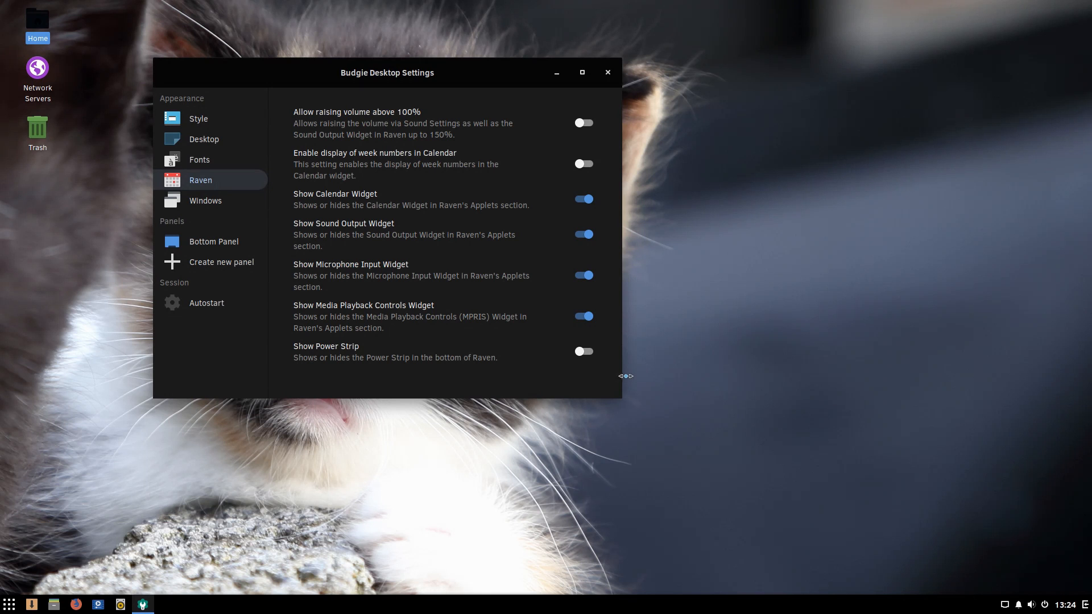
# - Compare the Raven sidebar with Show Power Strip turned on and off, and leave the power strip enabled
pyautogui.click(582, 354)
pyautogui.click(1084, 605)
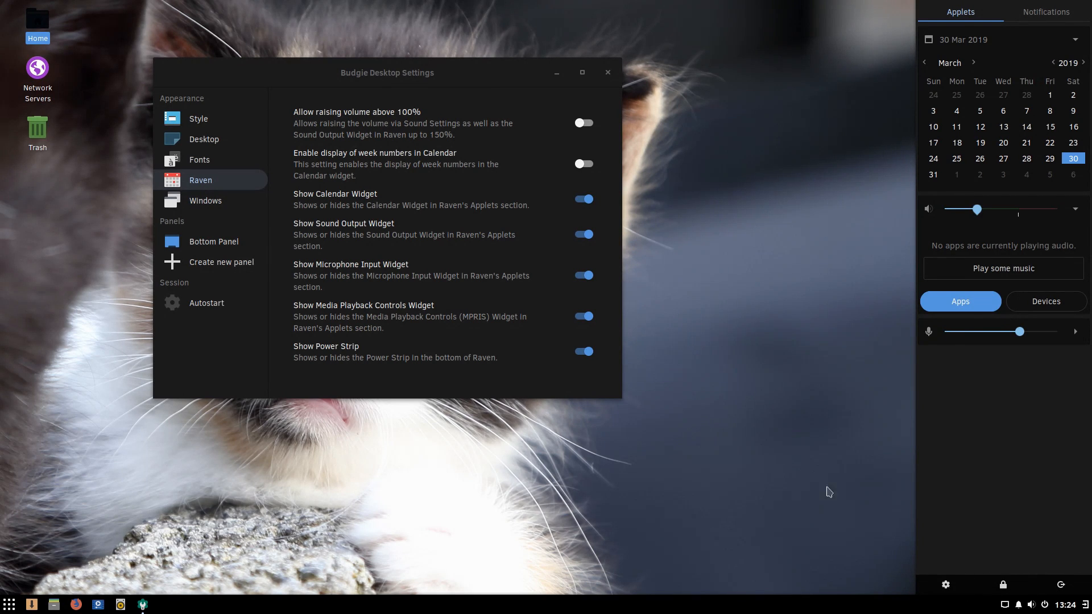
pyautogui.click(584, 352)
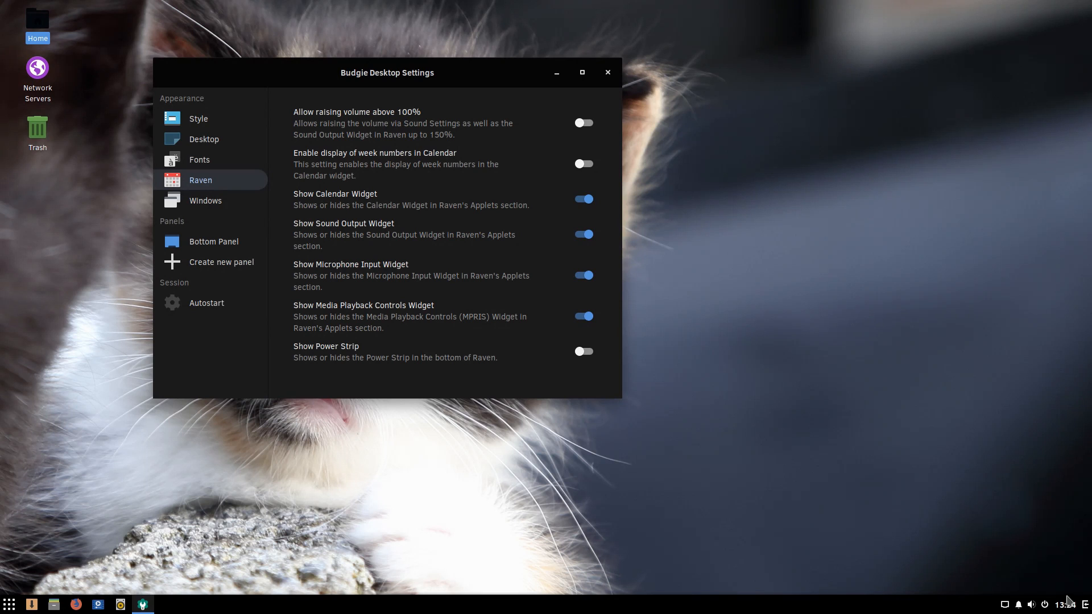
pyautogui.click(1083, 606)
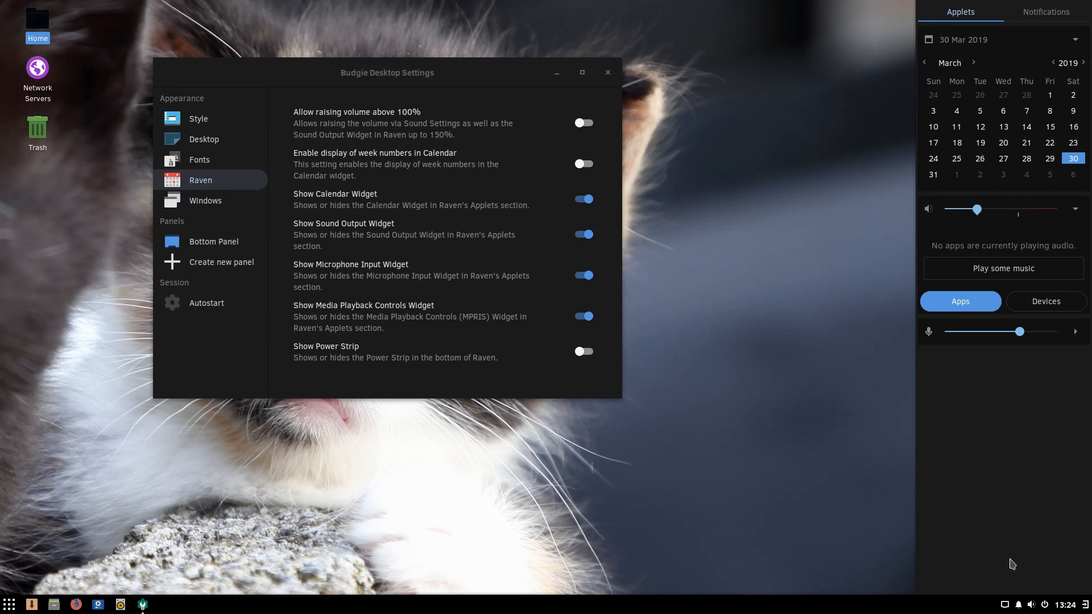
pyautogui.click(586, 355)
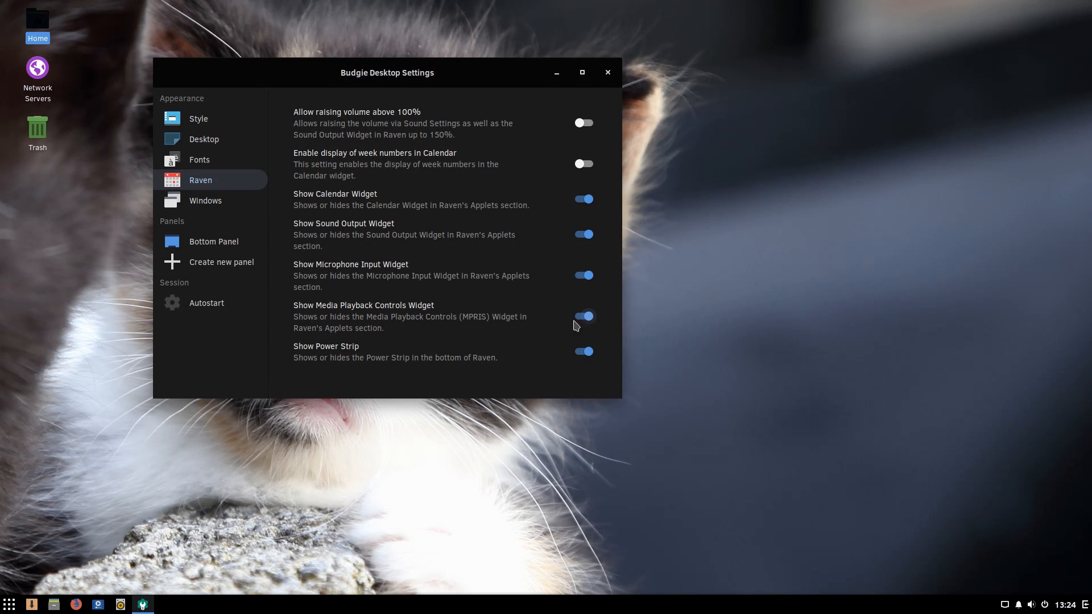
# - Launch Rhythmbox Music Player and open Raven to view its media playback controls
pyautogui.click(9, 605)
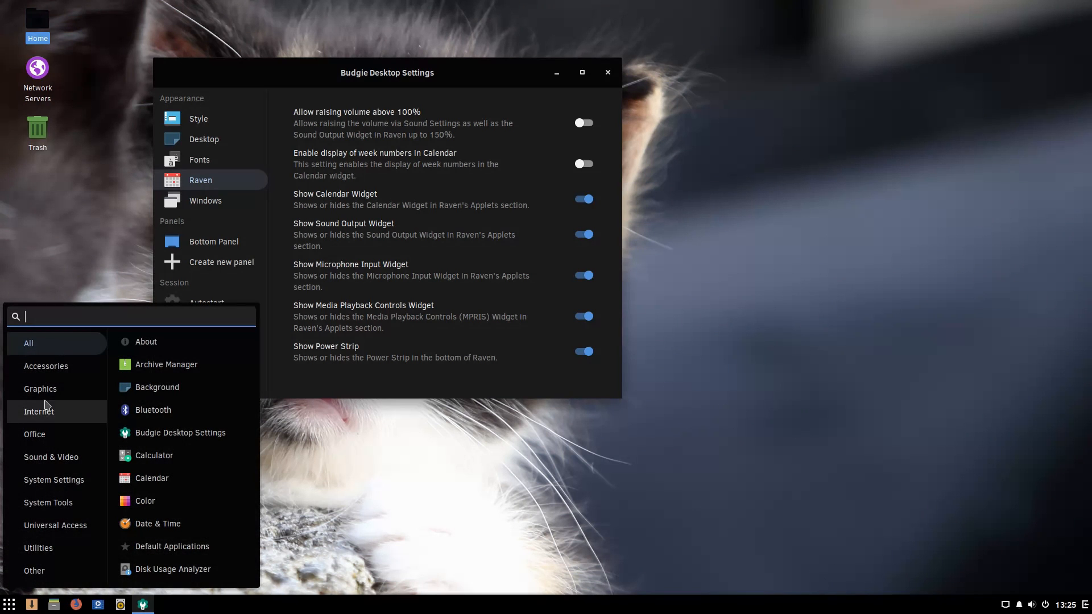
pyautogui.click(46, 457)
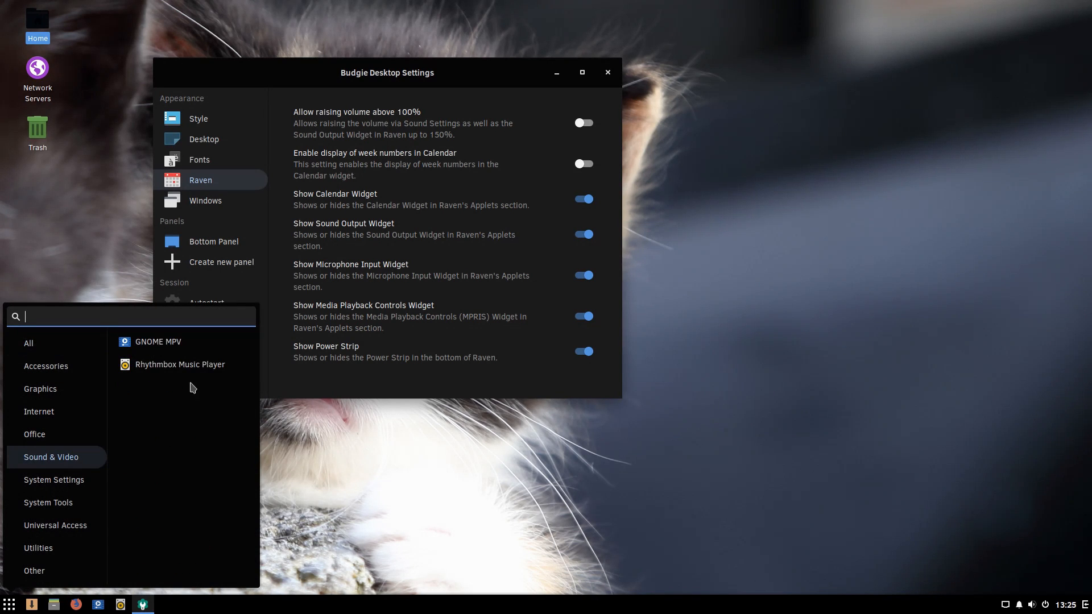
pyautogui.click(168, 364)
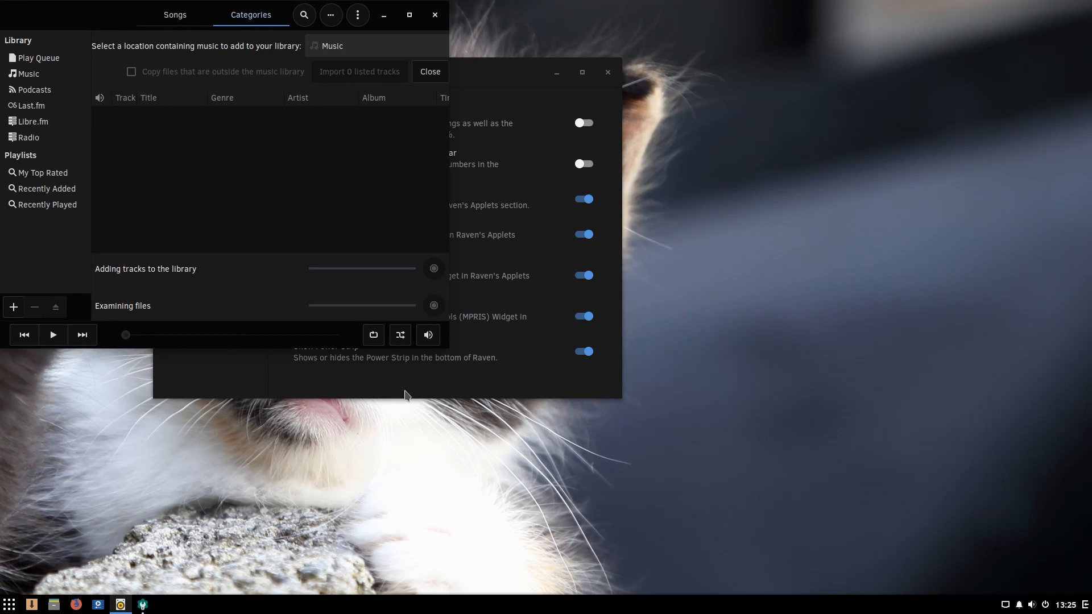
pyautogui.click(1085, 605)
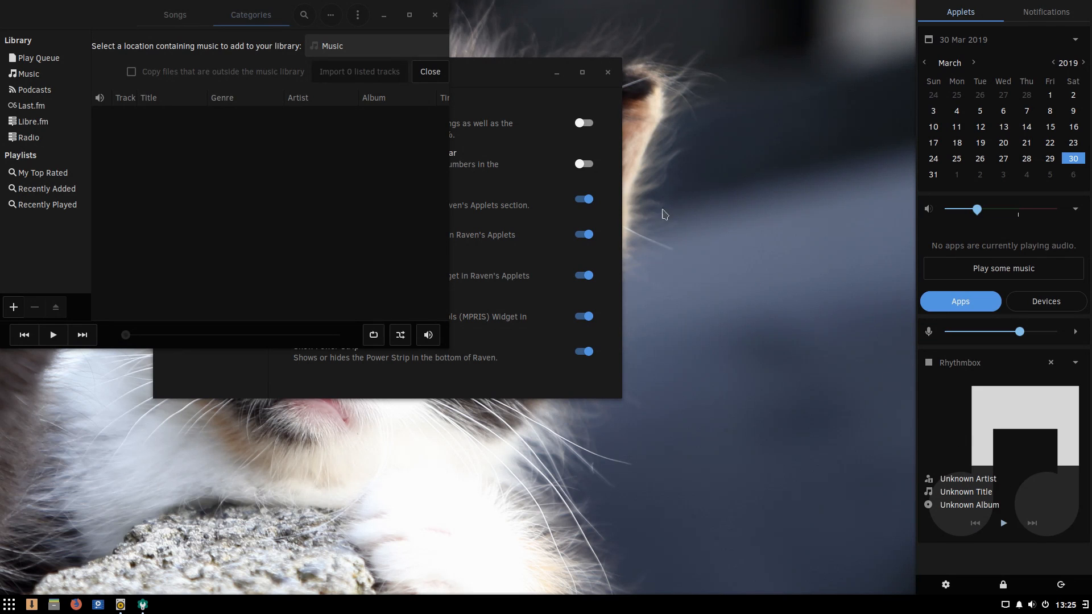
# - Hide the Media Playback Controls Widget, check the Raven sidebar without it, and turn the widget back on
pyautogui.click(492, 71)
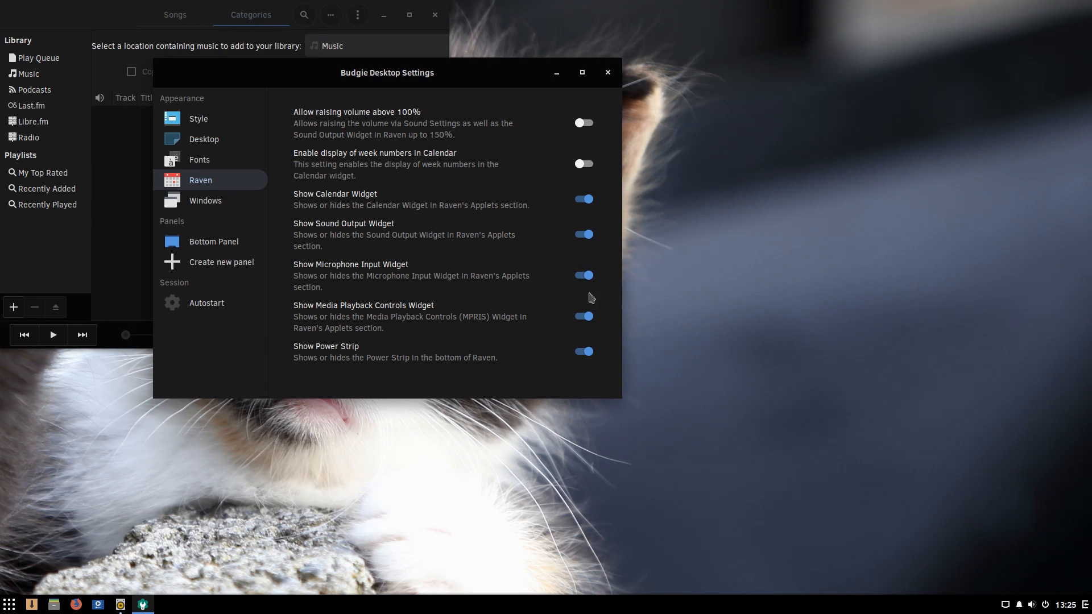
pyautogui.click(588, 317)
pyautogui.click(1086, 606)
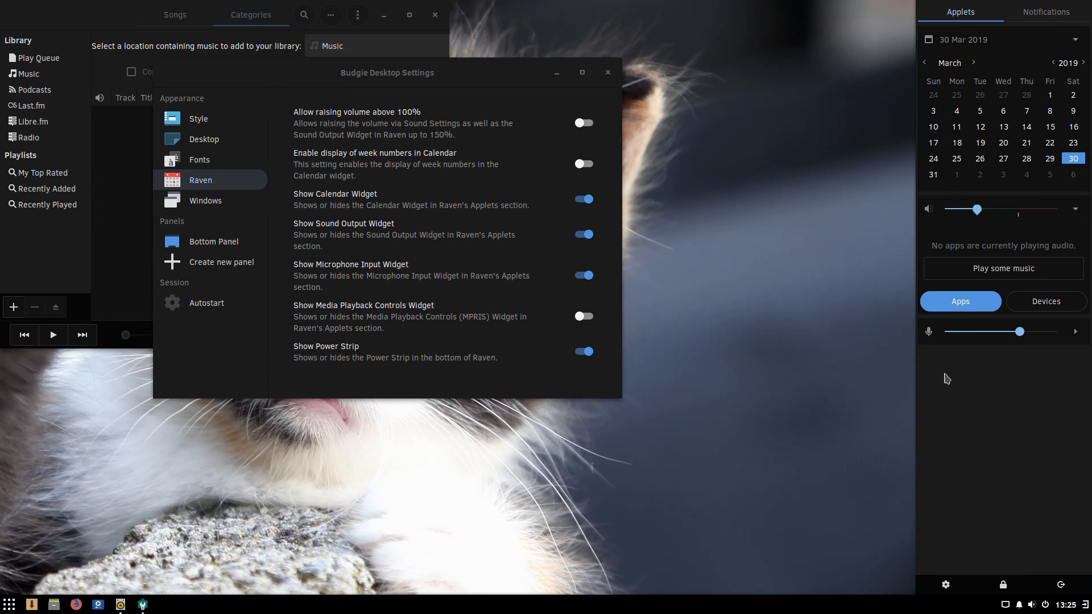
pyautogui.click(586, 316)
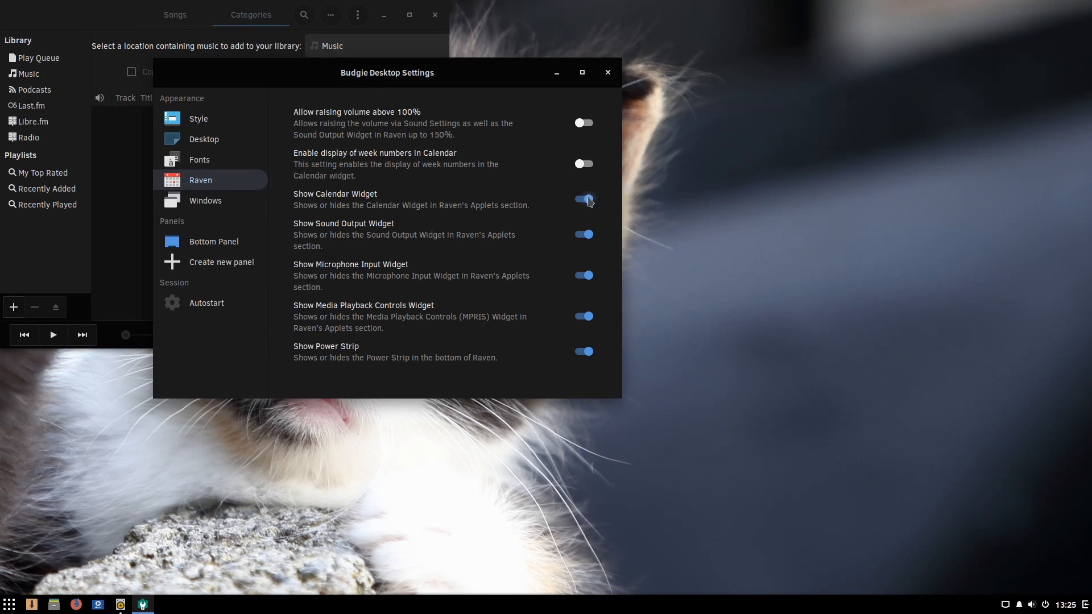
# - Move the settings window away from Rhythmbox and toggle raising volume above 100% on and back off
pyautogui.moveTo(430, 62); pyautogui.dragTo(697, 111)
pyautogui.click(833, 165)
pyautogui.click(833, 168)
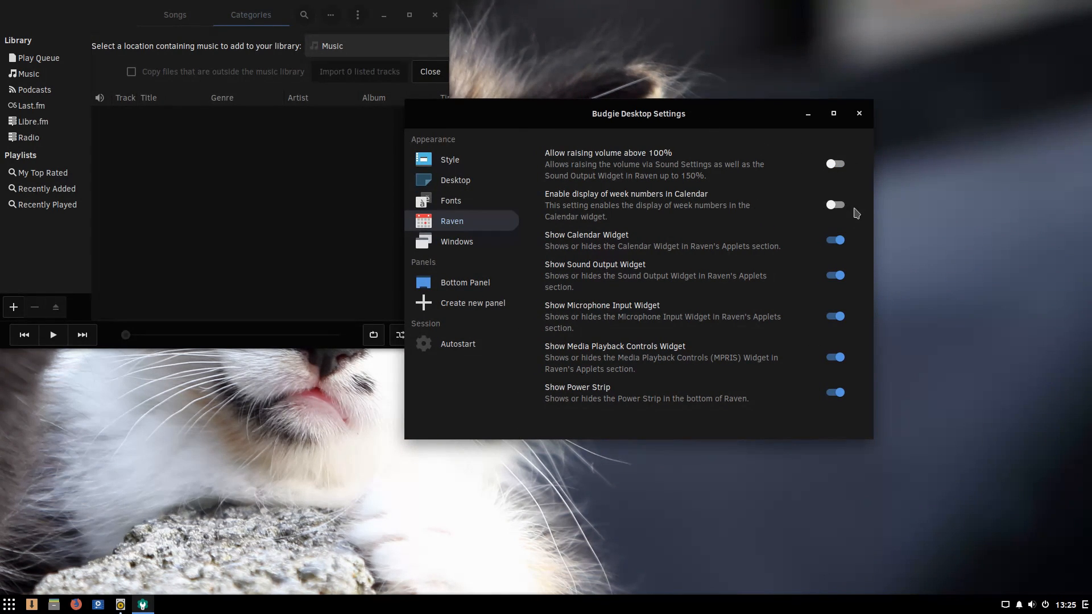
# - Show the Windows settings, toggling modal dialog attachment off and back on, and close Rhythmbox
pyautogui.click(473, 242)
pyautogui.moveTo(713, 117); pyautogui.dragTo(821, 145)
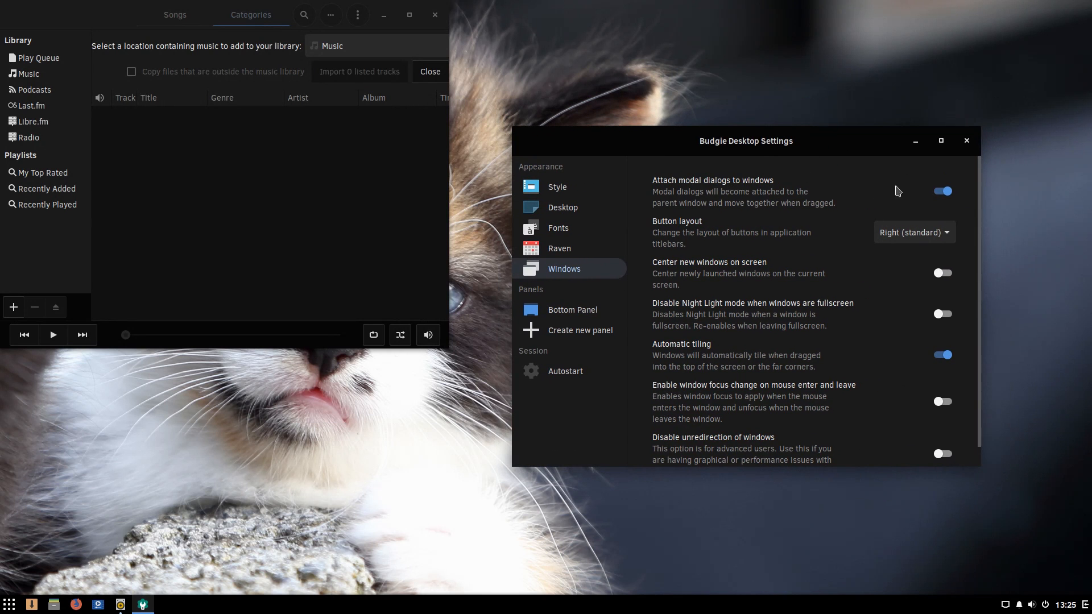
pyautogui.click(943, 192)
pyautogui.click(943, 192)
pyautogui.click(435, 14)
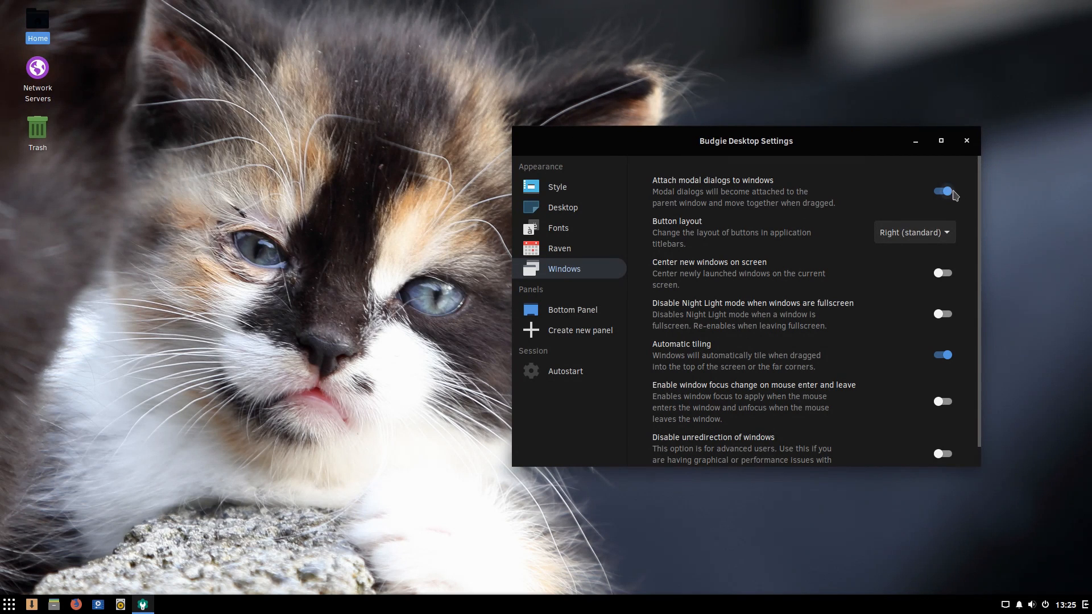
# - Try the Left titlebar button layout and return it to Right (standard)
pyautogui.moveTo(826, 142); pyautogui.dragTo(720, 145)
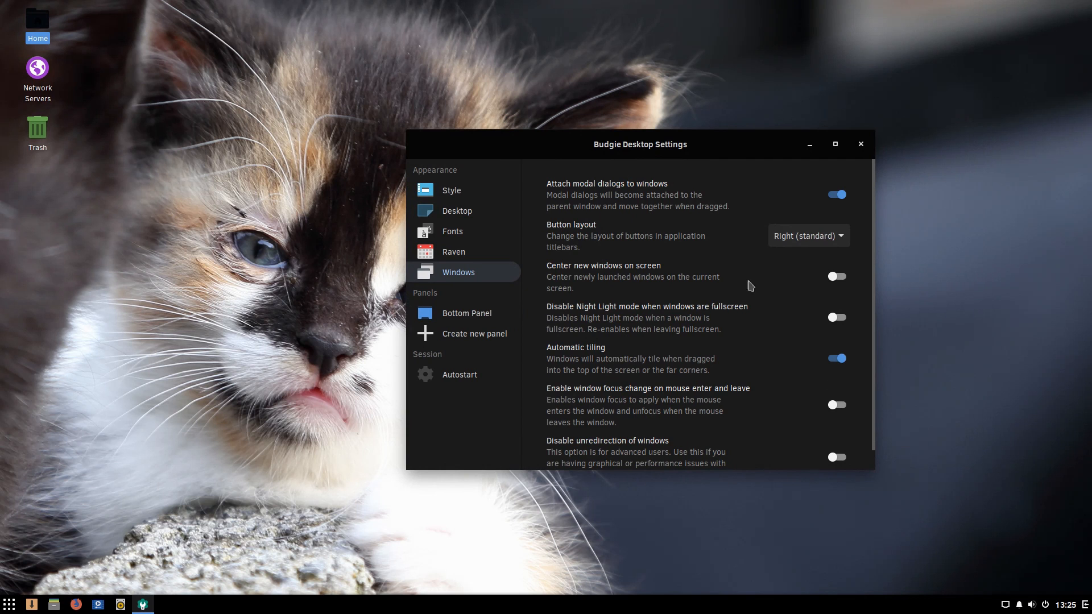
pyautogui.click(839, 245)
pyautogui.click(837, 259)
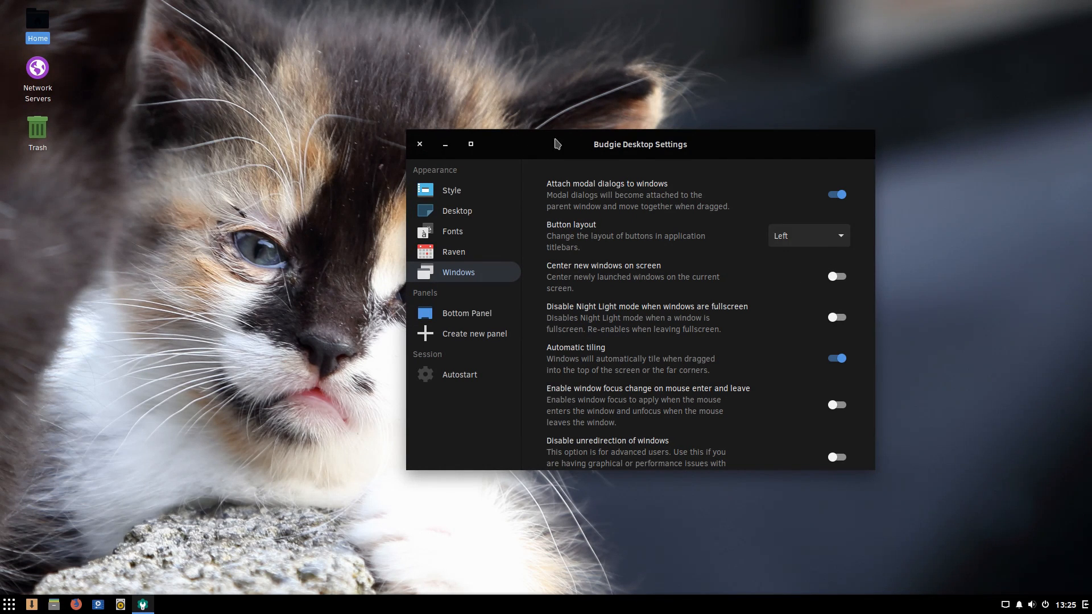
pyautogui.click(842, 237)
pyautogui.click(825, 212)
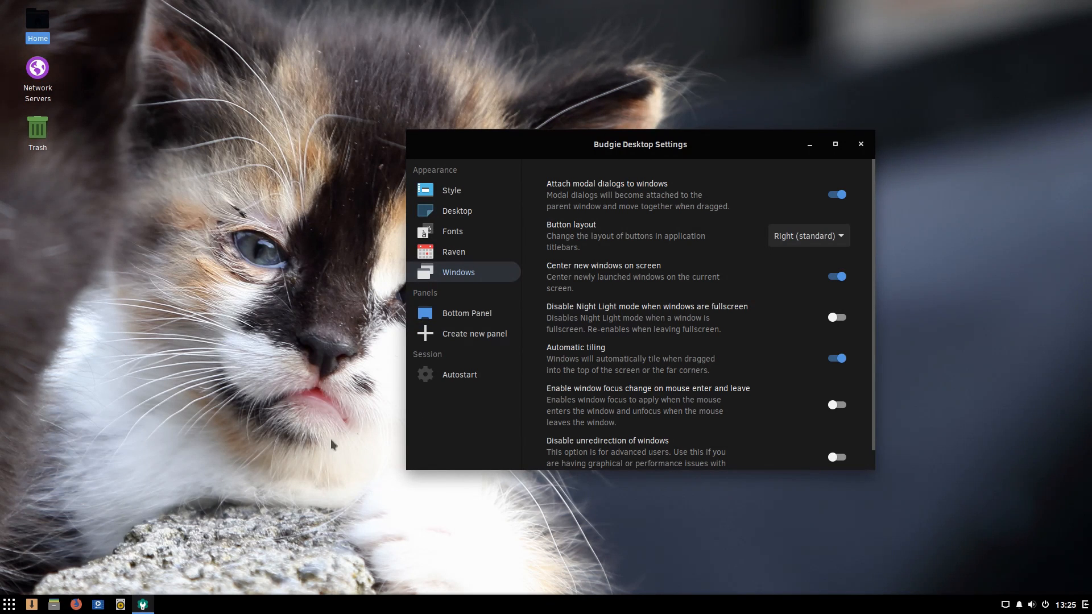
# - Enable centering of new windows on screen and test it by opening and closing a Files window
pyautogui.click(56, 600)
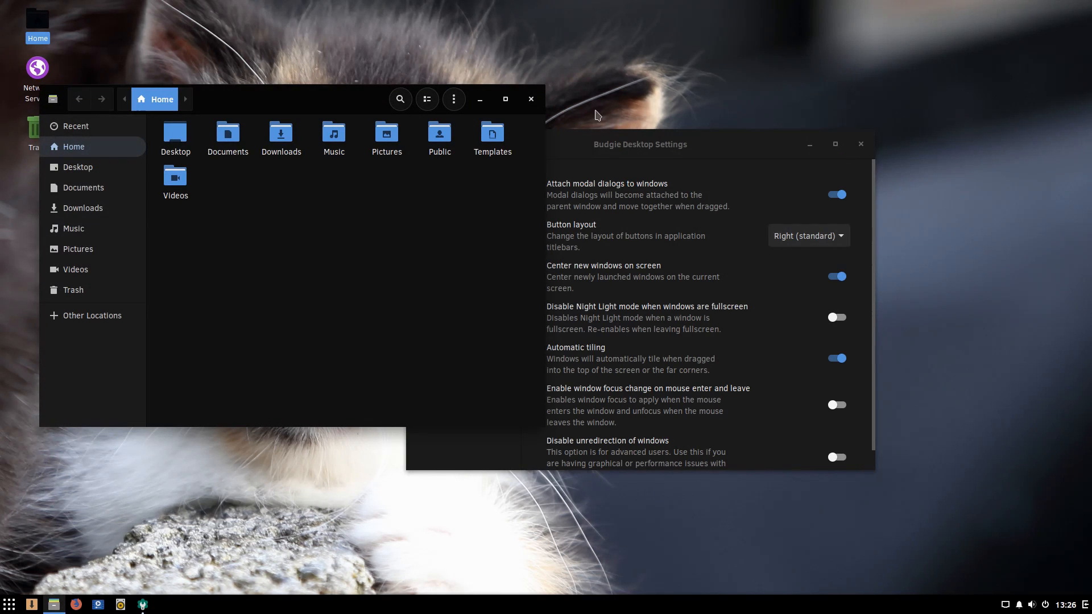
pyautogui.moveTo(683, 146); pyautogui.dragTo(783, 137)
pyautogui.click(531, 99)
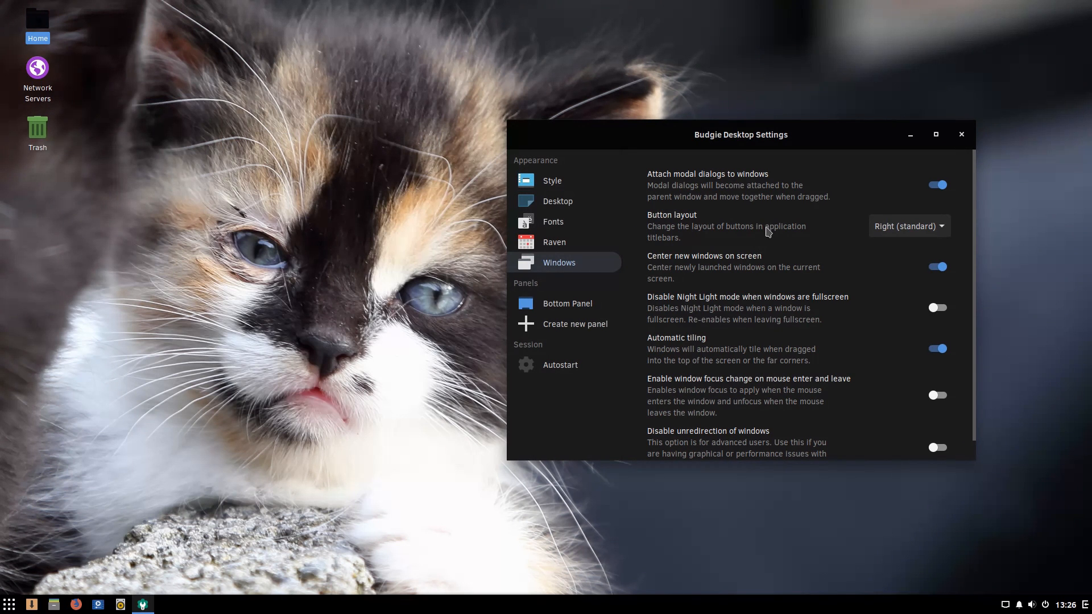
pyautogui.moveTo(803, 134); pyautogui.dragTo(705, 129)
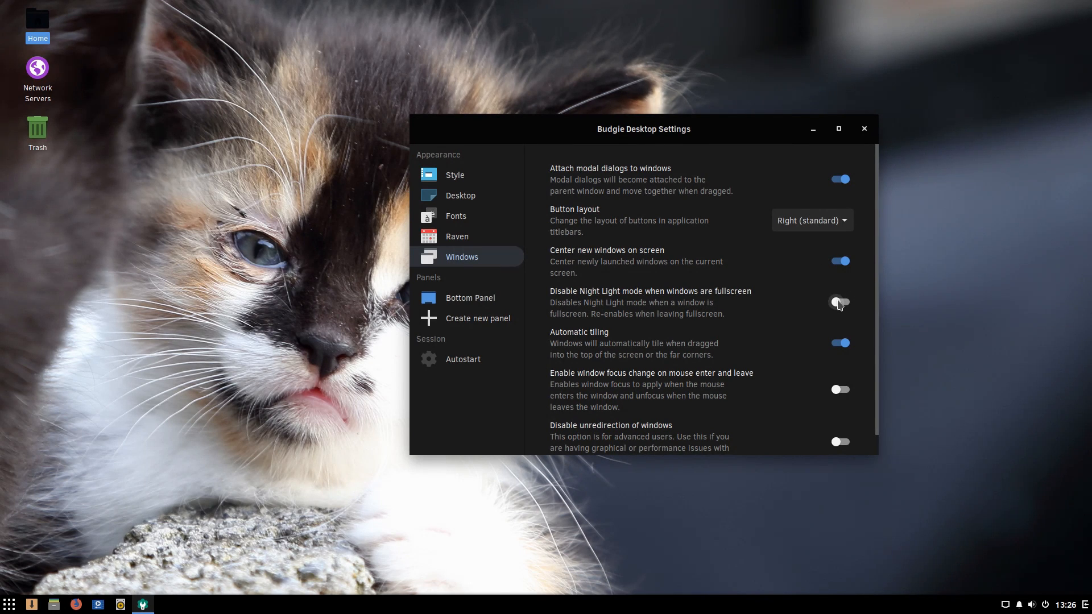
pyautogui.scroll(-1, 830, 369)
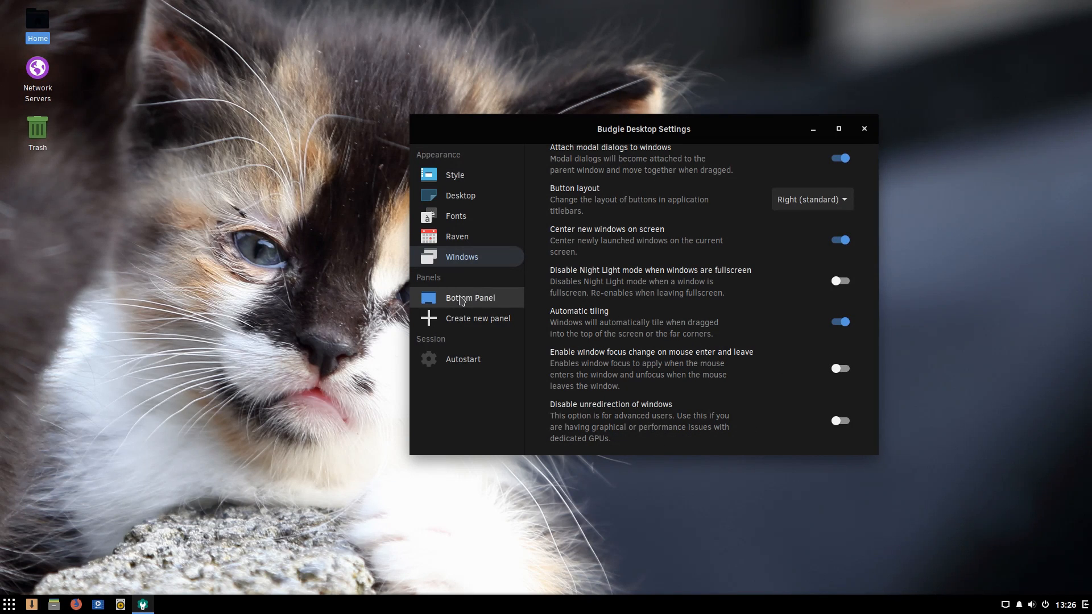
# - Show the Autostart settings, browse the applications that can be added, and cancel without adding one
pyautogui.click(441, 358)
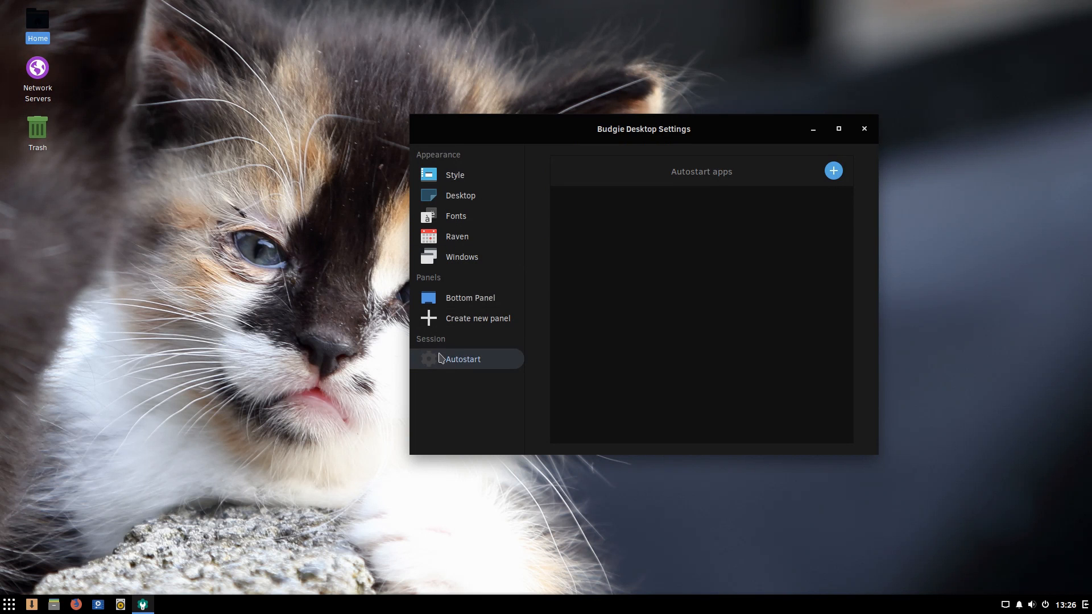
pyautogui.click(834, 170)
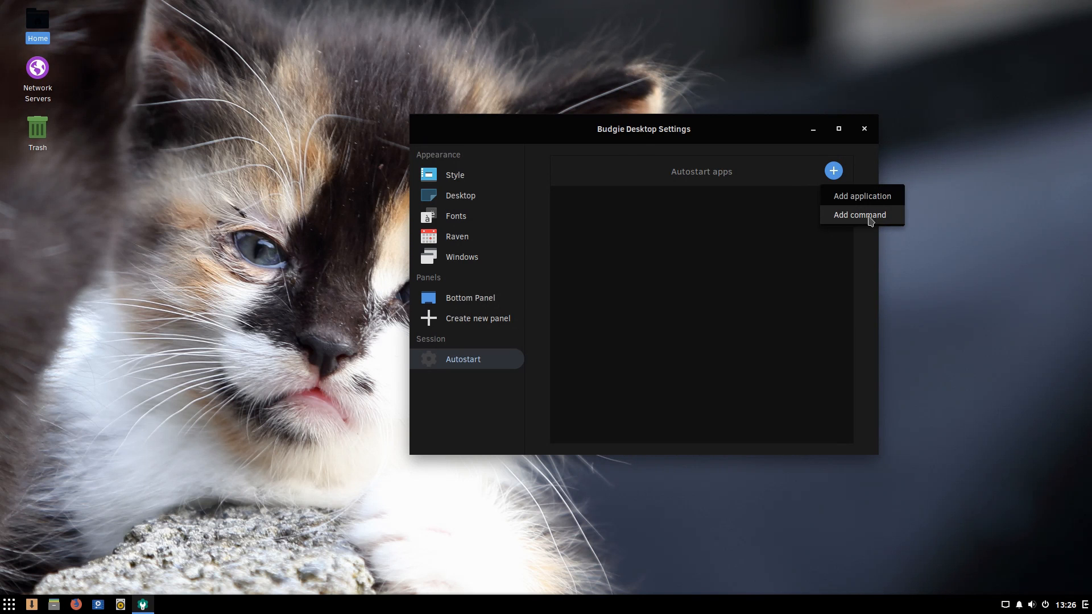
pyautogui.click(861, 196)
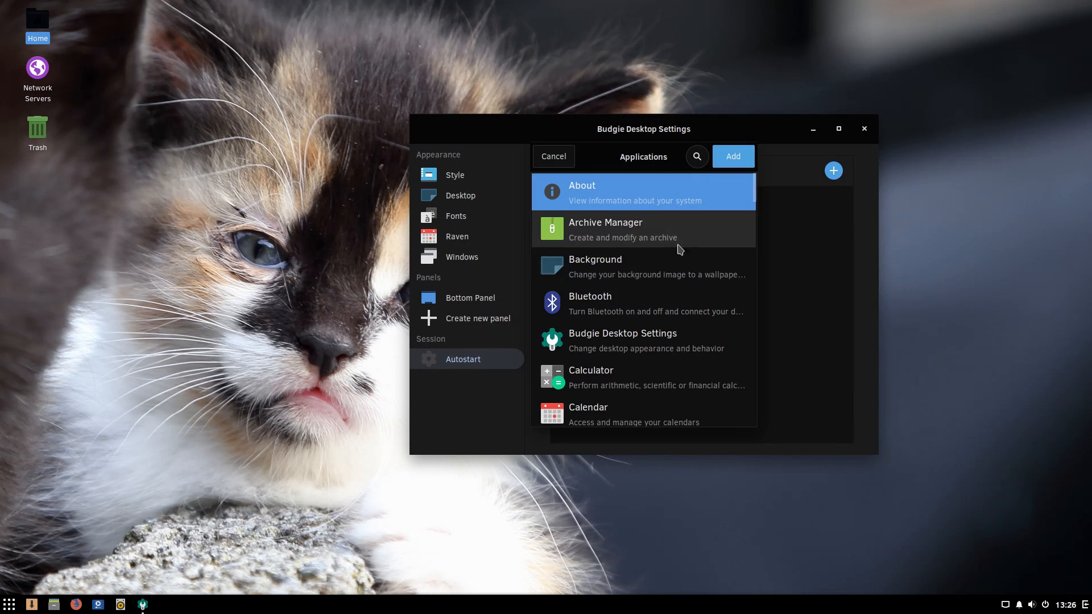
pyautogui.scroll(-10, 676, 261)
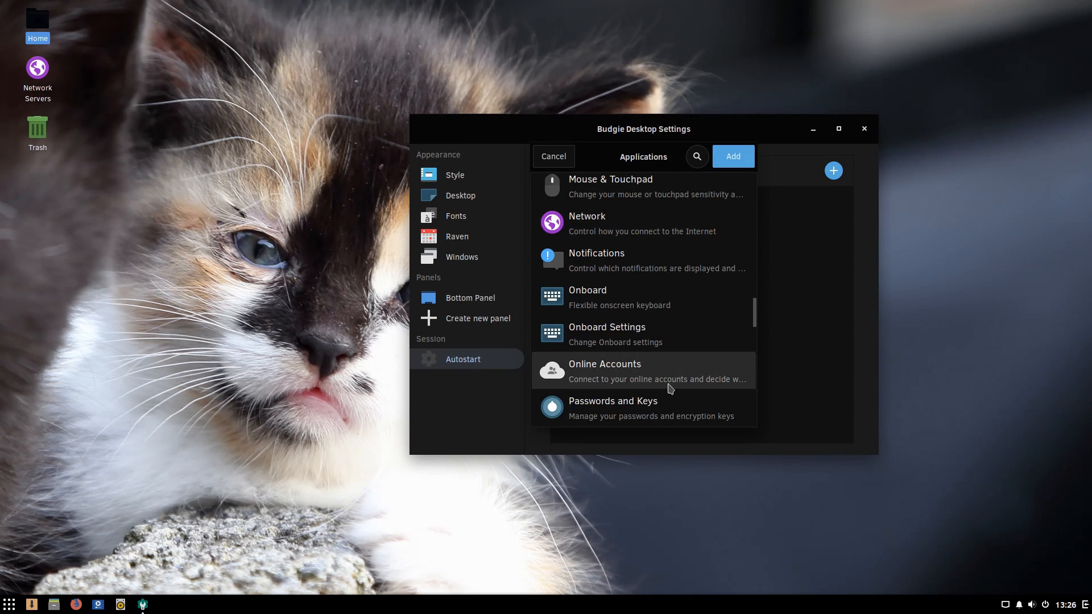
pyautogui.scroll(10, 654, 353)
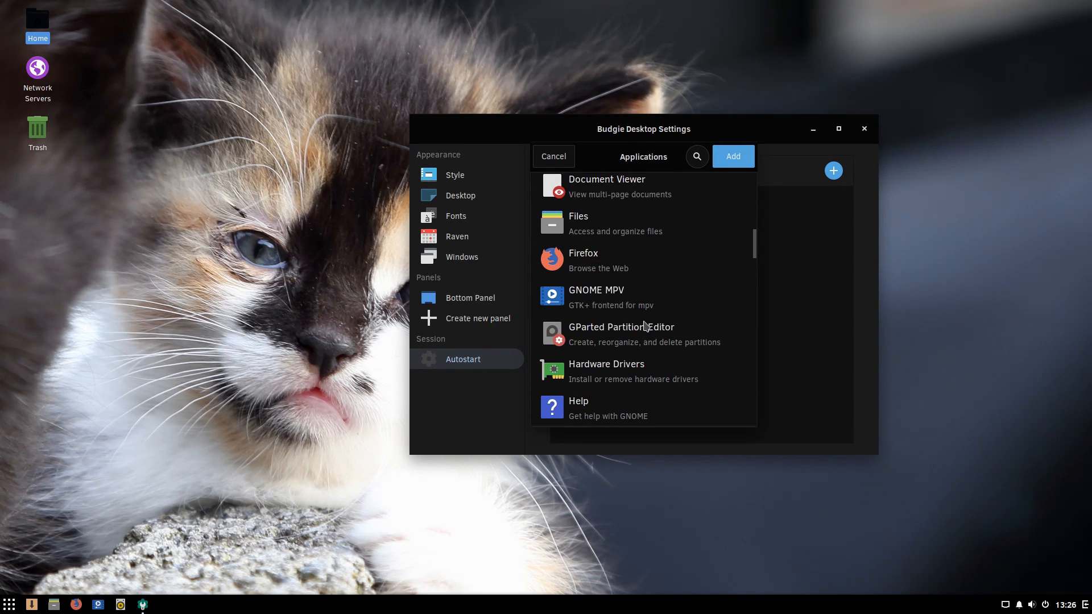
pyautogui.click(555, 156)
# - Show the form for adding a custom autostart command and cancel it
pyautogui.click(830, 171)
pyautogui.click(846, 217)
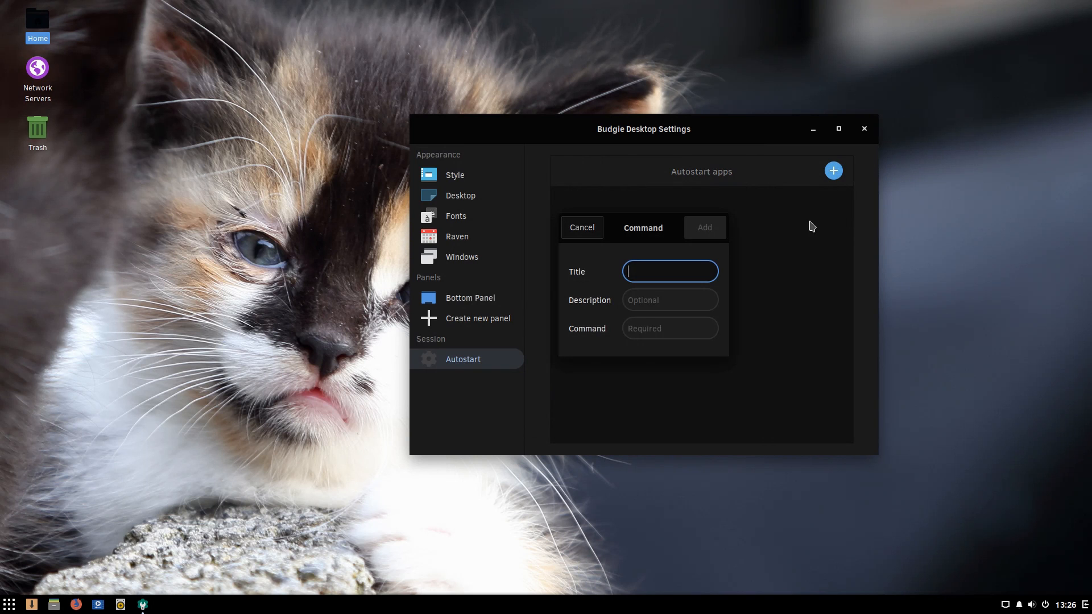
pyautogui.click(575, 231)
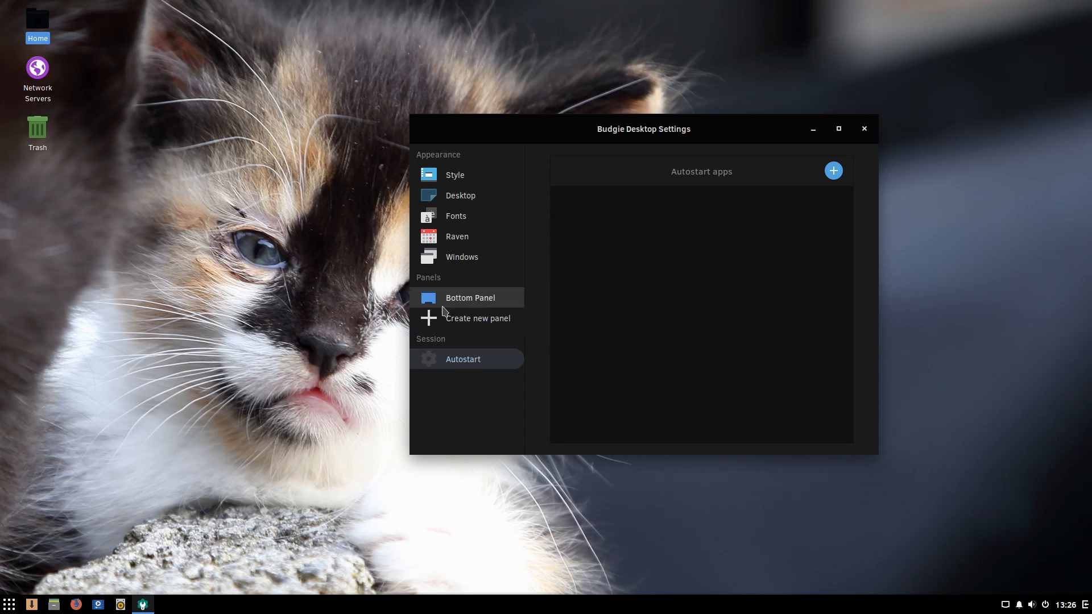
# - Open the bottom panel's settings and try the Top and Left positions before returning it to Bottom
pyautogui.click(461, 302)
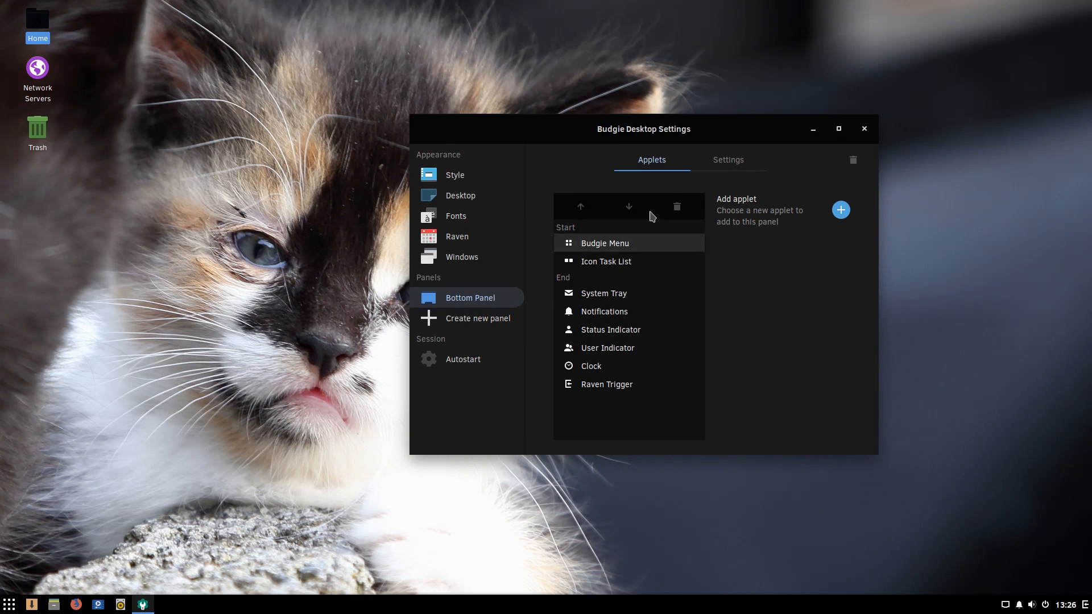
pyautogui.click(757, 161)
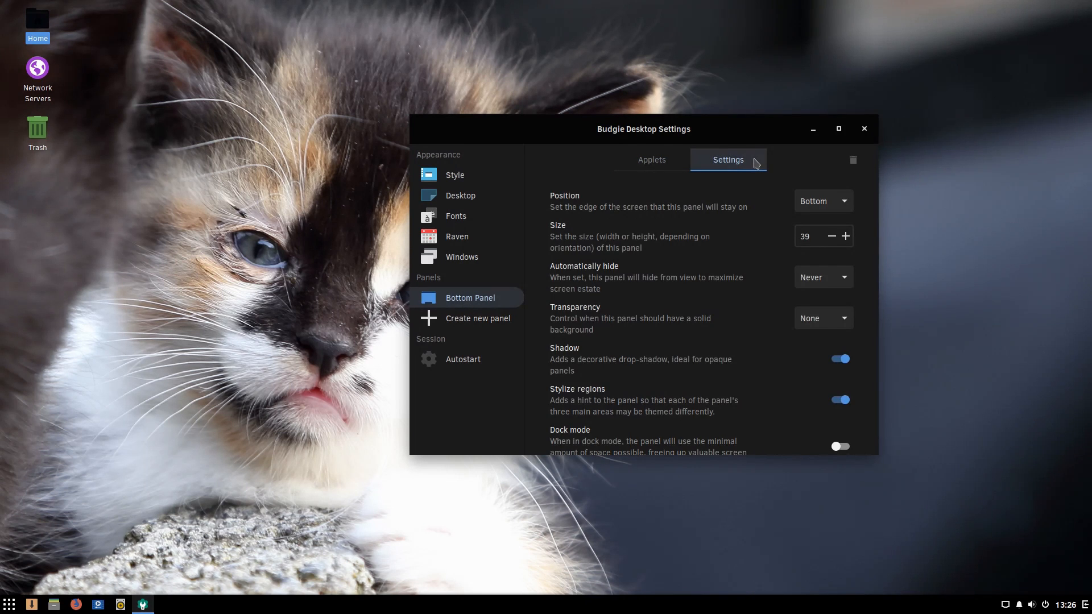
pyautogui.click(838, 202)
pyautogui.click(818, 180)
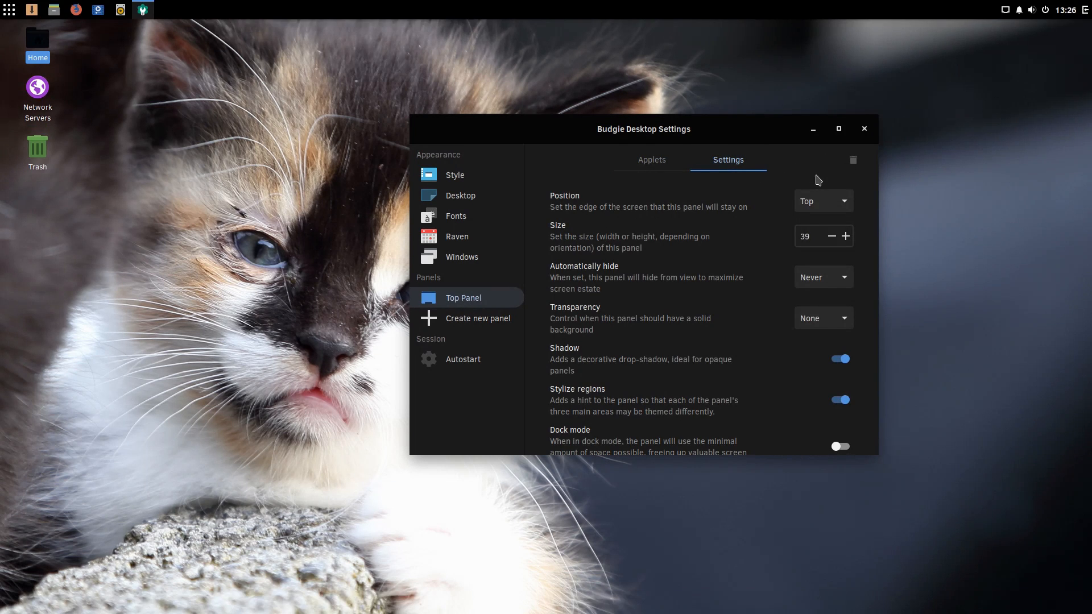
pyautogui.click(831, 201)
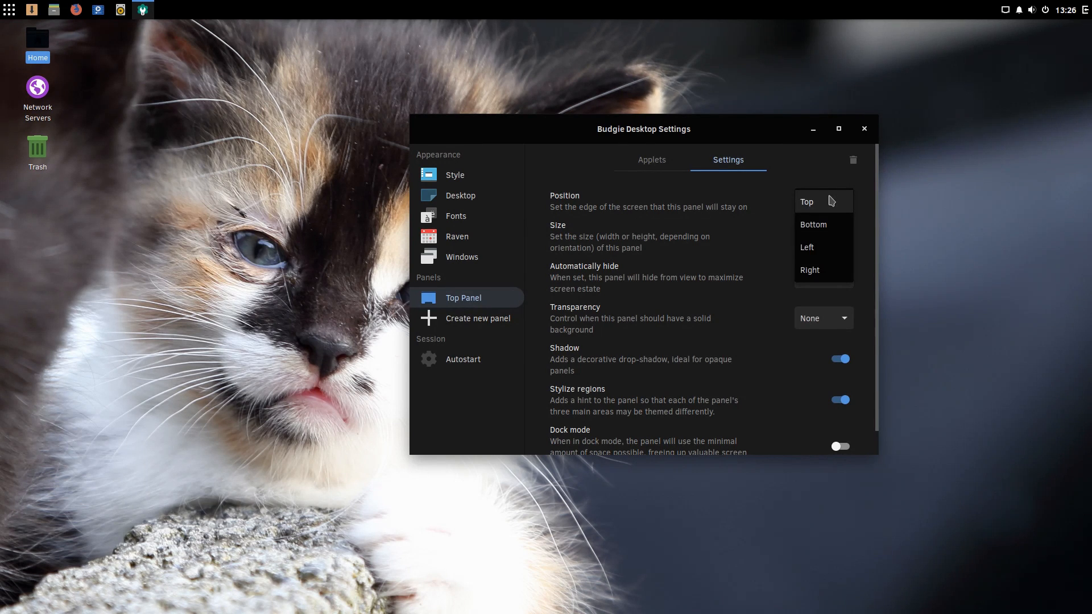
pyautogui.click(830, 245)
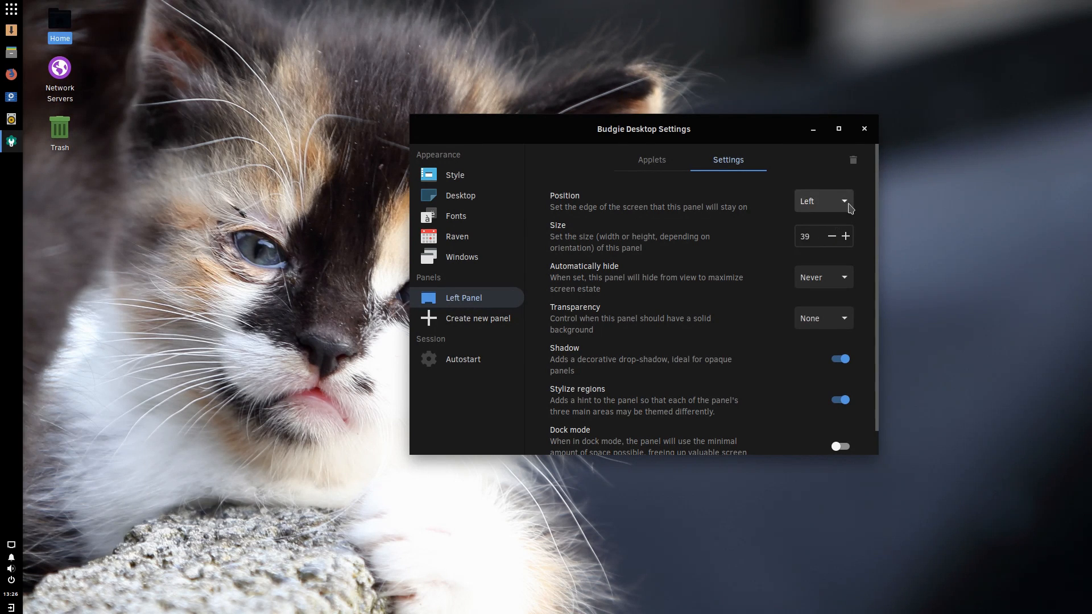
pyautogui.click(841, 205)
pyautogui.click(818, 179)
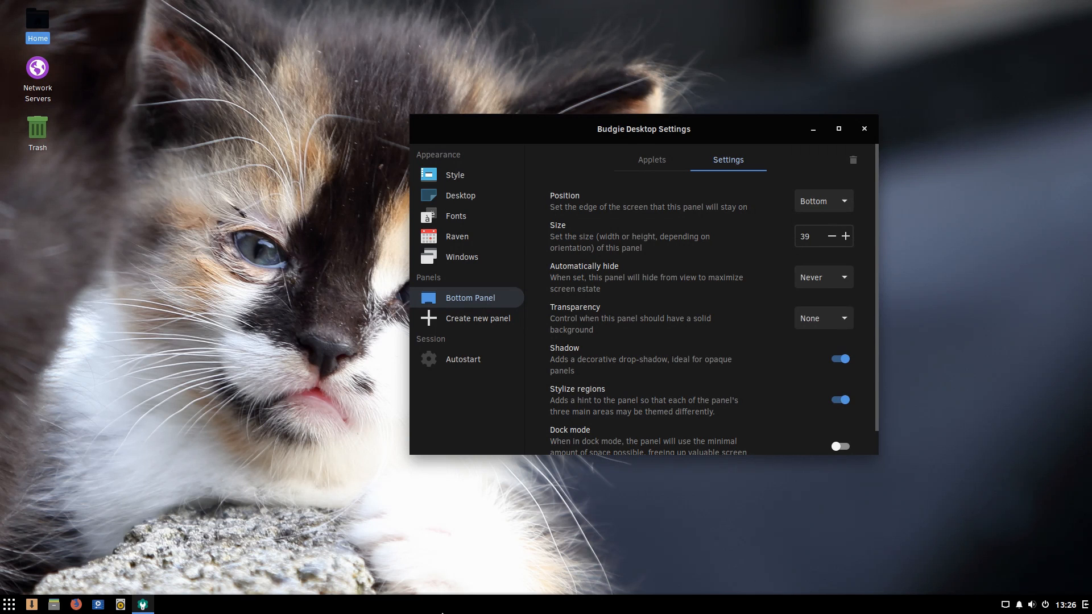
# - Try different bottom panel sizes by stepping the size down, up, and back down again
pyautogui.click(831, 236)
pyautogui.click(832, 236)
pyautogui.click(832, 236)
pyautogui.click(832, 236)
pyautogui.click(831, 236)
pyautogui.click(832, 236)
pyautogui.click(846, 236)
pyautogui.click(846, 236)
pyautogui.click(845, 235)
pyautogui.click(845, 236)
pyautogui.click(845, 236)
pyautogui.click(846, 236)
pyautogui.click(845, 236)
pyautogui.click(846, 236)
pyautogui.click(846, 236)
pyautogui.click(846, 236)
pyautogui.click(845, 236)
pyautogui.click(845, 236)
pyautogui.click(845, 236)
pyautogui.click(832, 236)
pyautogui.click(832, 236)
pyautogui.click(832, 236)
pyautogui.click(832, 236)
pyautogui.click(832, 236)
pyautogui.click(832, 236)
pyautogui.click(832, 236)
# - Try the Automatic and Intelligent hiding modes for the bottom panel before returning automatic hiding to Never
pyautogui.click(848, 284)
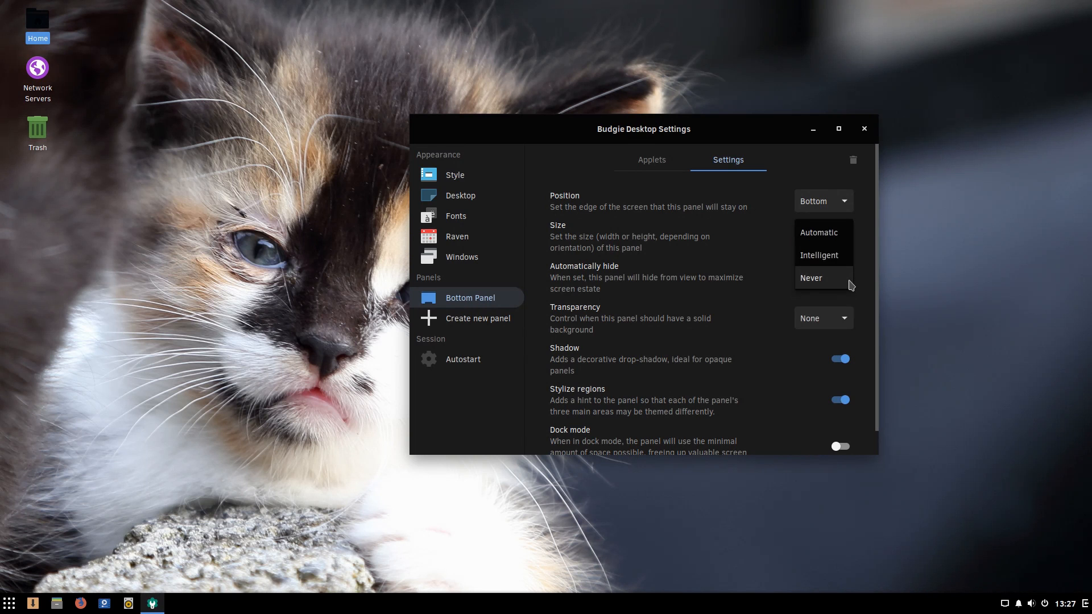
pyautogui.click(842, 234)
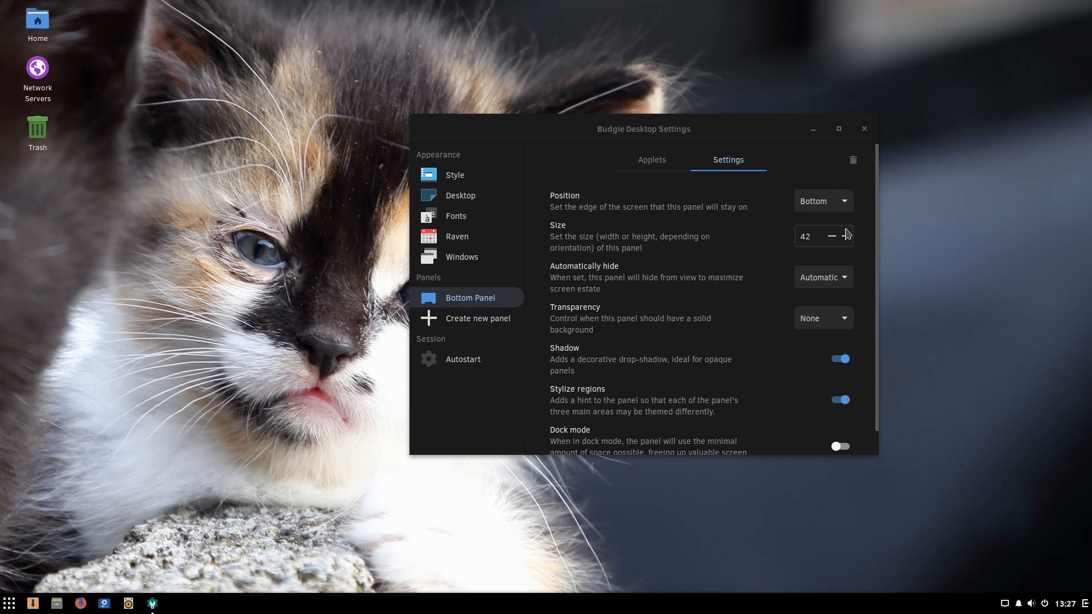
pyautogui.click(850, 278)
pyautogui.click(844, 300)
pyautogui.moveTo(715, 132); pyautogui.dragTo(735, 121)
pyautogui.click(858, 289)
pyautogui.click(840, 310)
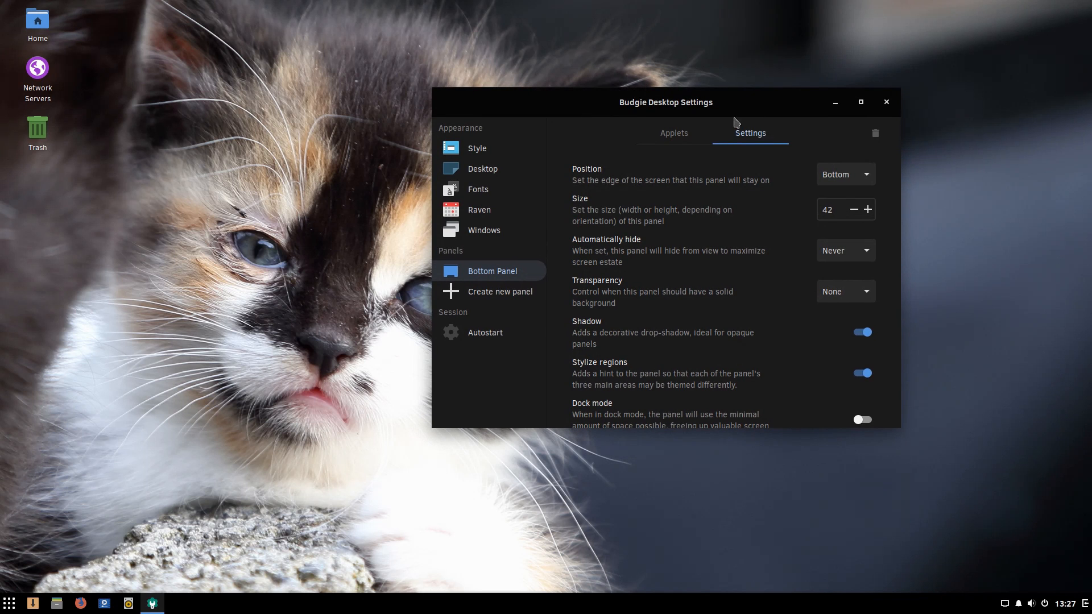
# - Try the Always and Dynamic transparency modes for the bottom panel before returning its transparency to None
pyautogui.click(866, 294)
pyautogui.click(856, 249)
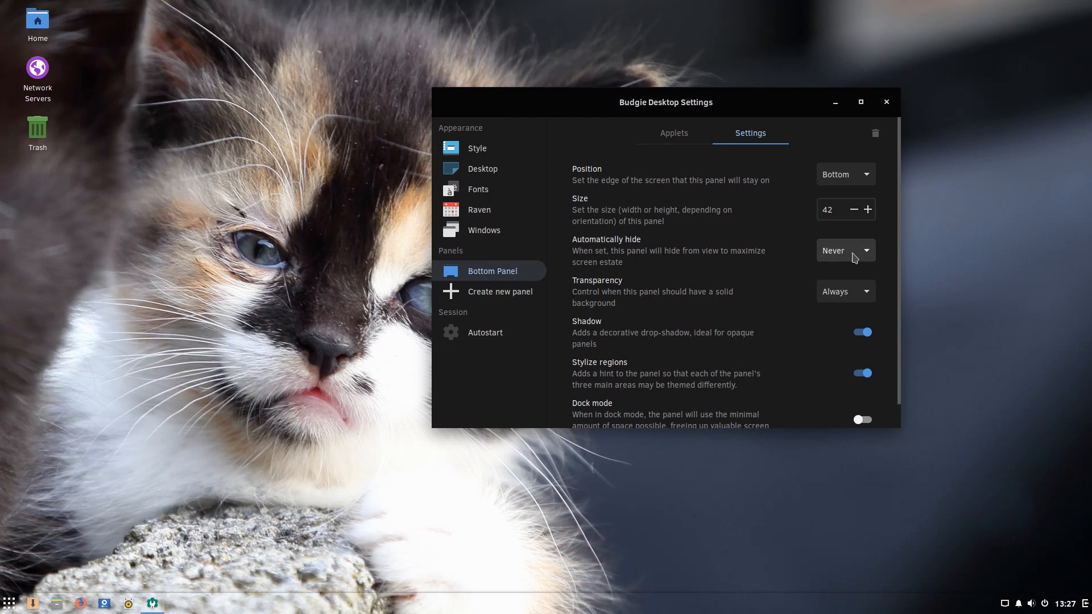
pyautogui.click(868, 291)
pyautogui.click(858, 315)
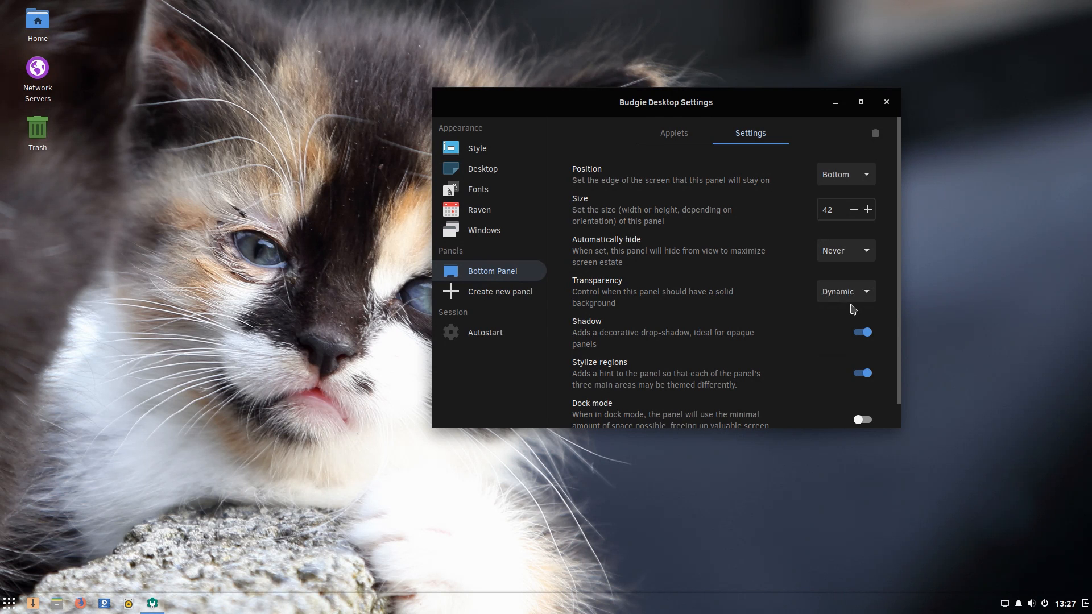
pyautogui.moveTo(753, 111); pyautogui.dragTo(764, 51)
pyautogui.click(876, 232)
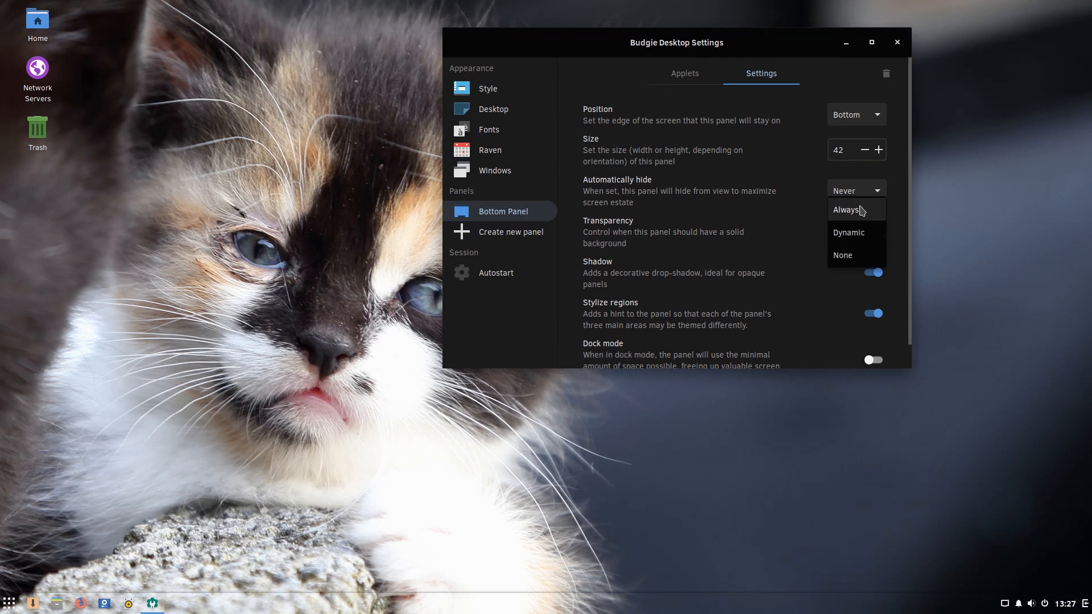
pyautogui.click(847, 255)
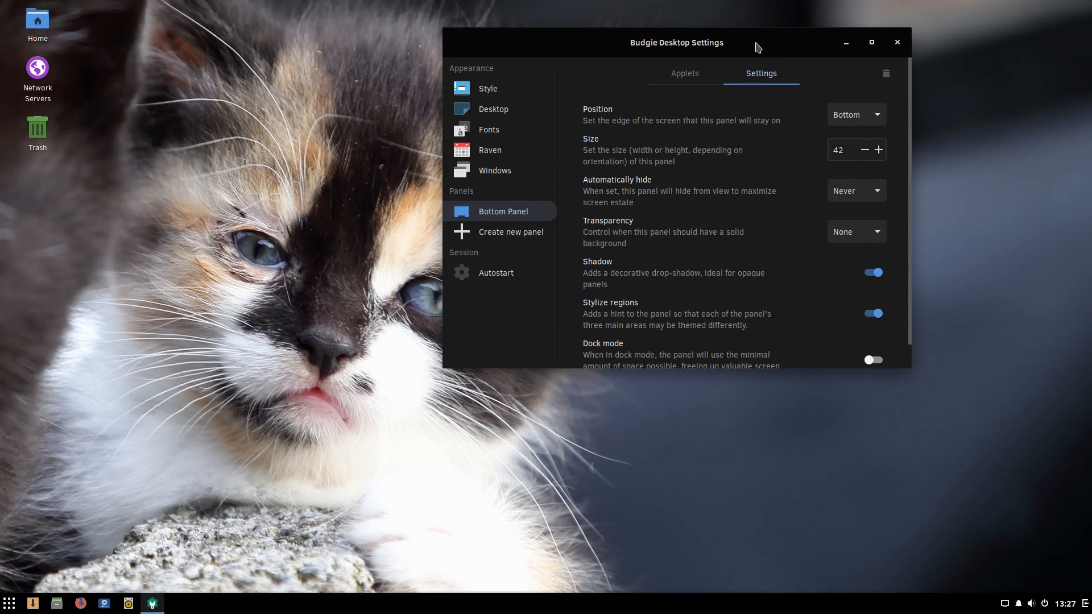
# - Turn on the bottom panel's dock mode to demonstrate it and turn it off again
pyautogui.moveTo(758, 47); pyautogui.dragTo(760, 70)
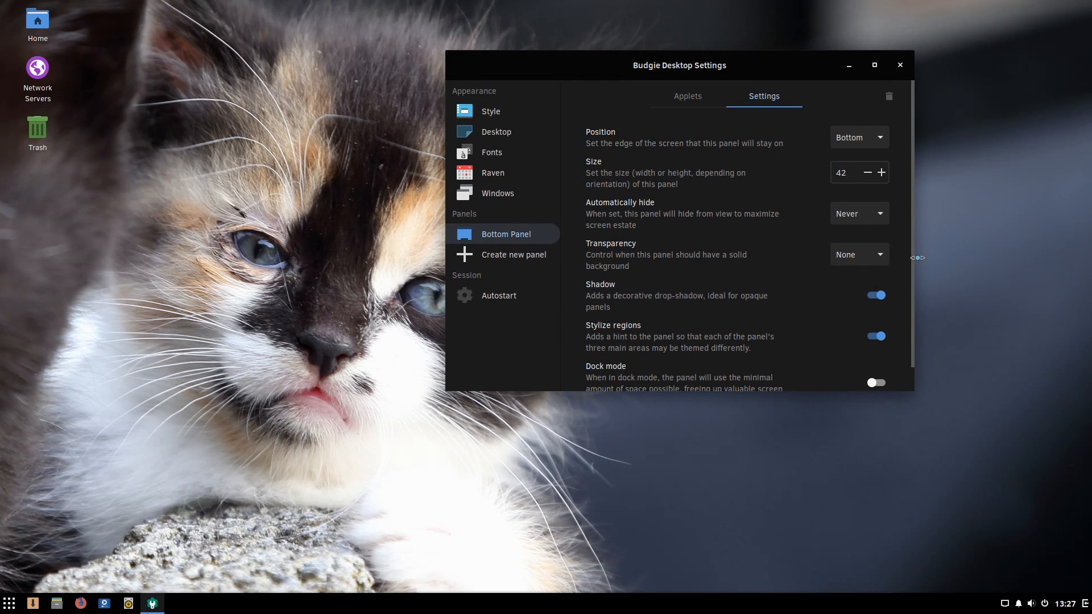
pyautogui.scroll(-2, 904, 292)
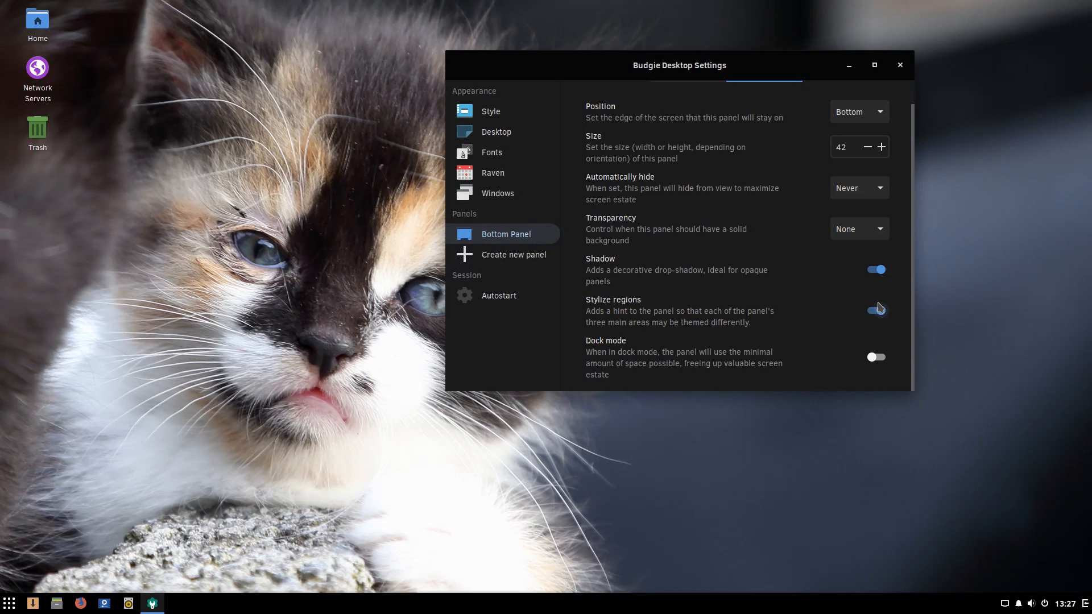
pyautogui.click(878, 357)
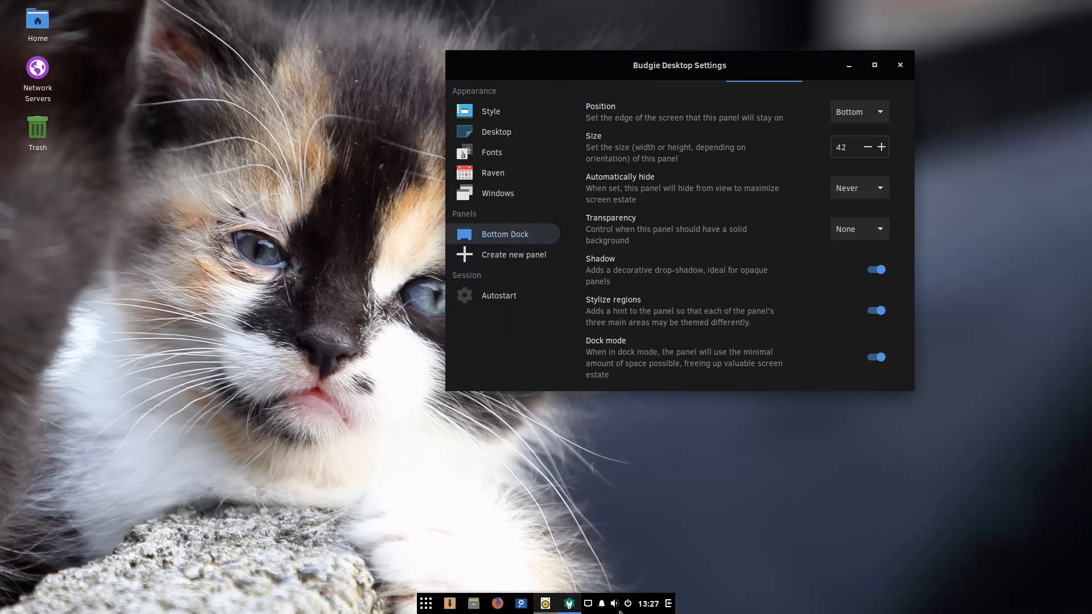
pyautogui.click(880, 358)
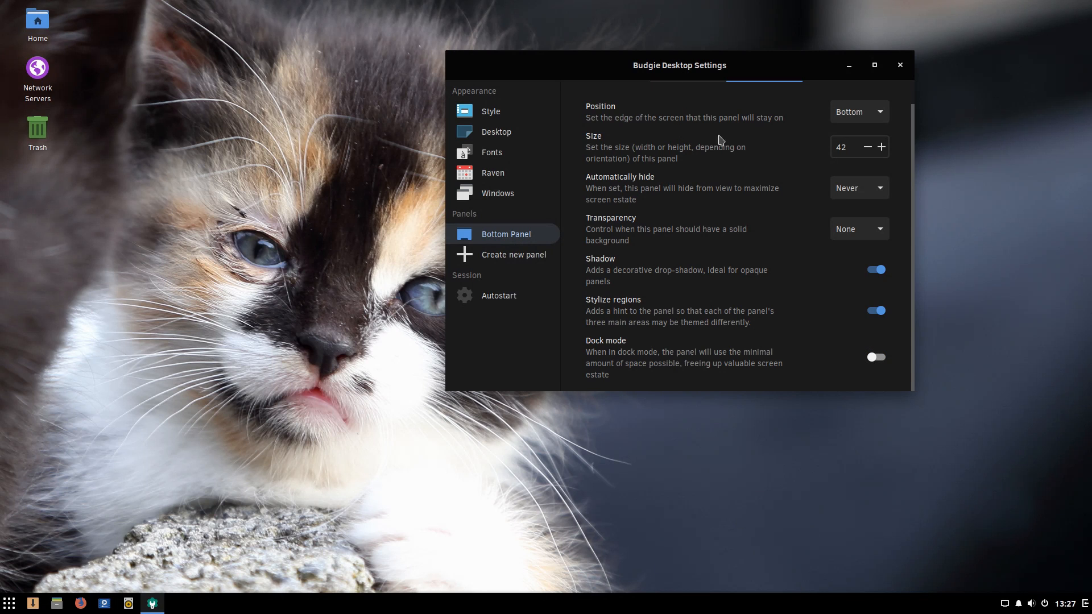
pyautogui.scroll(2, 830, 113)
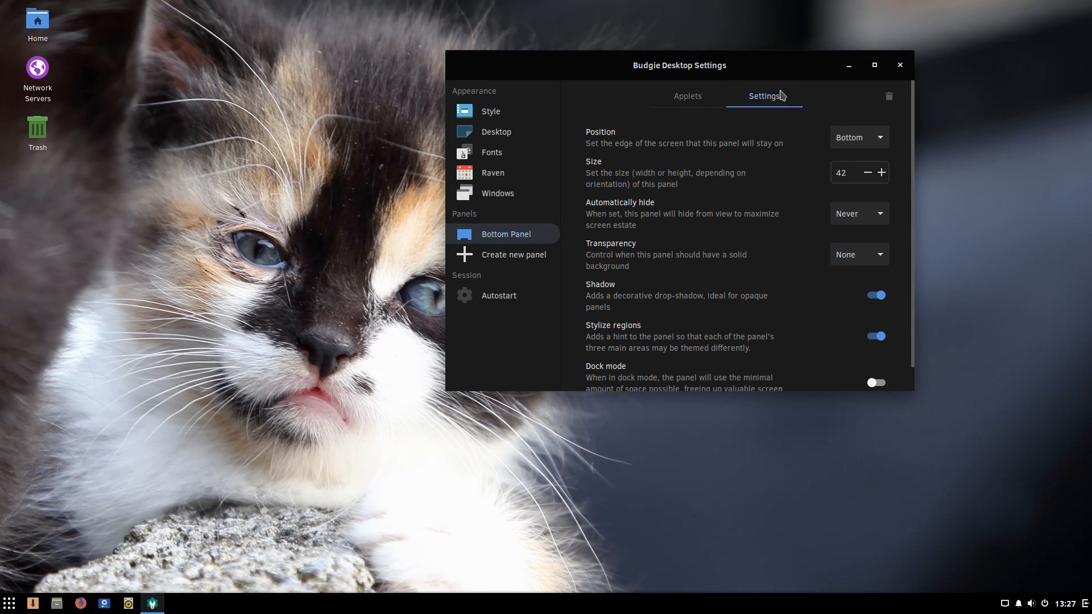
# - Show the bottom panel's list of applets, and open and close the Raven sidebar to view its session controls
pyautogui.click(686, 95)
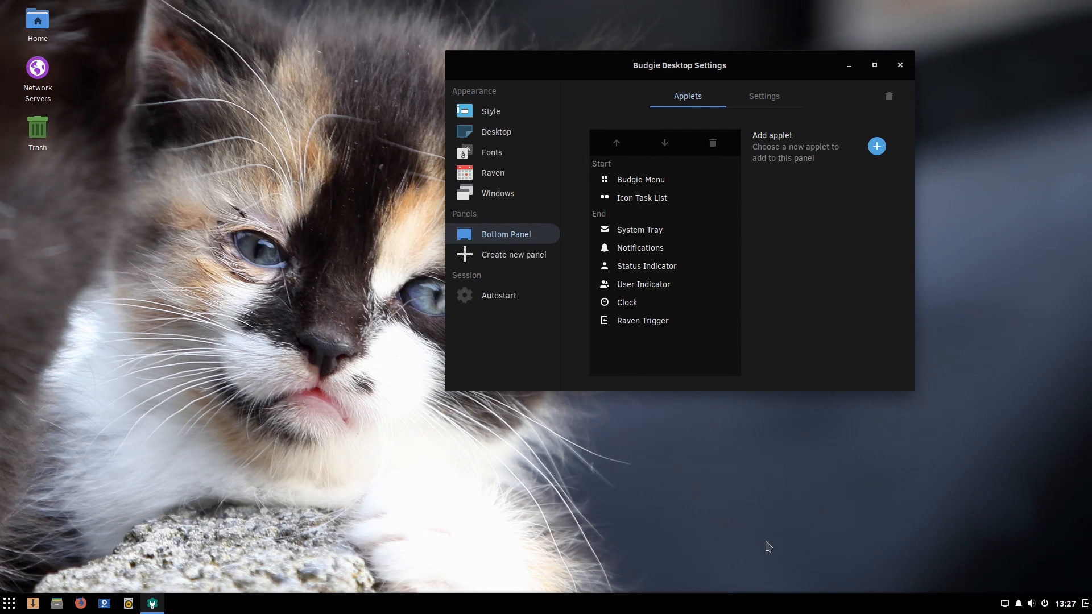
pyautogui.click(1083, 604)
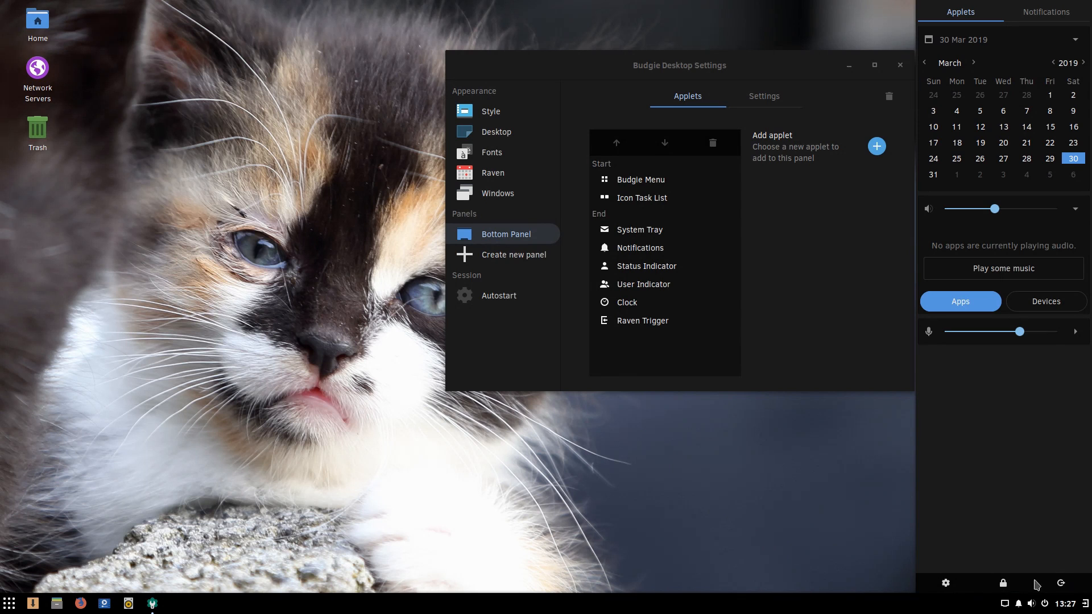
pyautogui.click(1084, 604)
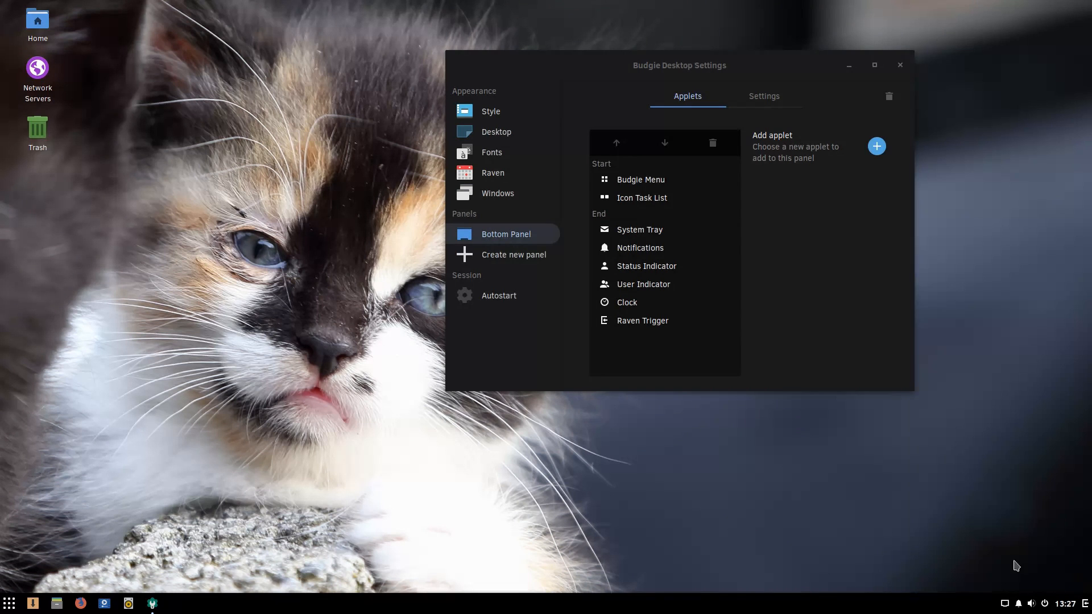
# - Remove the User Indicator applet from the bottom panel and check the session controls in the Raven sidebar
pyautogui.click(647, 292)
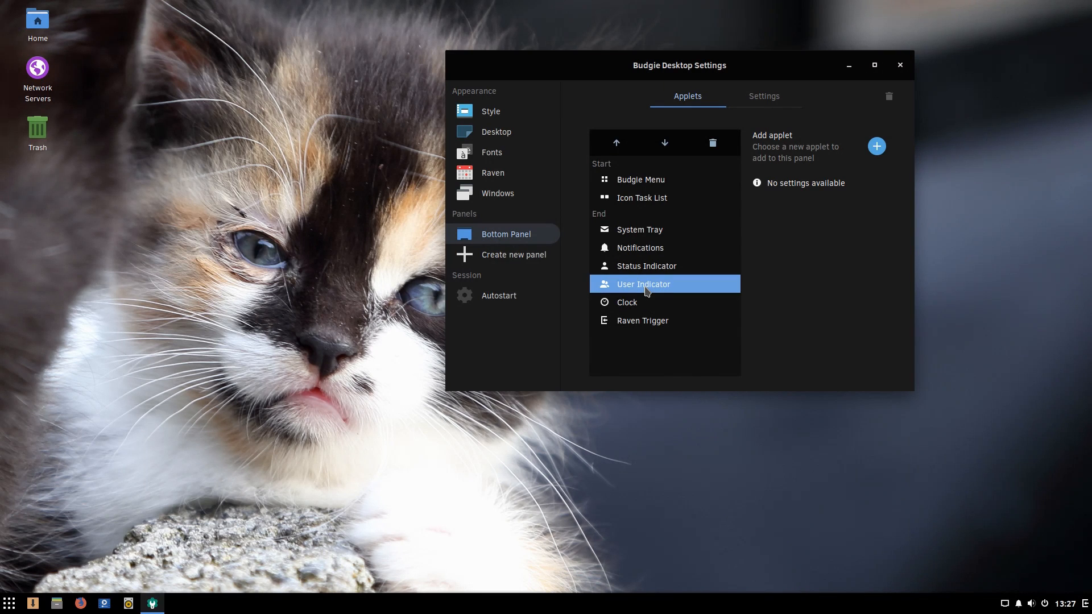
pyautogui.click(713, 145)
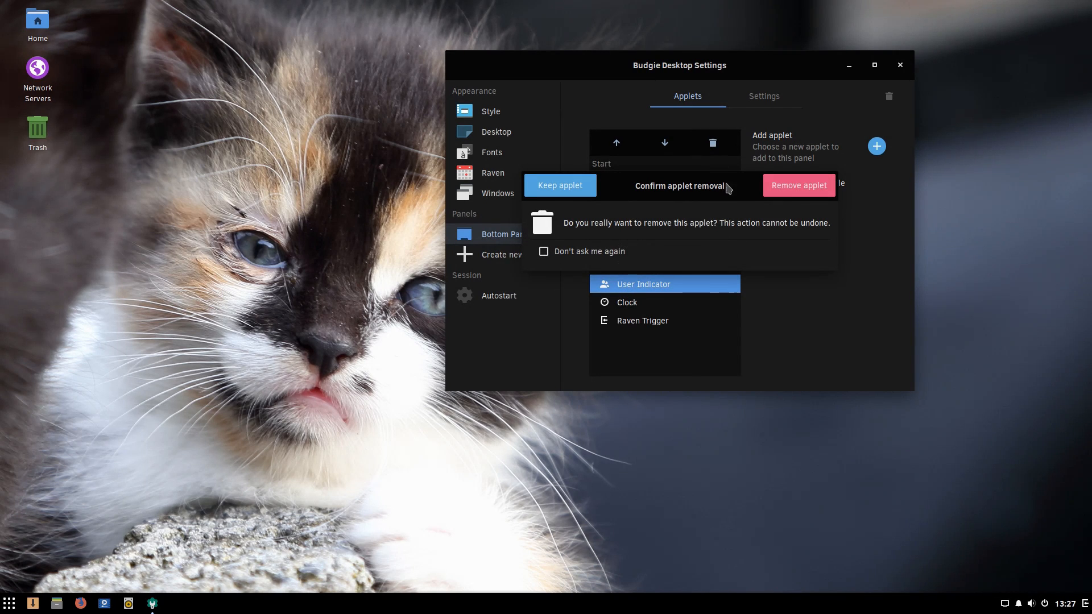
pyautogui.click(806, 183)
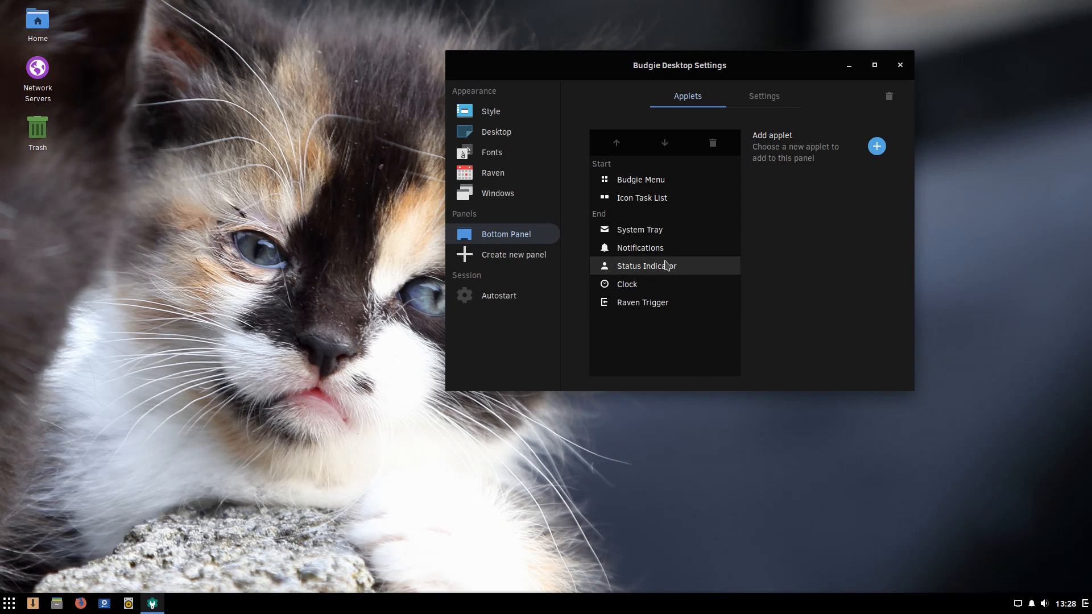
pyautogui.click(1084, 603)
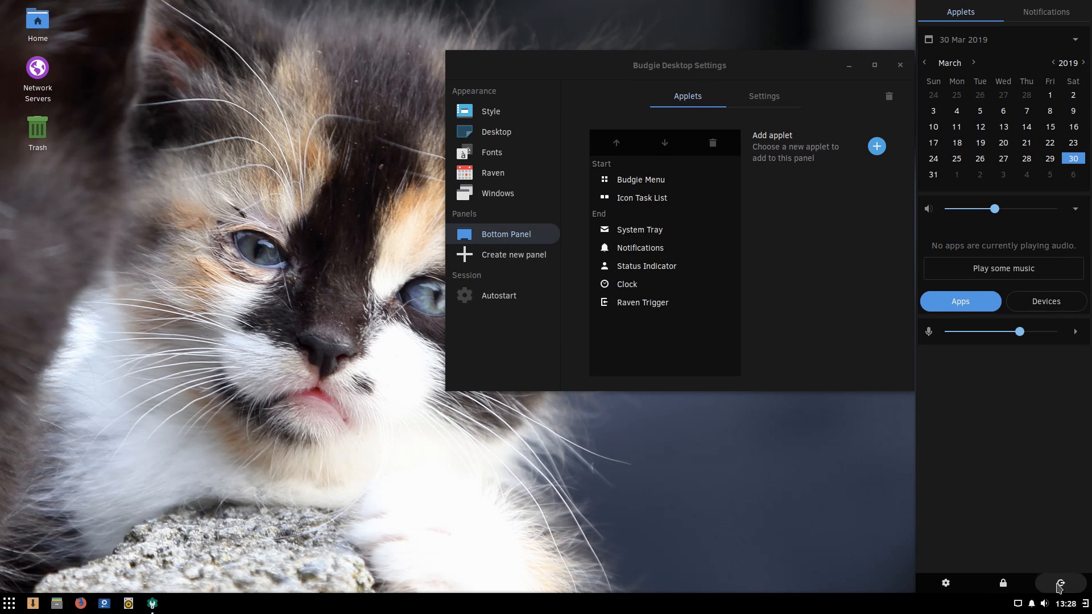
pyautogui.click(1083, 604)
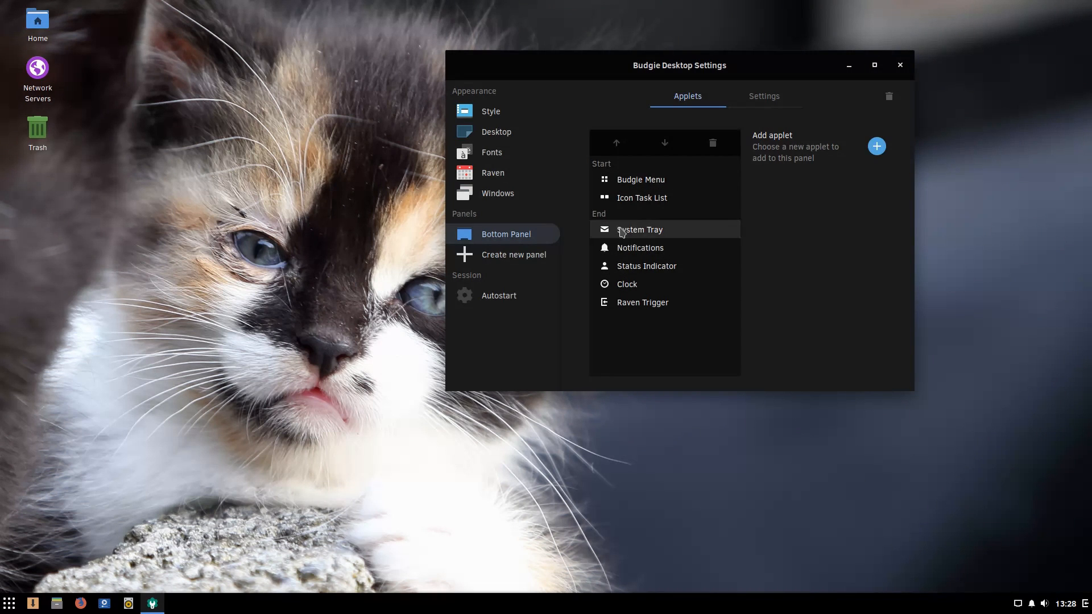
# - Launch Firefox, browse the applets available for the bottom panel, and add the Task List applet
pyautogui.click(80, 603)
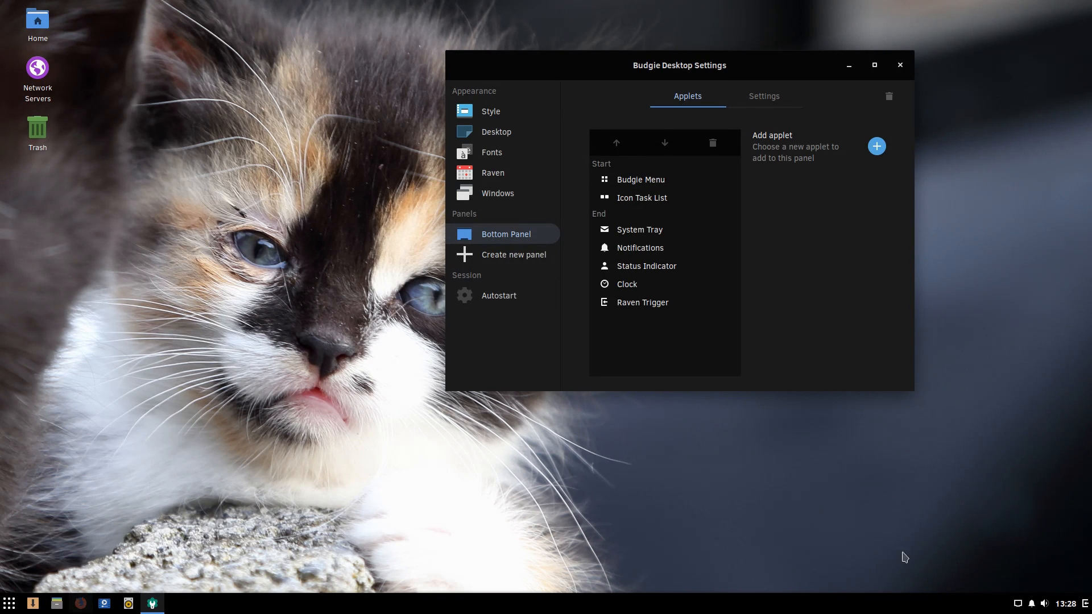
pyautogui.click(877, 146)
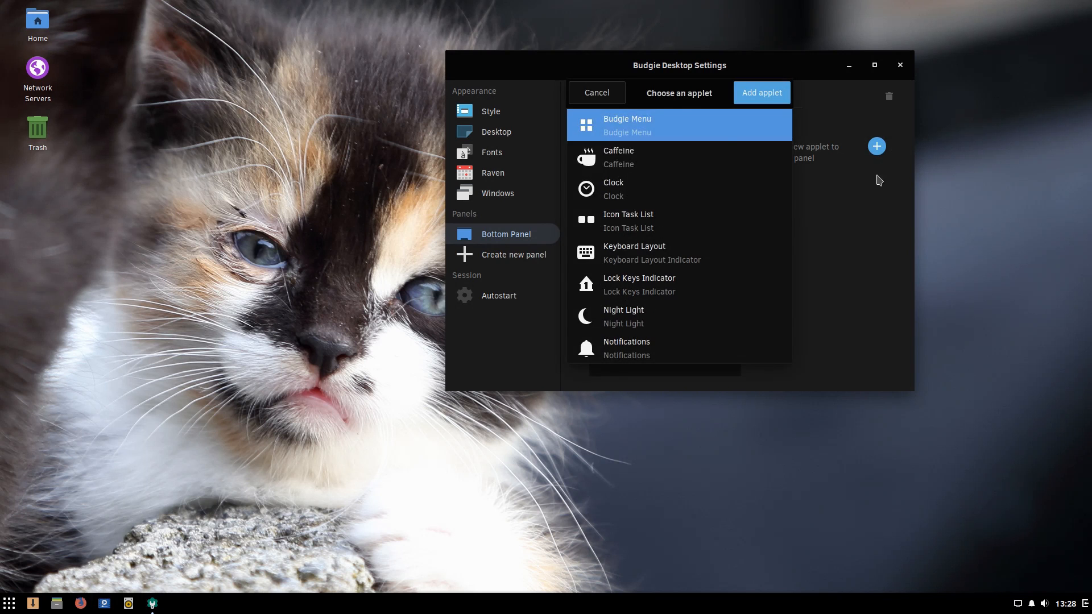
pyautogui.scroll(-8, 785, 239)
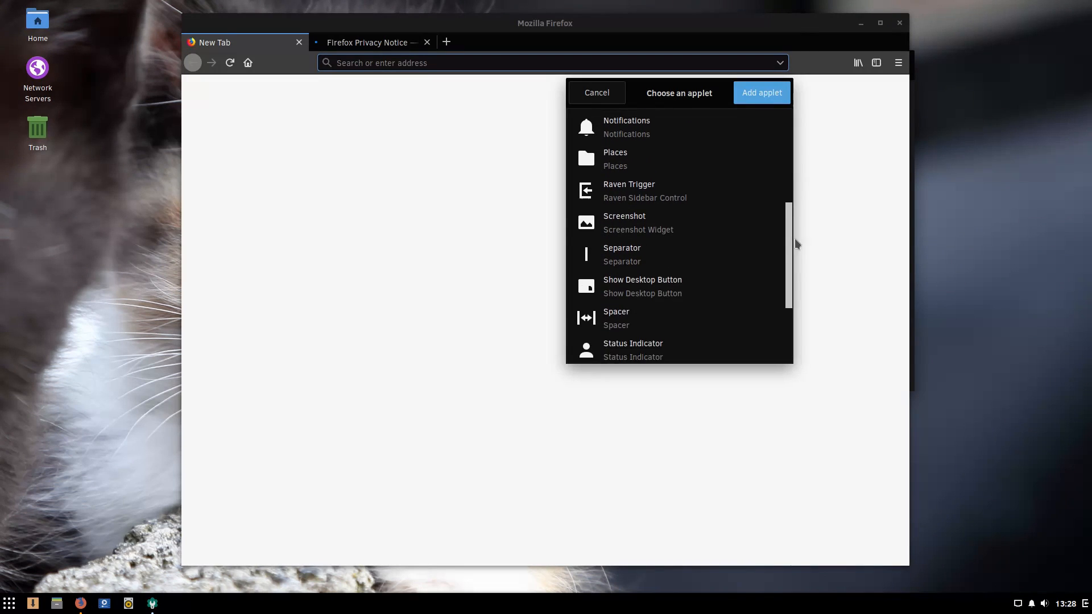
pyautogui.moveTo(795, 243); pyautogui.dragTo(803, 152)
pyautogui.click(671, 220)
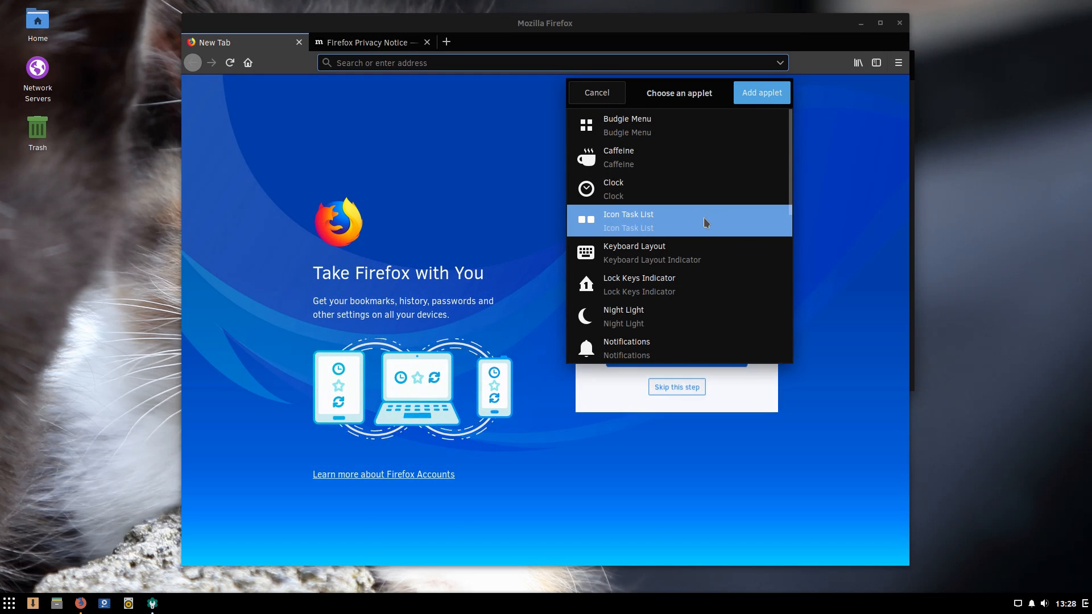
pyautogui.moveTo(785, 176); pyautogui.dragTo(787, 333)
pyautogui.click(581, 278)
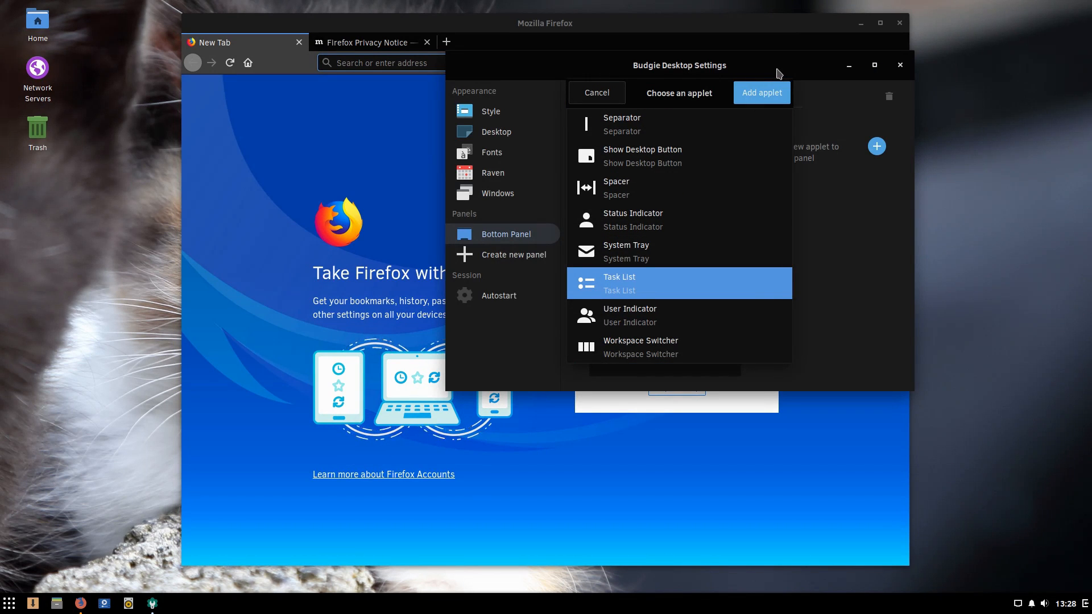
pyautogui.click(756, 90)
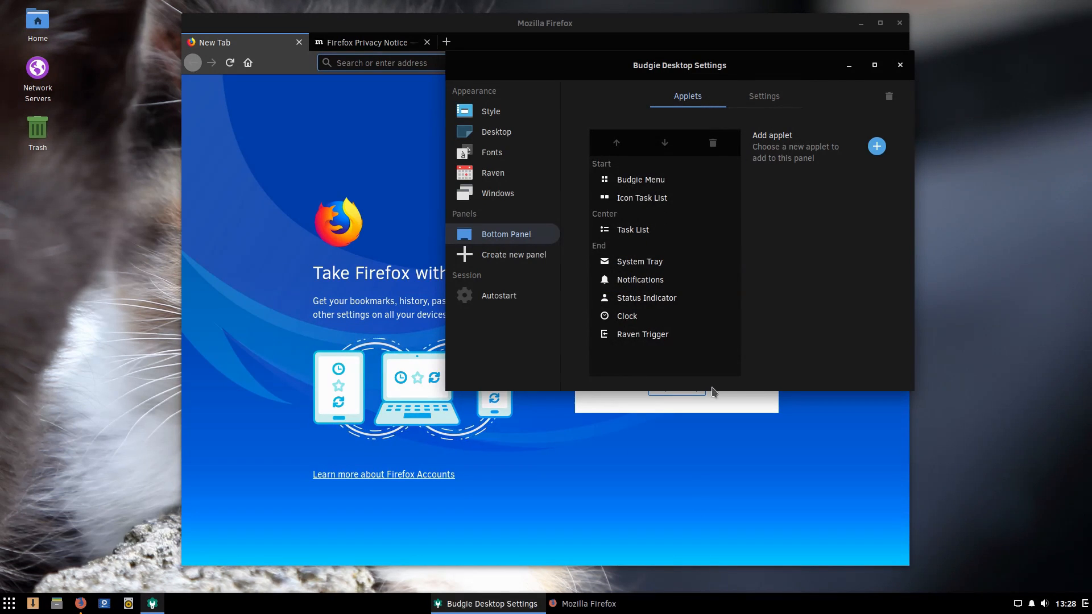
# - Move the Task List applet into the Start section, try it ahead of Icon Task List, and place it after that applet
pyautogui.click(621, 231)
pyautogui.click(623, 146)
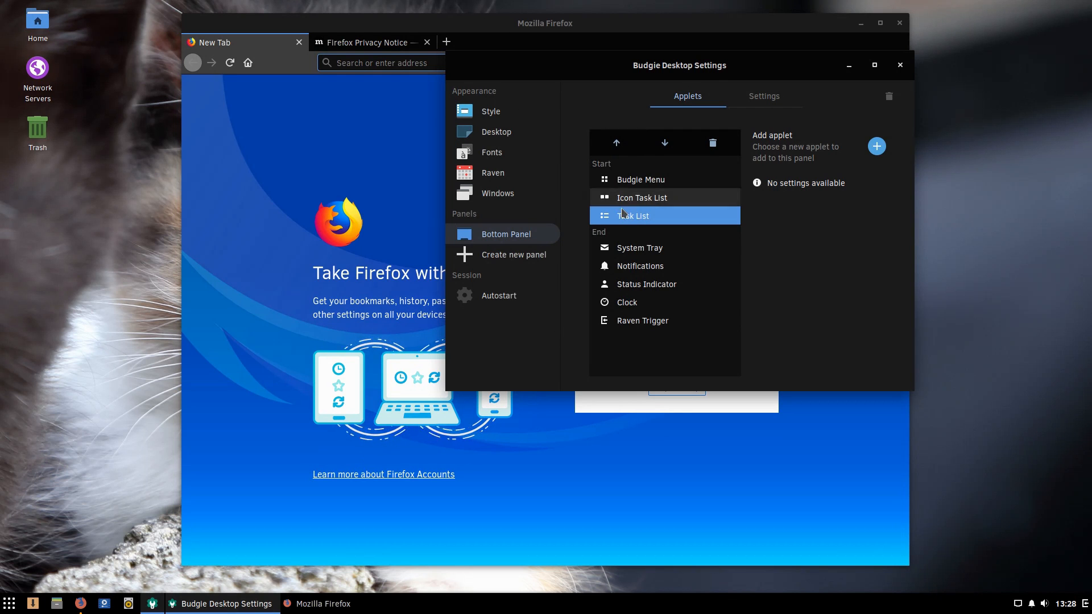
pyautogui.click(614, 142)
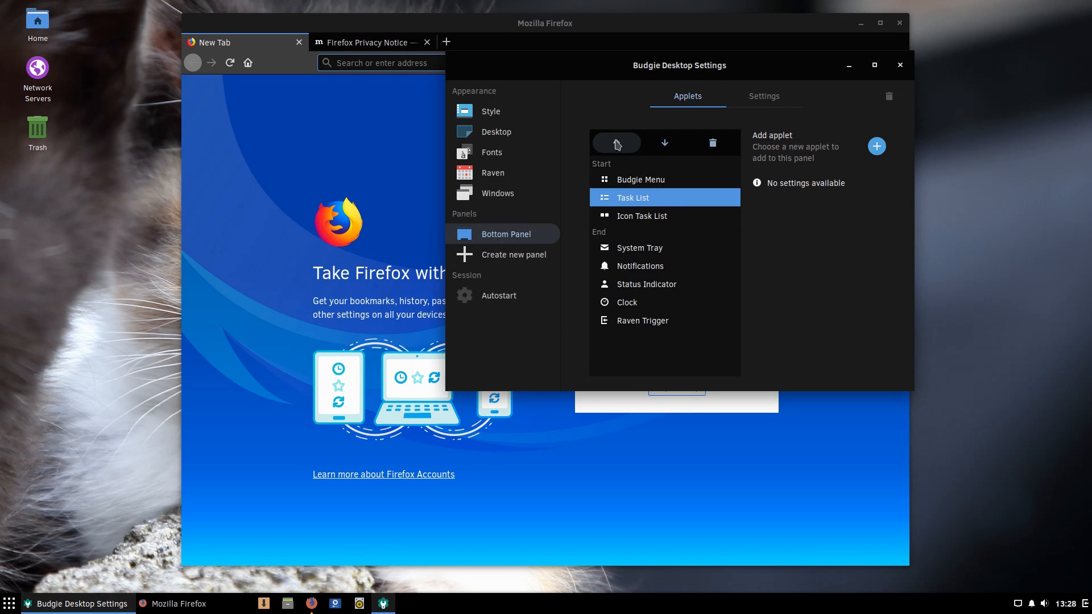
pyautogui.click(664, 144)
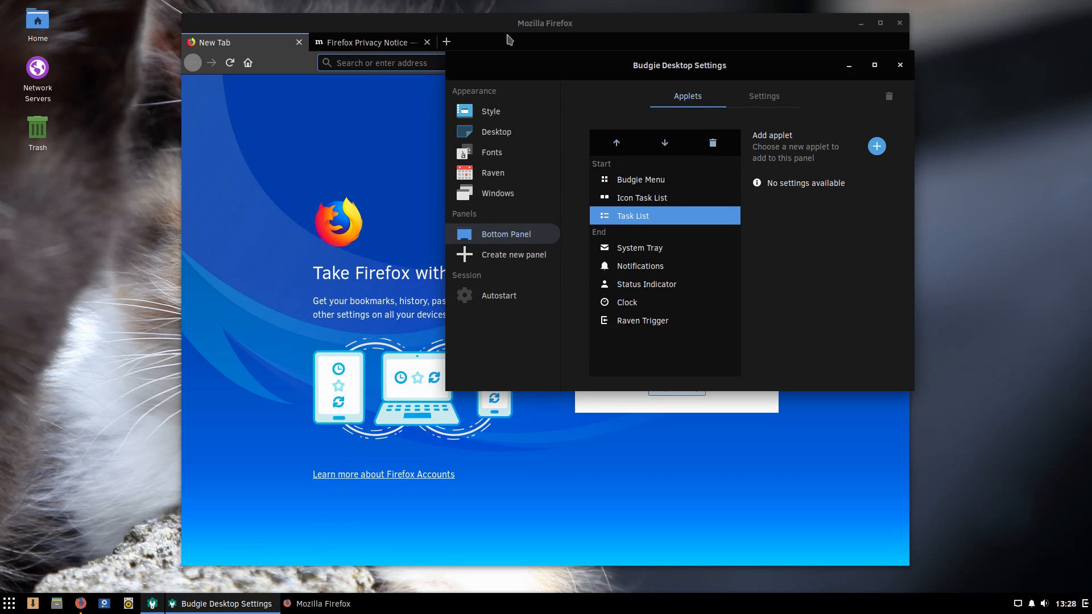
# - Bring the Firefox window forward and close it together with all its open tabs
pyautogui.click(360, 23)
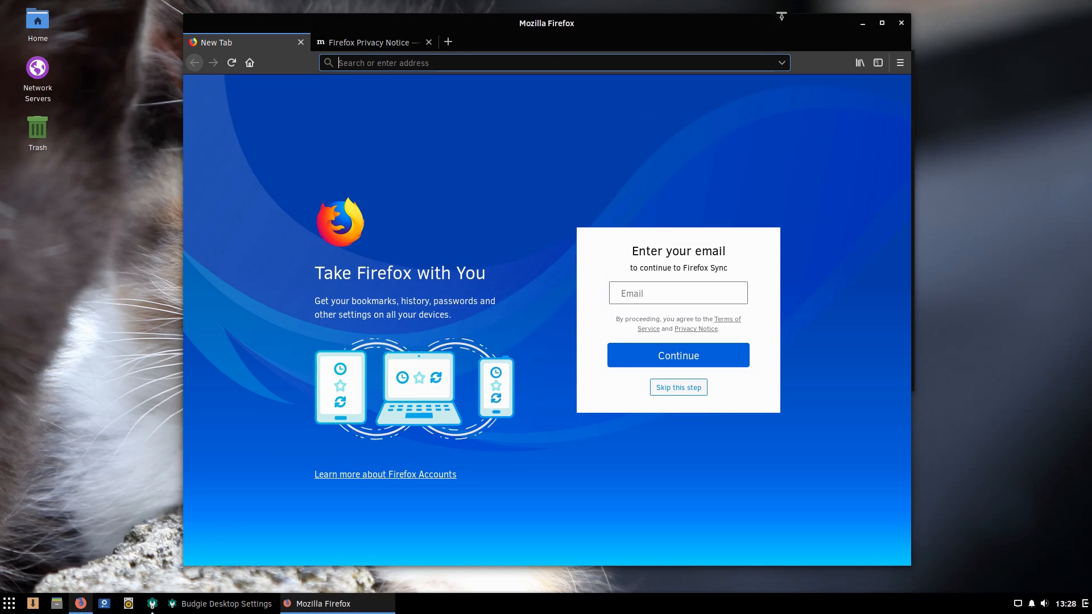
pyautogui.click(901, 23)
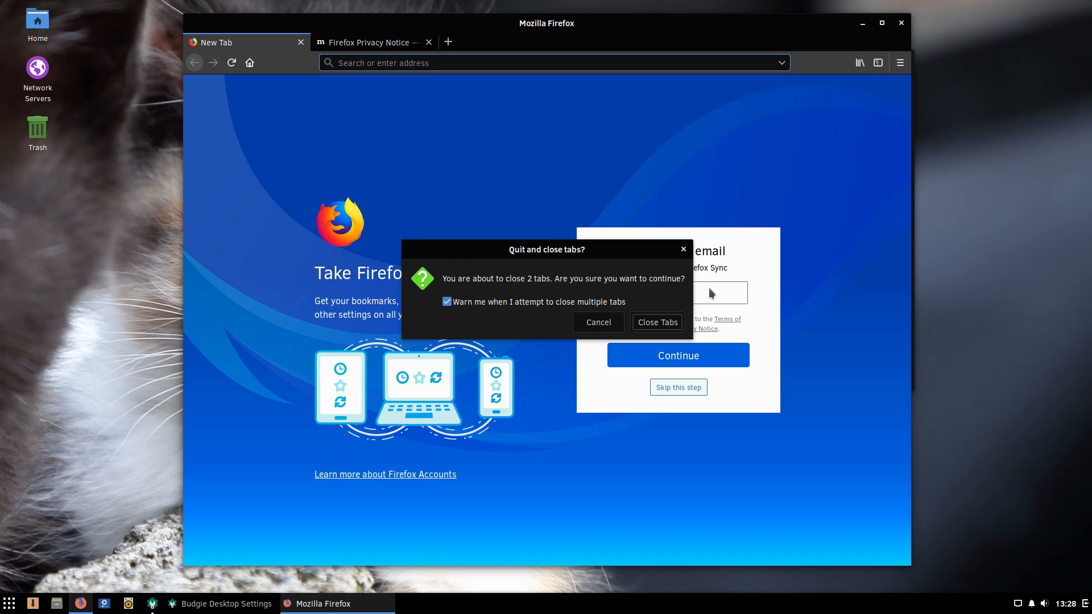
pyautogui.click(659, 316)
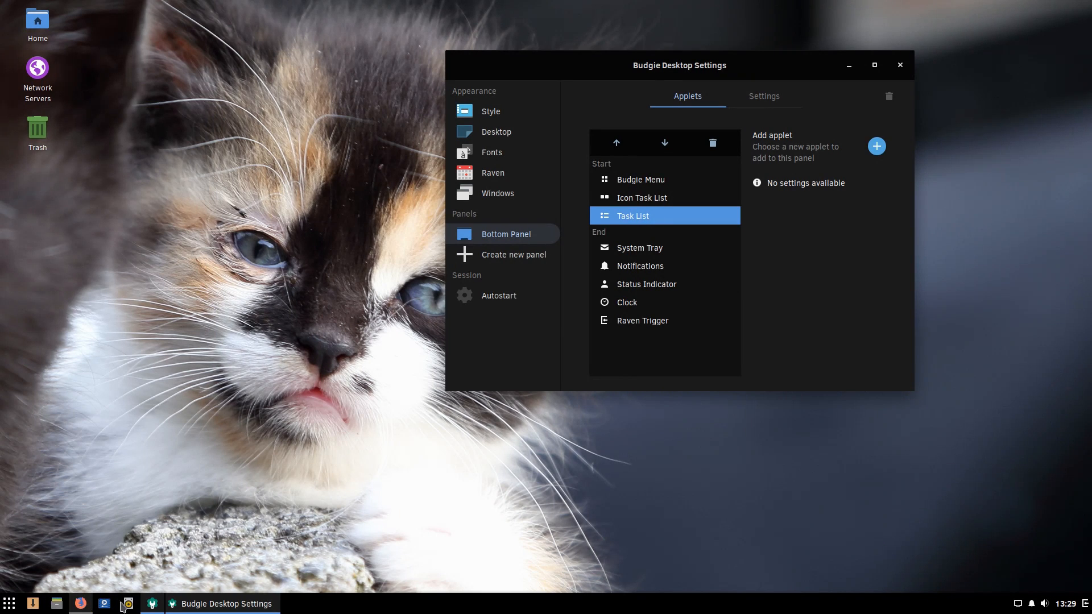
# - Open the file manager from the bottom panel, minimize its Home window, and restore it
pyautogui.click(57, 603)
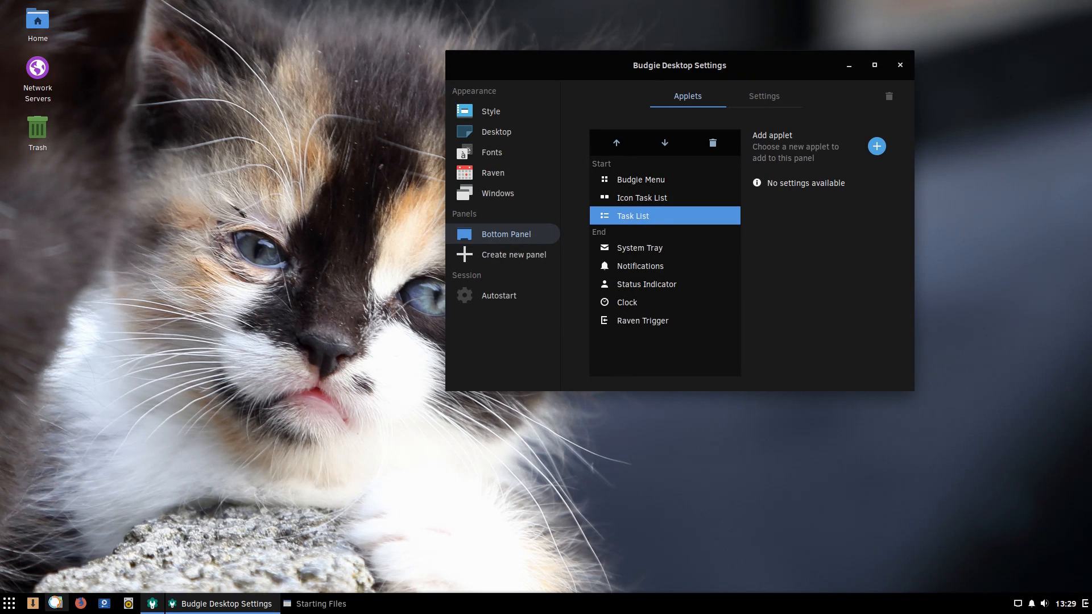
pyautogui.click(56, 604)
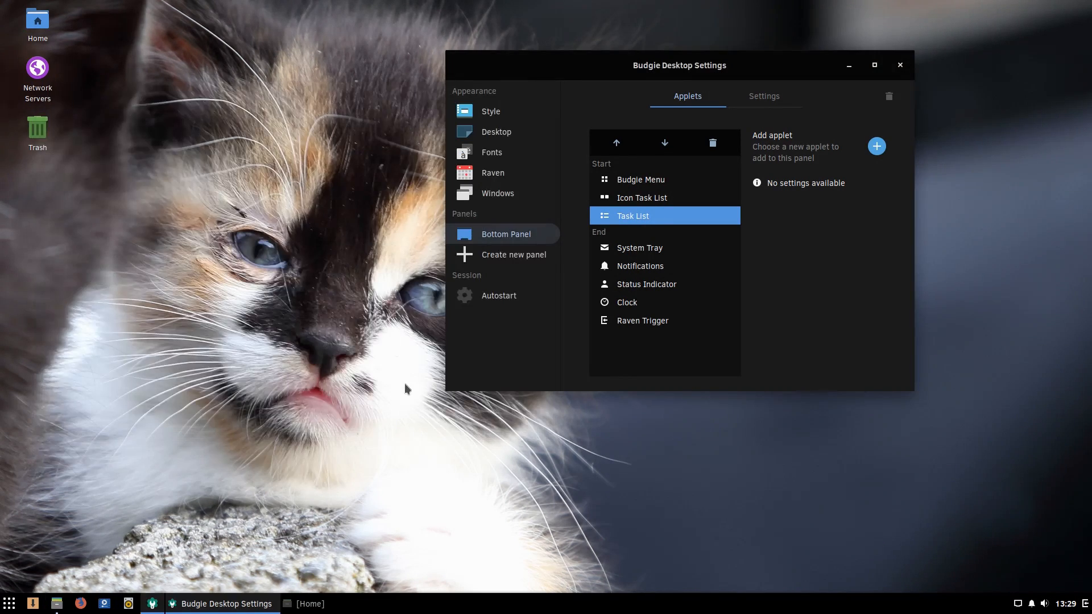
pyautogui.click(56, 604)
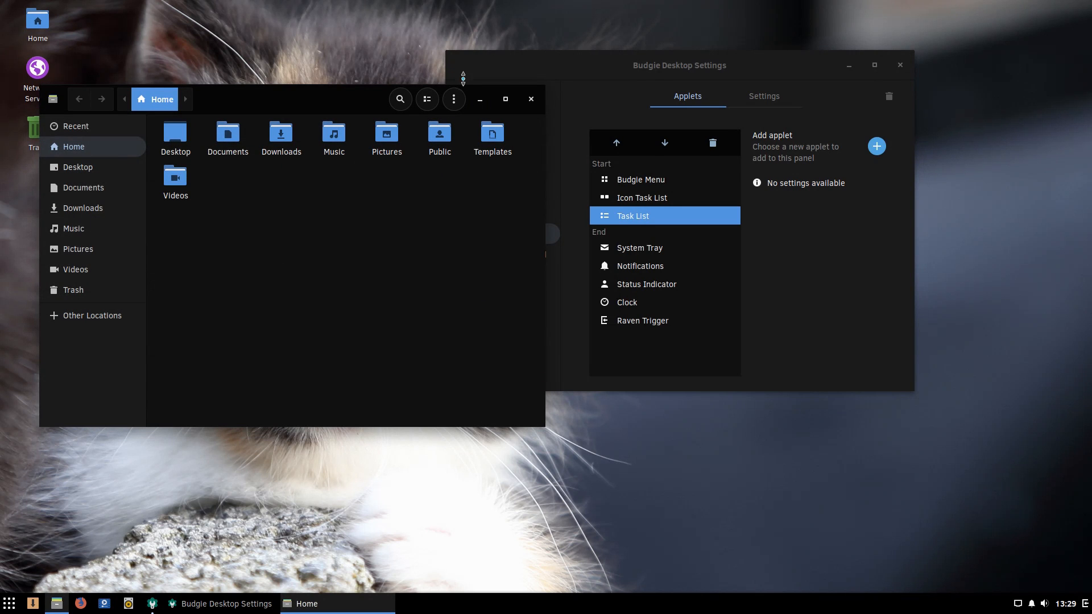
# - Close the file manager, add the Caffeine applet to the bottom panel, and move it into the End section
pyautogui.click(530, 100)
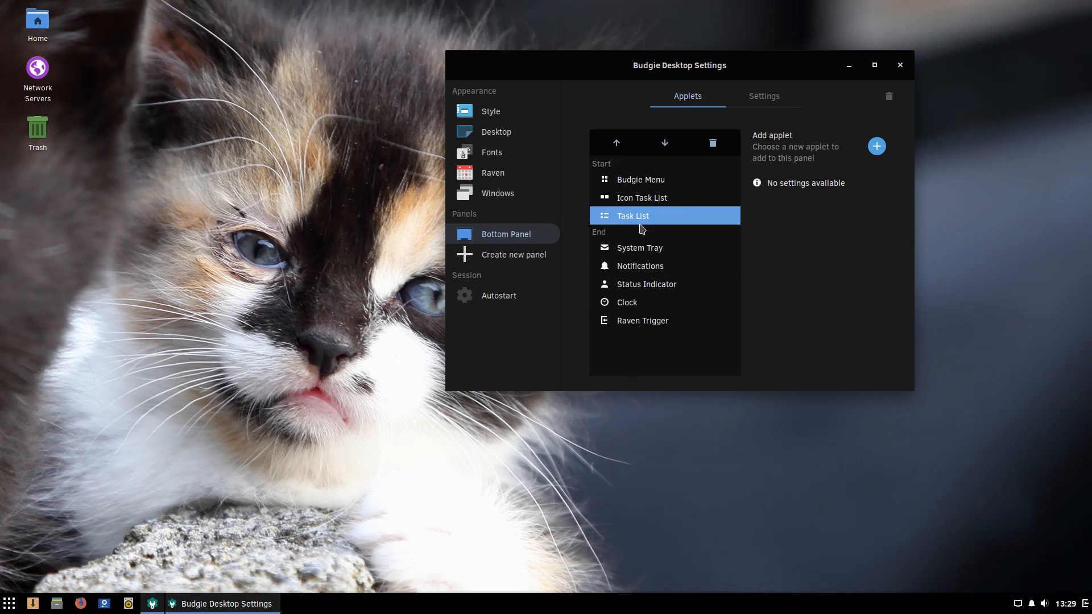
pyautogui.click(876, 146)
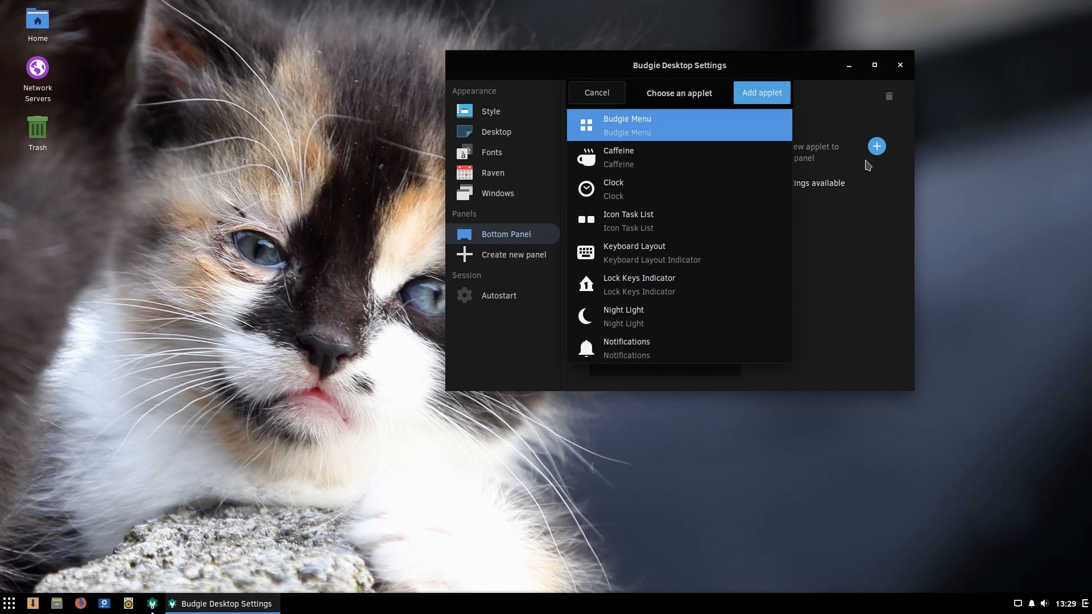
pyautogui.click(614, 158)
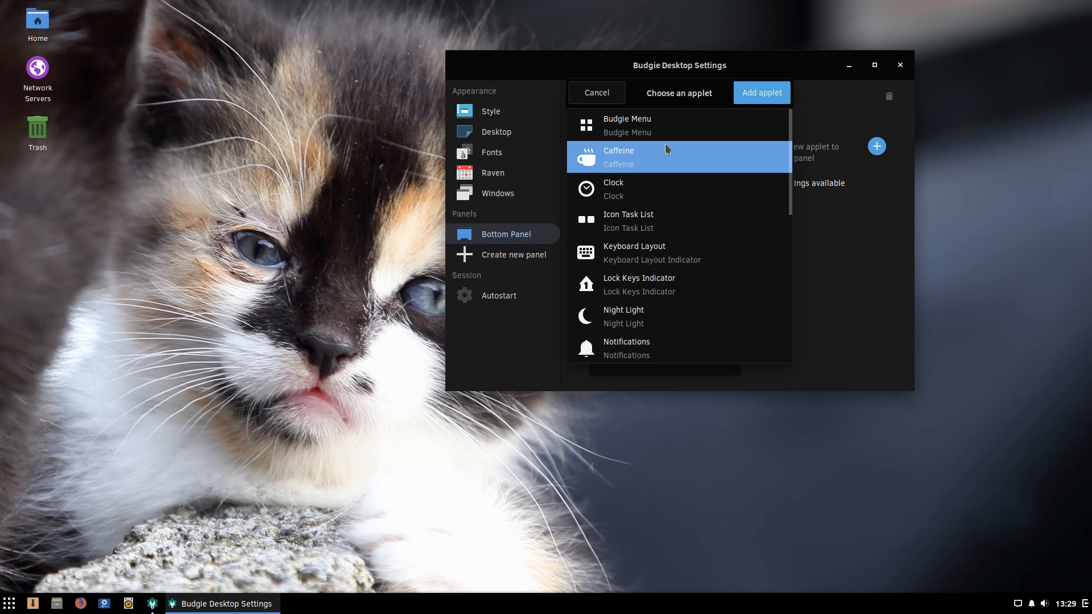
pyautogui.click(765, 96)
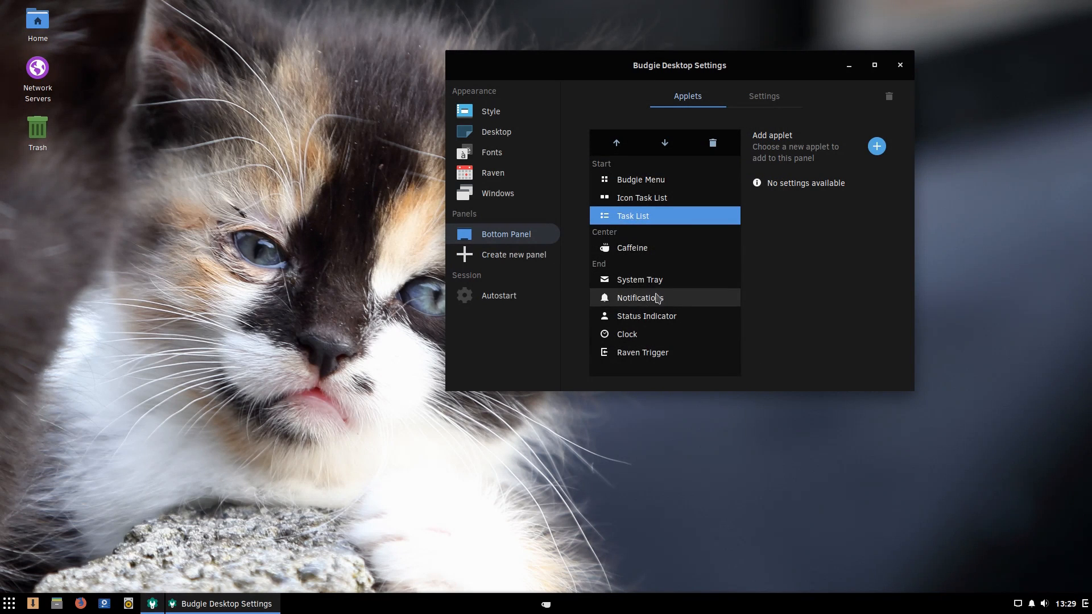
pyautogui.click(639, 250)
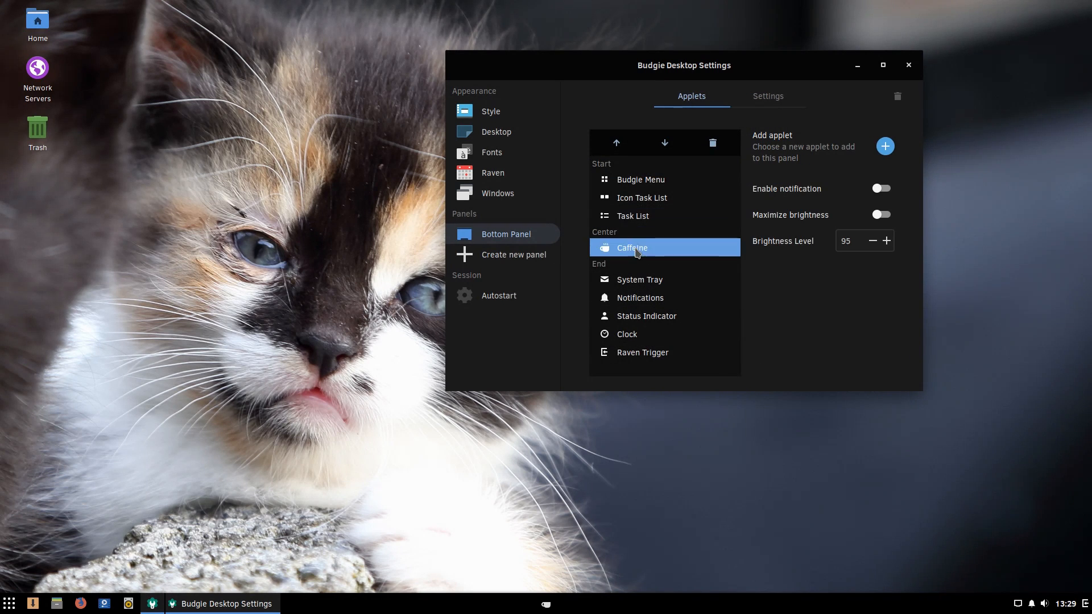
pyautogui.click(665, 143)
# - Try Caffeine Mode from its panel applet by turning it on and off again, and dismiss its popup
pyautogui.click(1004, 605)
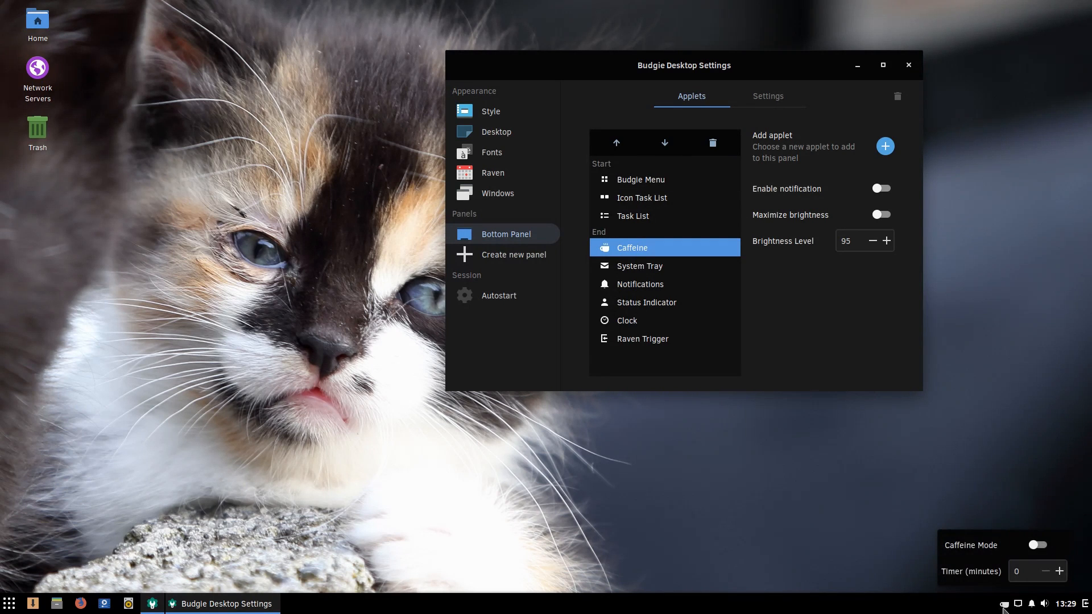
pyautogui.click(1038, 545)
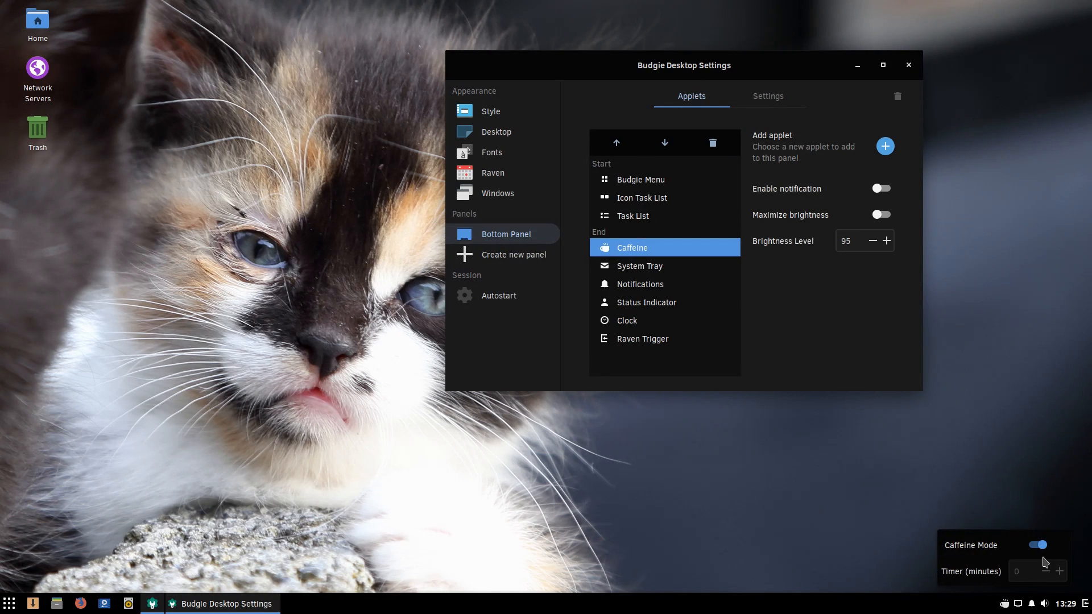
pyautogui.click(1040, 546)
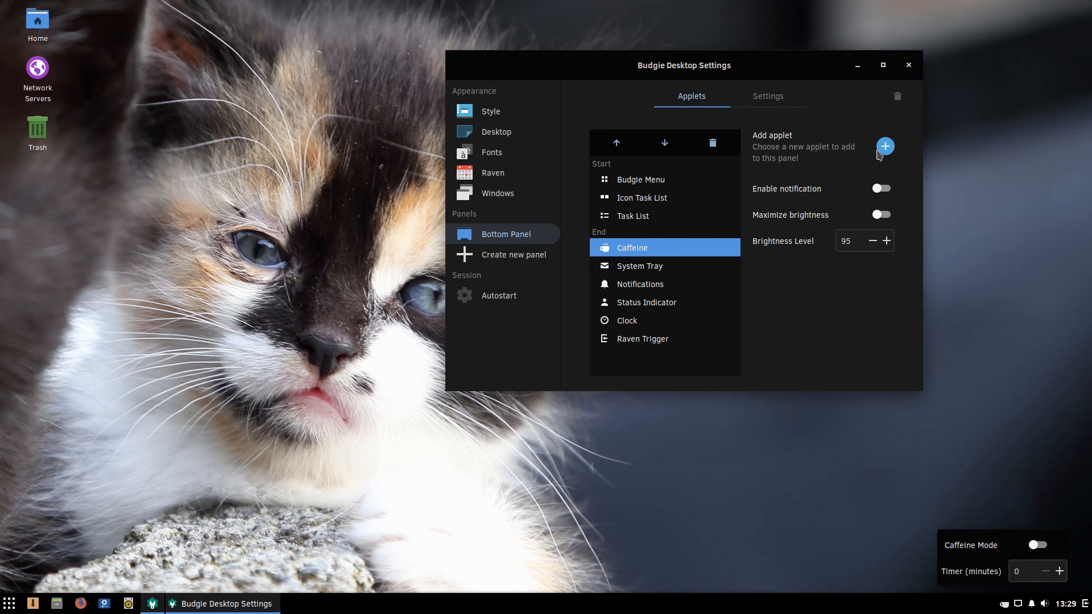
pyautogui.click(813, 95)
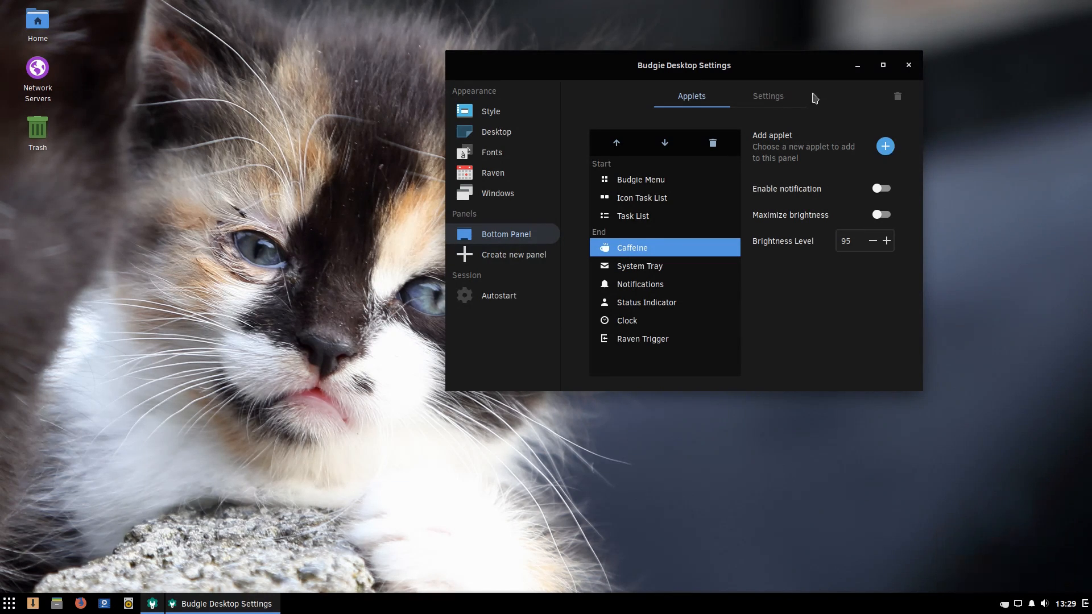
# - Browse the full list of applets available for the bottom panel and leave it without adding one
pyautogui.click(880, 149)
pyautogui.scroll(-2, 724, 320)
pyautogui.scroll(-5, 724, 320)
pyautogui.scroll(7, 697, 300)
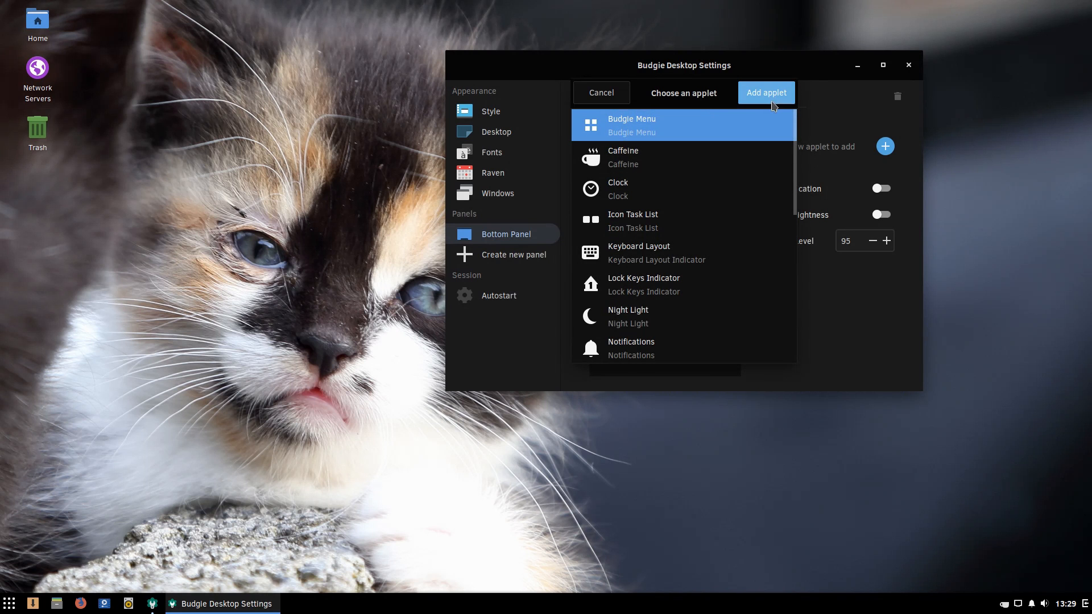
pyautogui.scroll(-7, 657, 275)
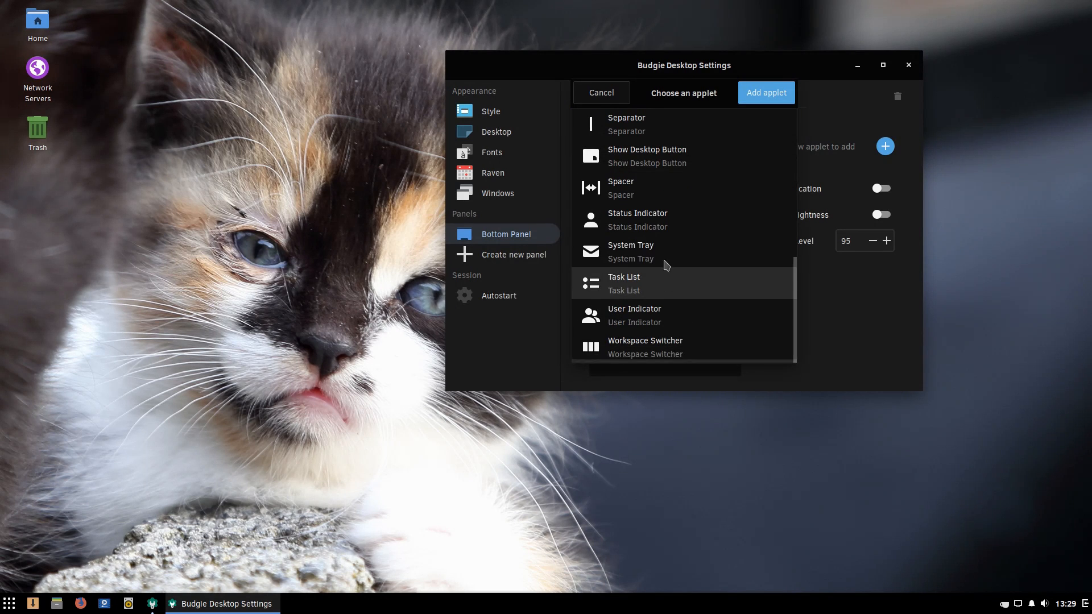
pyautogui.click(603, 94)
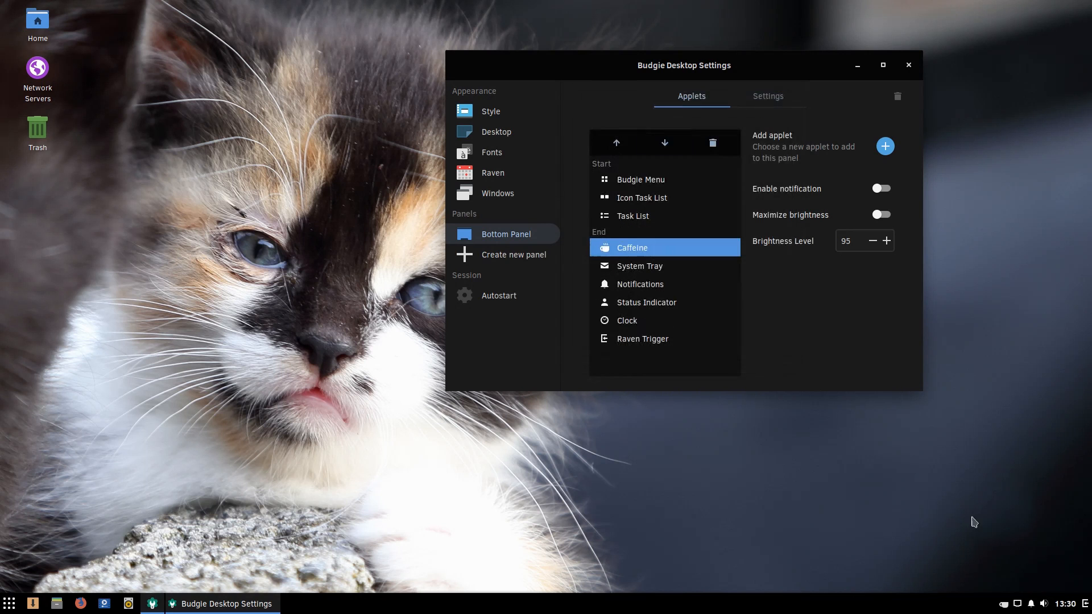
# - Create a new panel, review its position choices in the panel settings, and keep it at Top
pyautogui.click(519, 261)
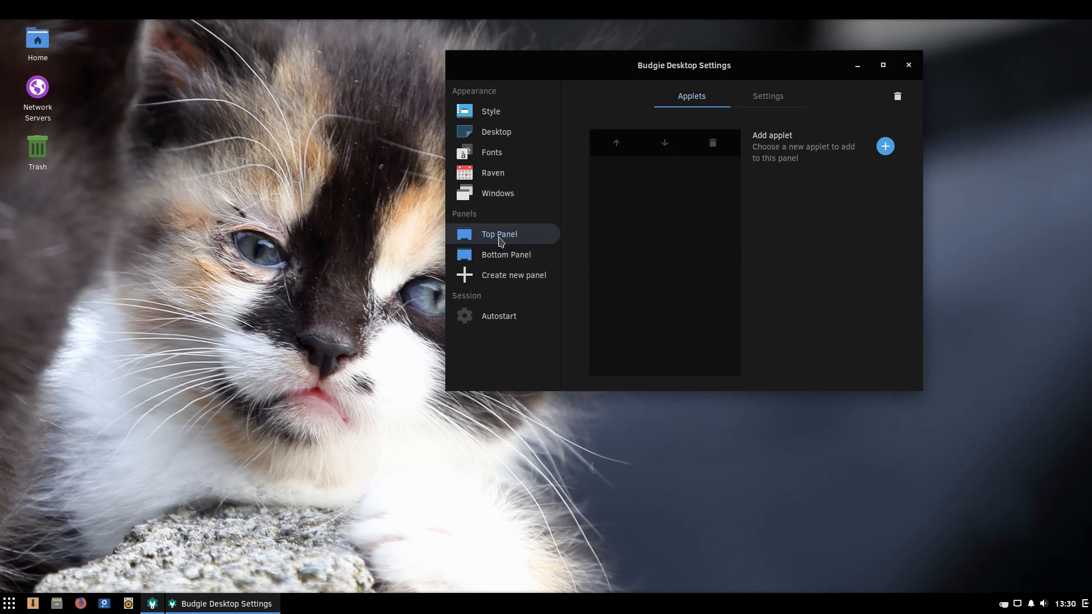
pyautogui.click(765, 98)
pyautogui.click(887, 140)
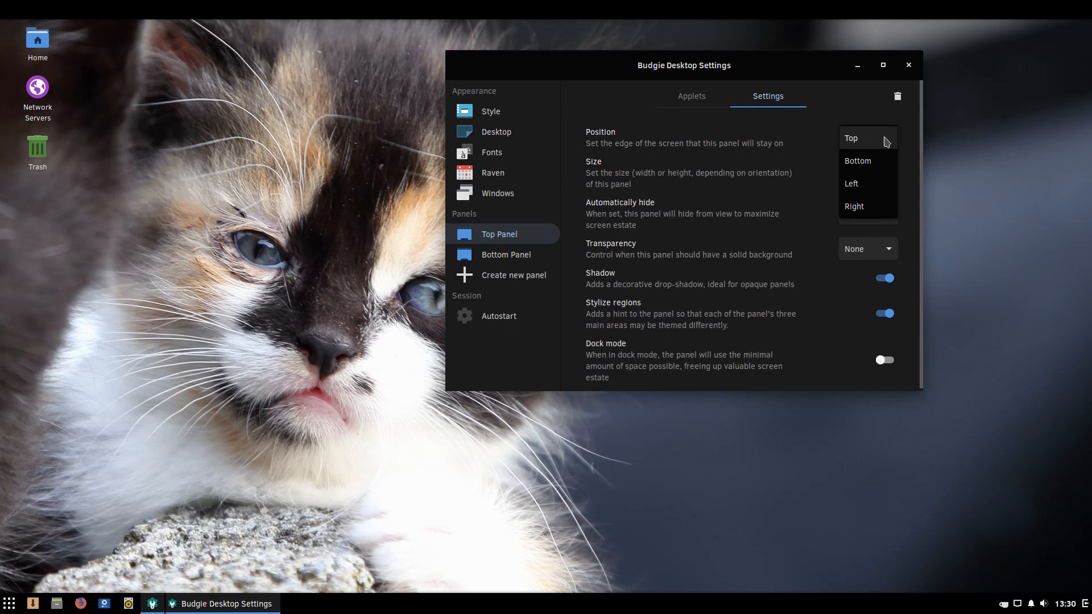
pyautogui.click(853, 139)
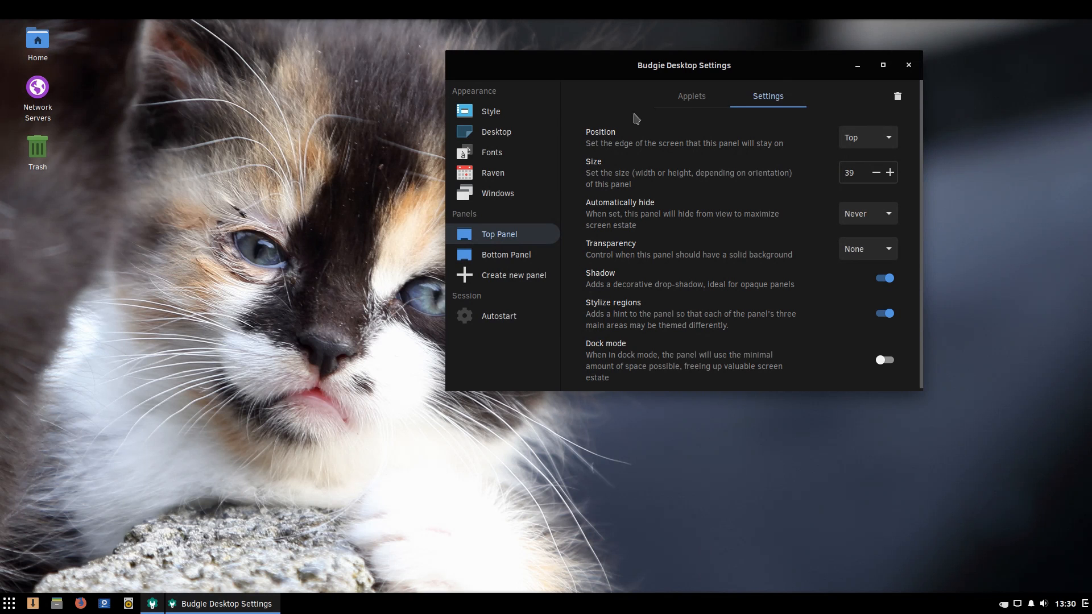
# - Compare the applet lists of the top and bottom panels, and remove the top panel
pyautogui.click(680, 101)
pyautogui.click(506, 254)
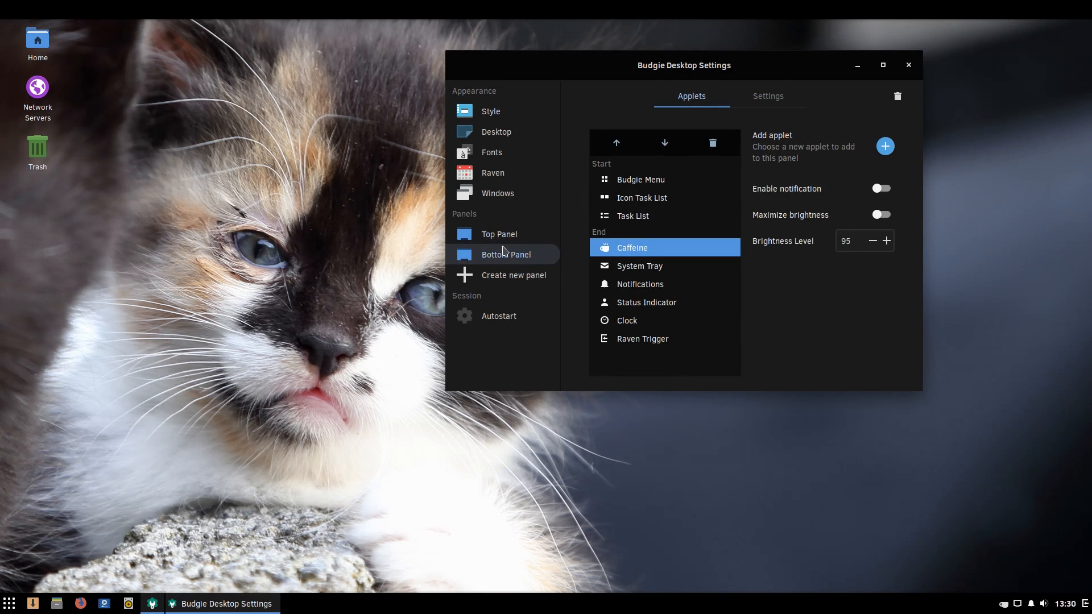
pyautogui.click(505, 234)
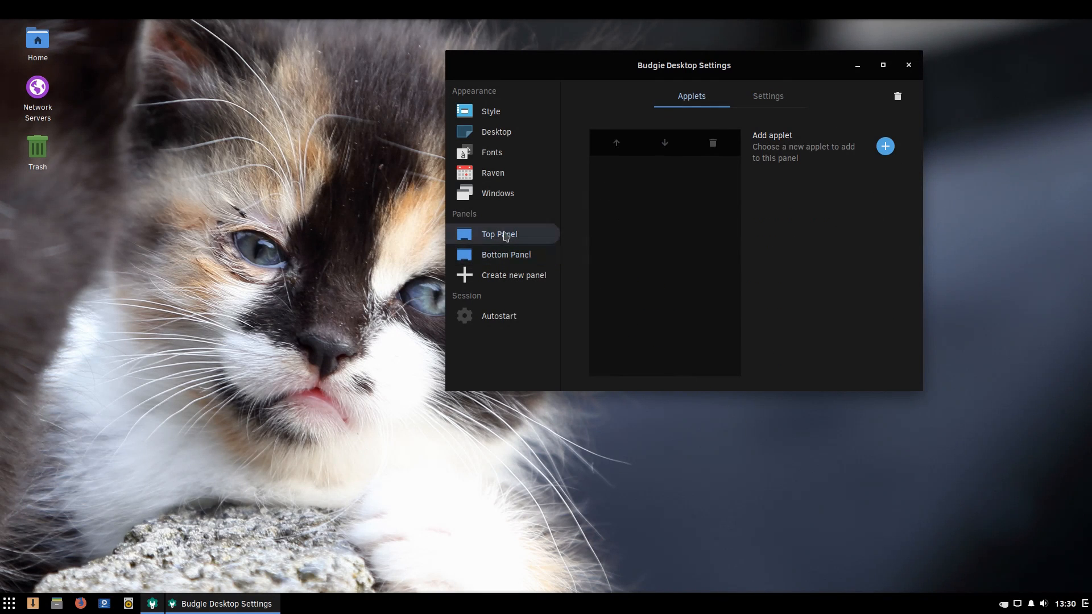
pyautogui.click(897, 97)
pyautogui.click(802, 196)
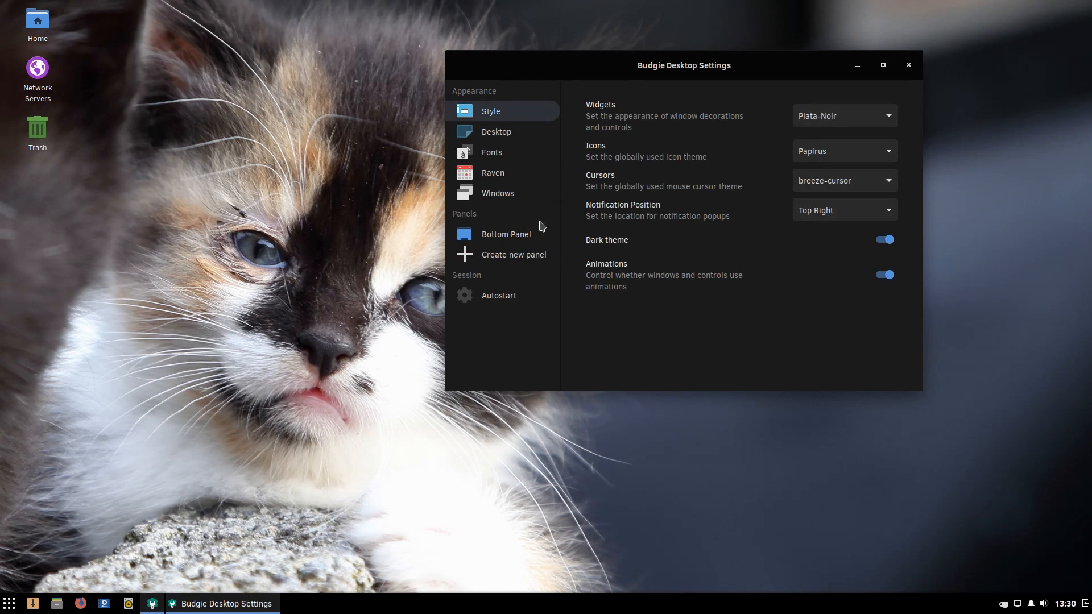
# - Close the desktop settings window, look over the application menu's categories, and dismiss the menu
pyautogui.hotkey('alt', 'F4')
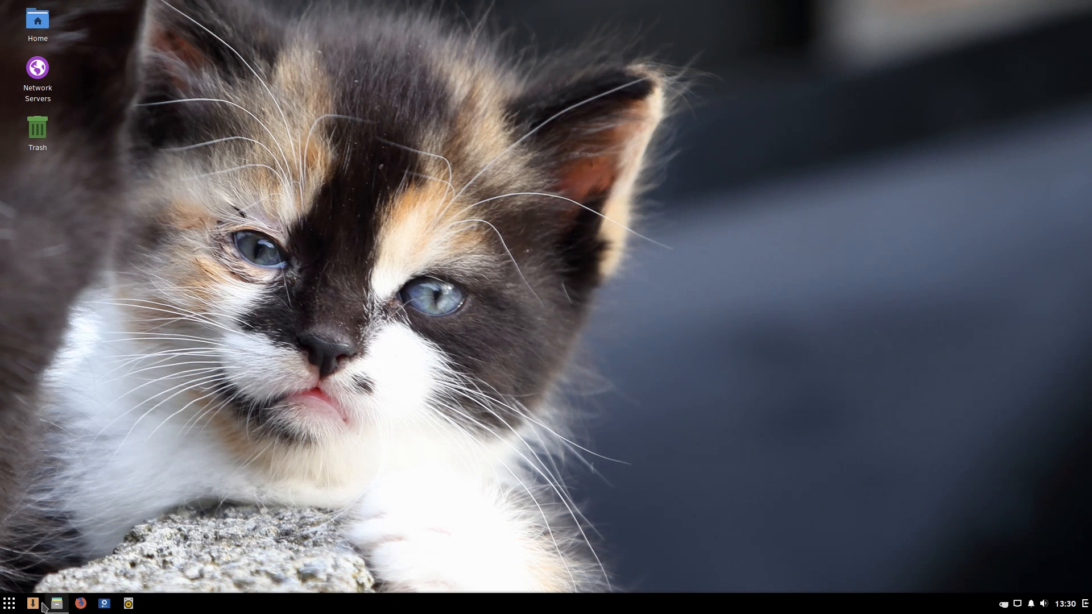
pyautogui.click(10, 603)
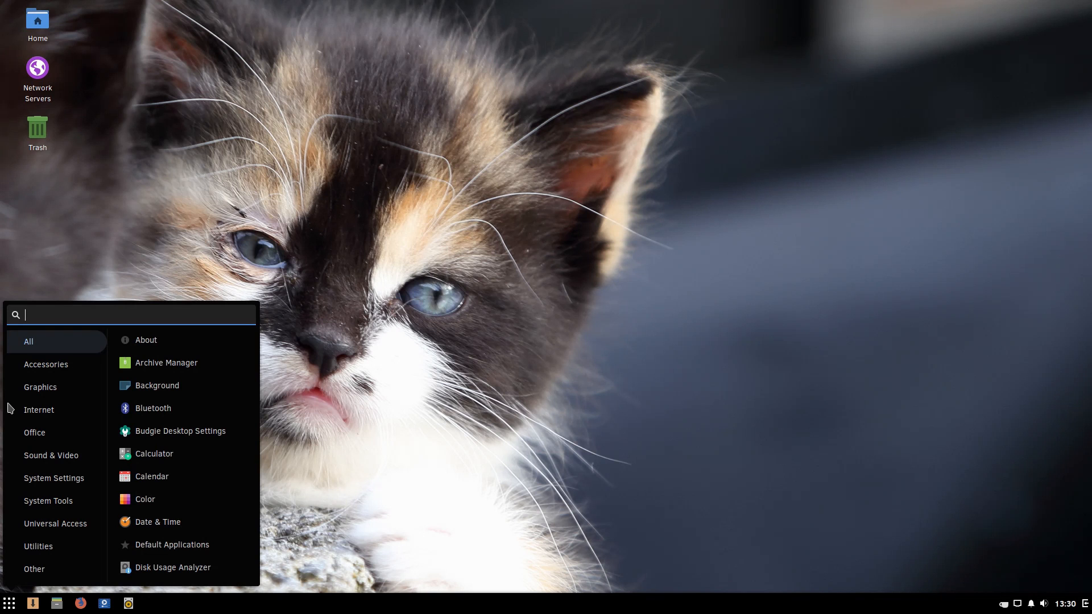
pyautogui.click(512, 402)
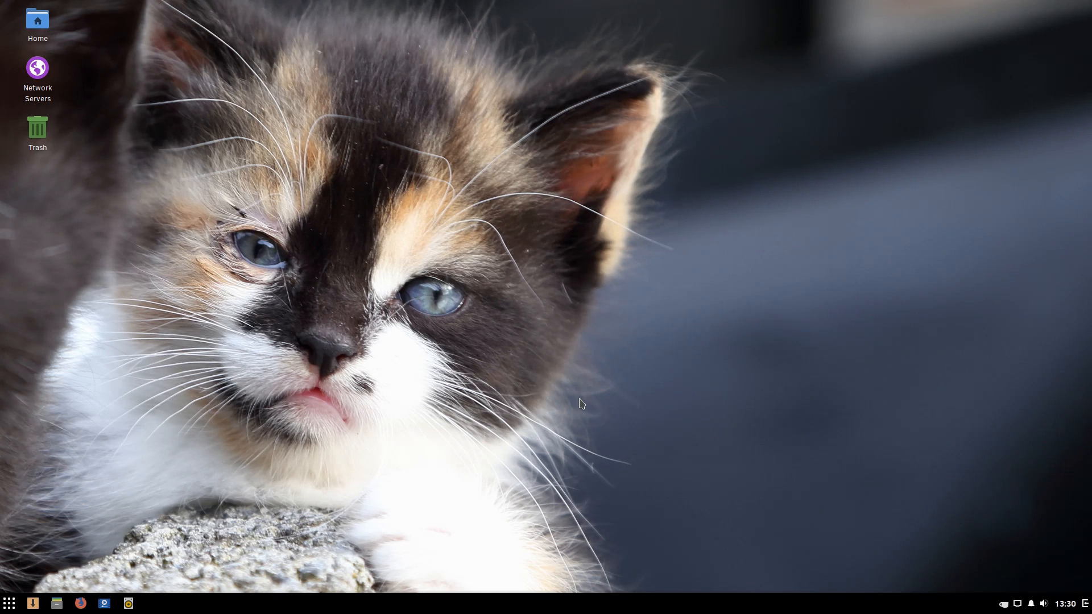
# - Find and launch System Monitor, check the CPU, memory and network usage under Resources, and close it
pyautogui.click(12, 604)
pyautogui.write('sys')
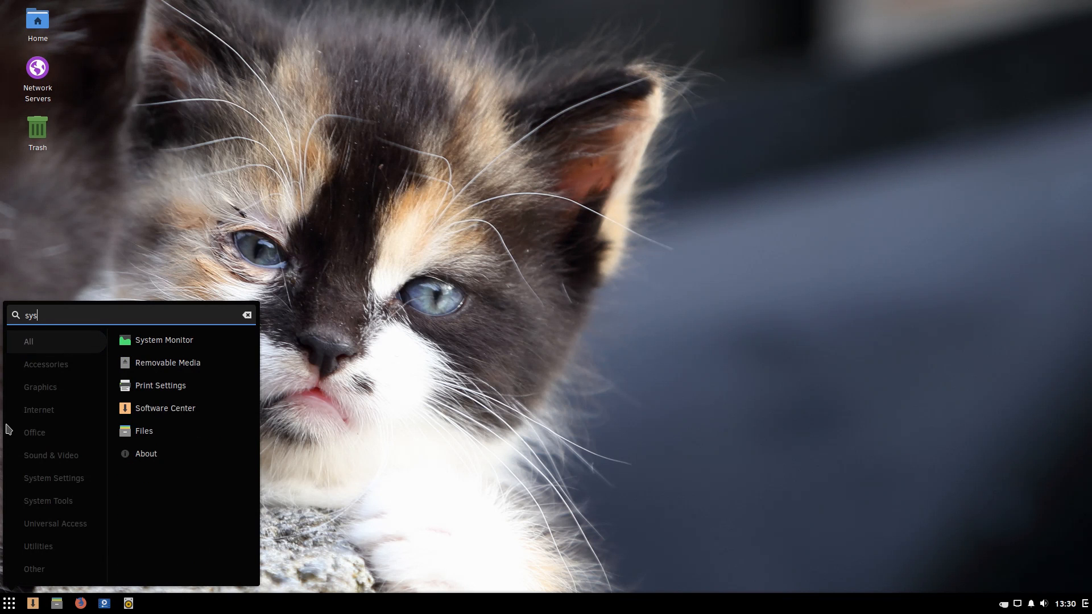
pyautogui.click(155, 339)
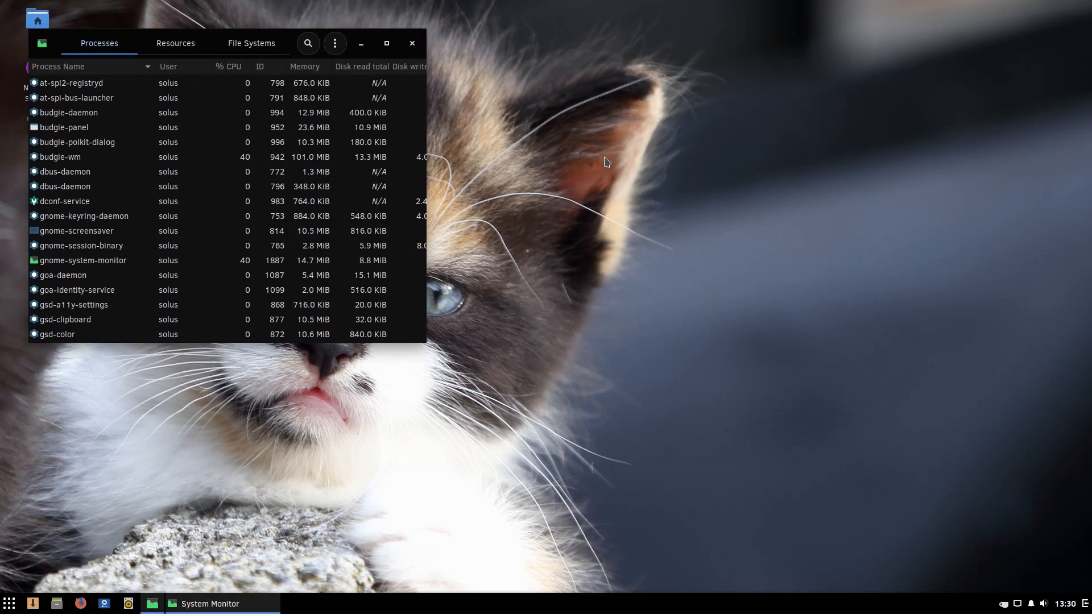
pyautogui.click(204, 44)
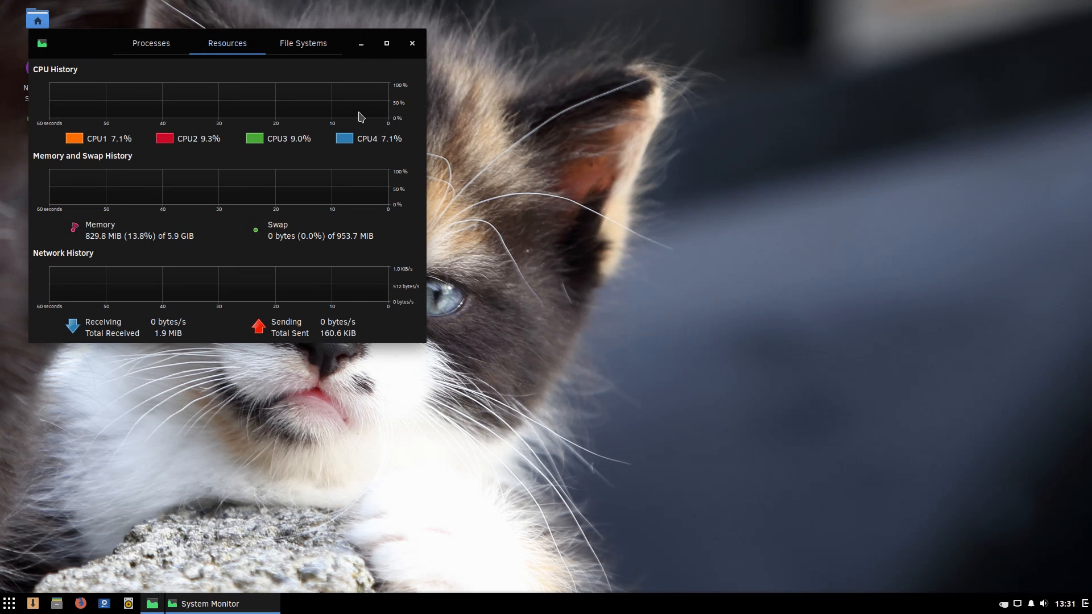
pyautogui.click(412, 45)
# - Open the time and date settings from the panel clock and try switching Automatic Time Zone and Automatic Date & Time
pyautogui.rightClick(1067, 606)
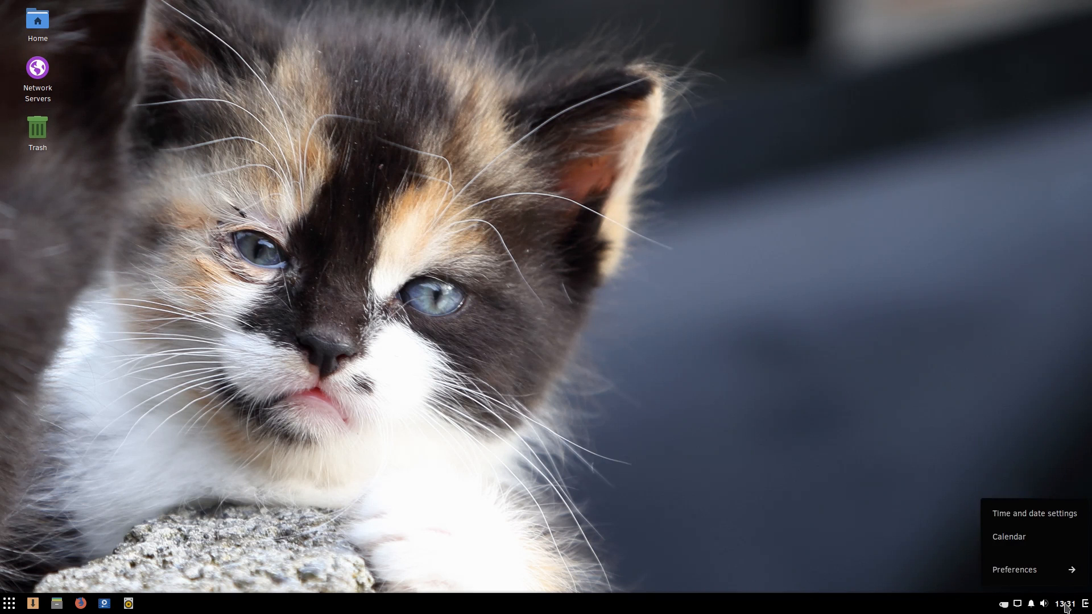
pyautogui.click(1036, 517)
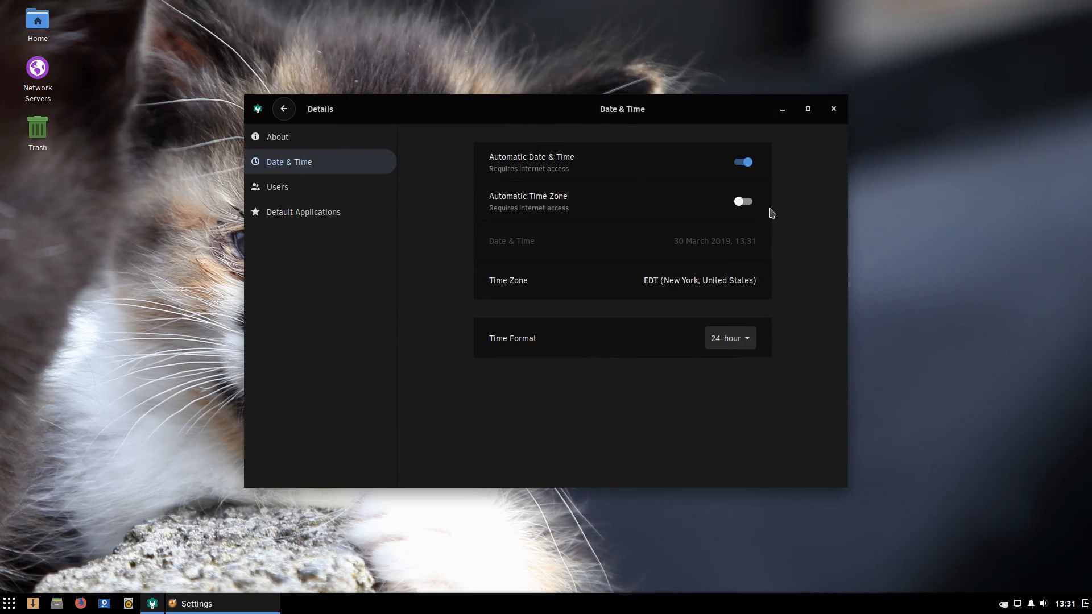
pyautogui.click(748, 202)
pyautogui.click(750, 202)
pyautogui.click(748, 166)
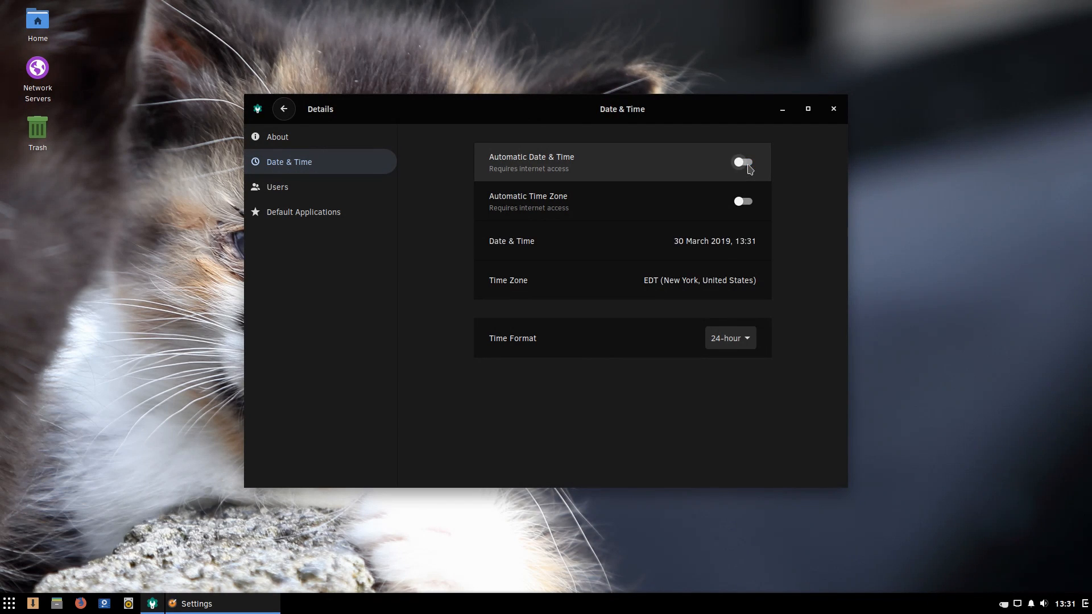
pyautogui.click(749, 166)
# - Set the time format to AM / PM and close the Date & Time settings
pyautogui.click(741, 348)
pyautogui.click(730, 361)
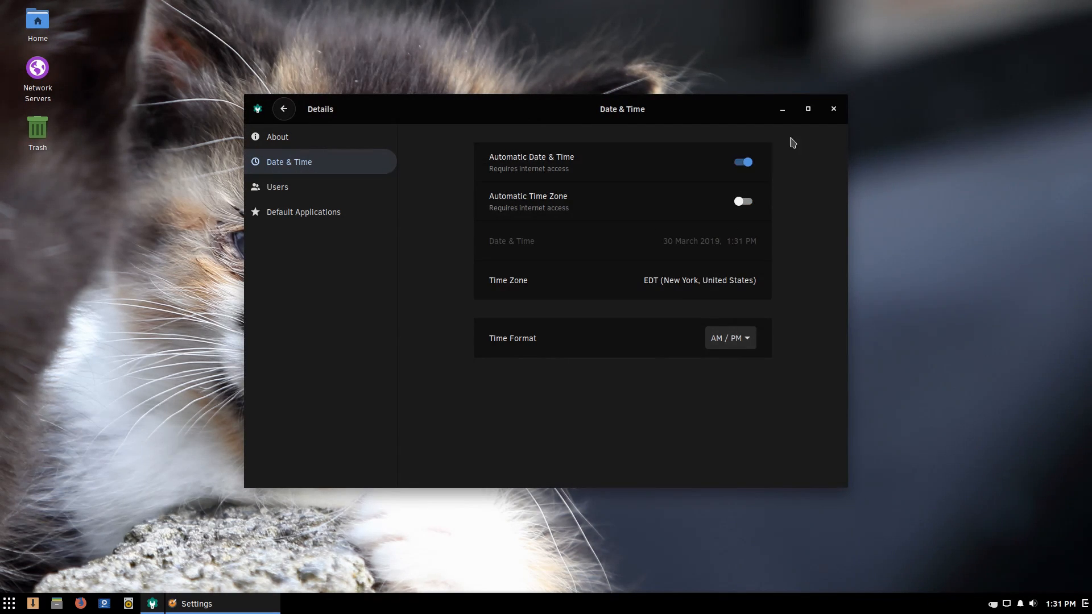
pyautogui.click(834, 108)
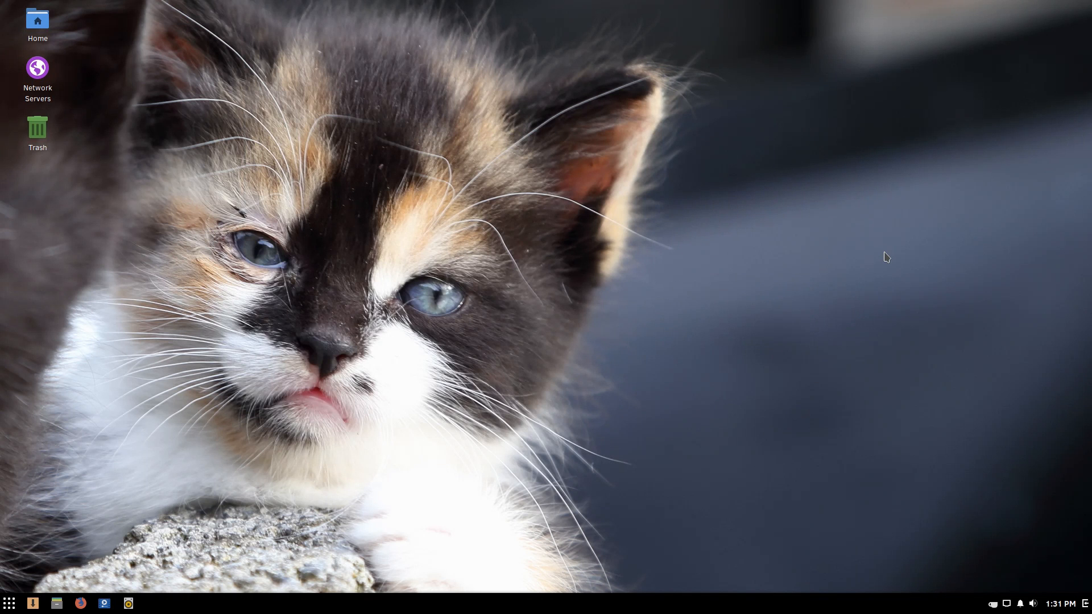